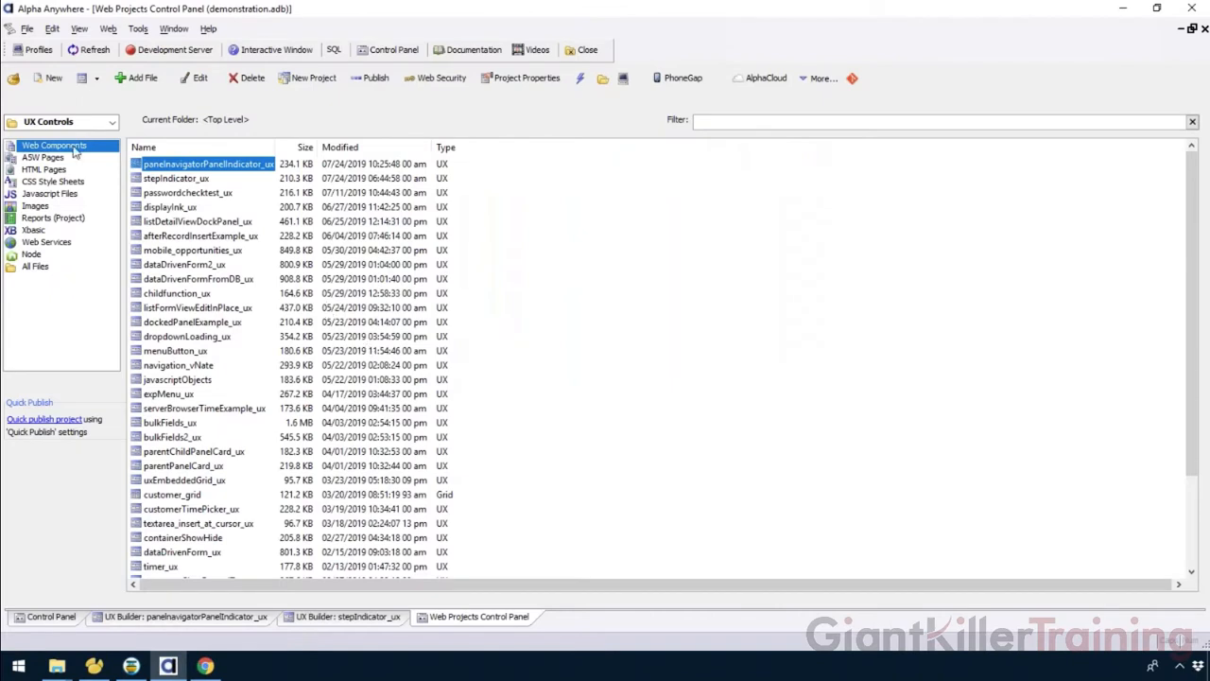
Create a new blank UX component from the Web Projects Control Panel.
click(94, 78)
click(133, 115)
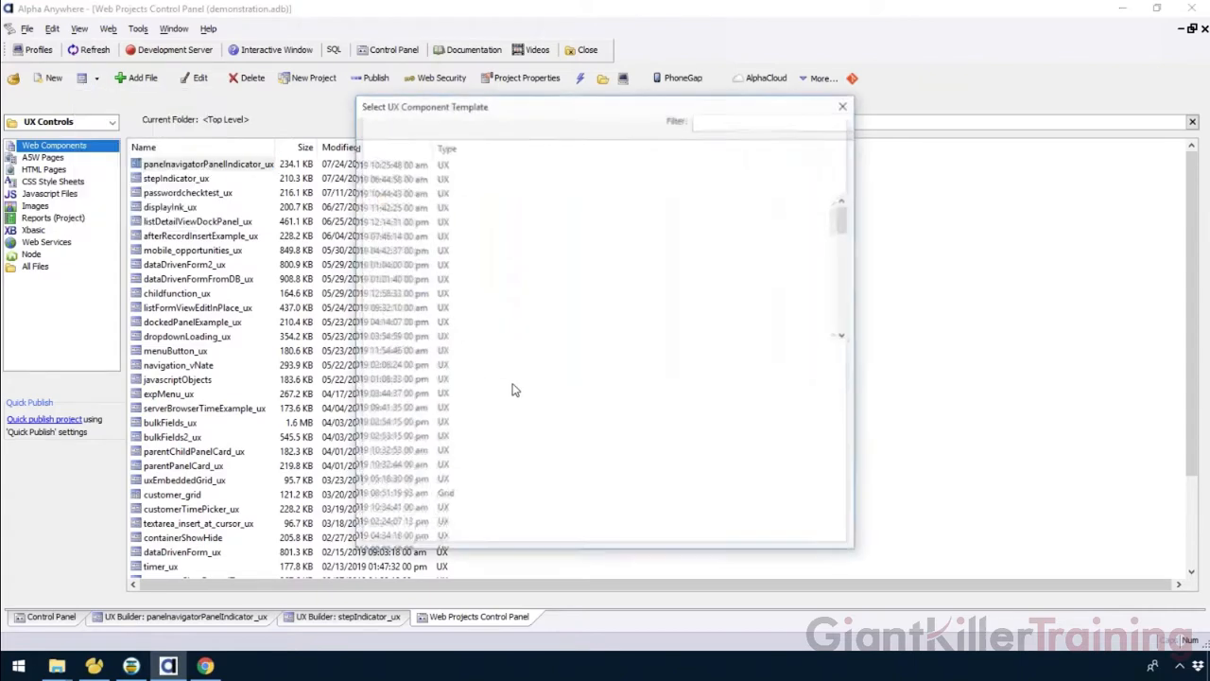
click(773, 535)
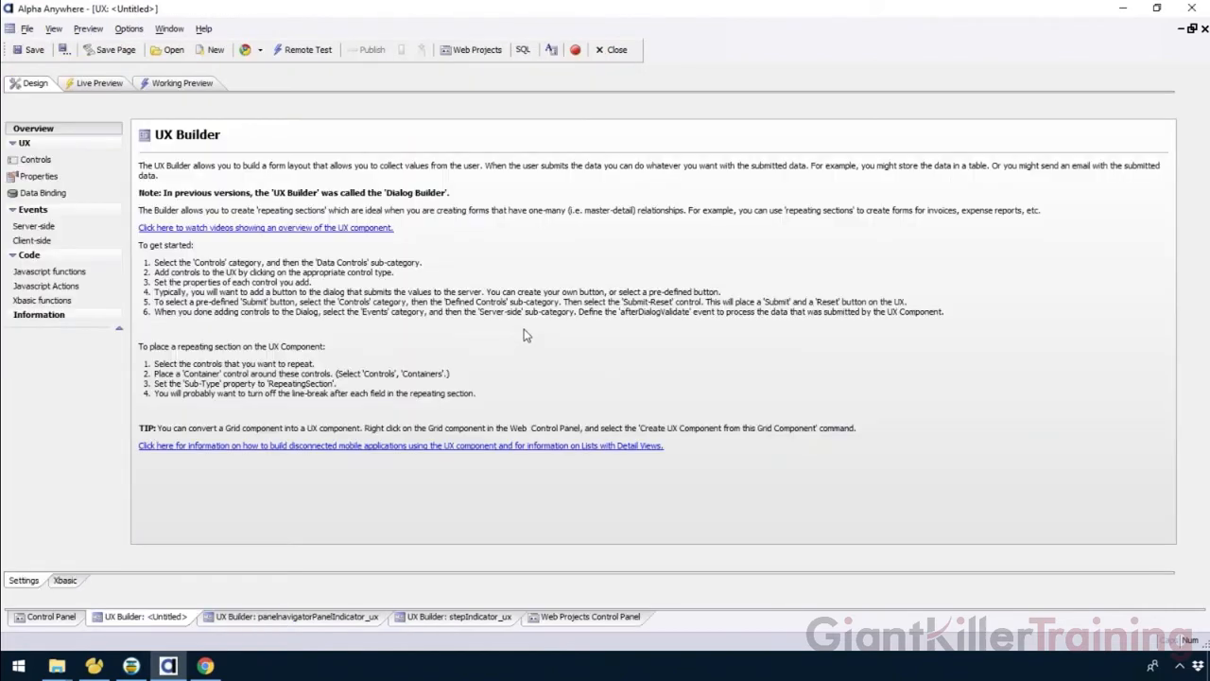
Add a StepIndicator control to the UX component with the field name si.
click(80, 163)
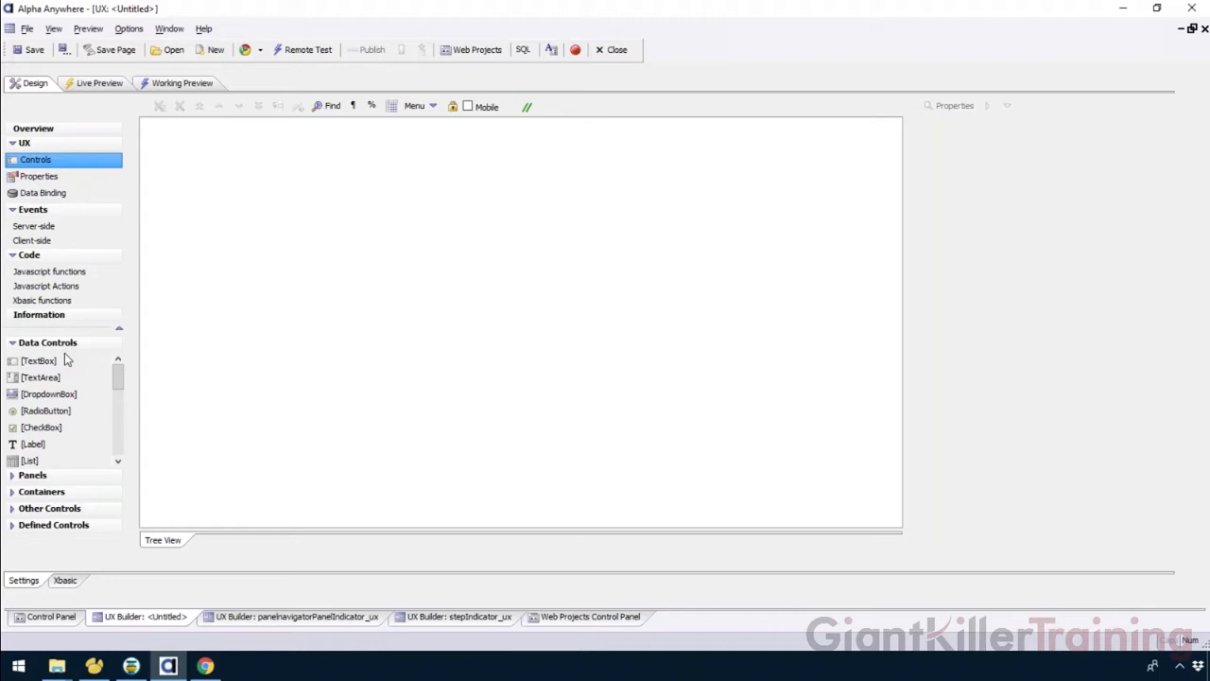
drag(118, 378, 109, 448)
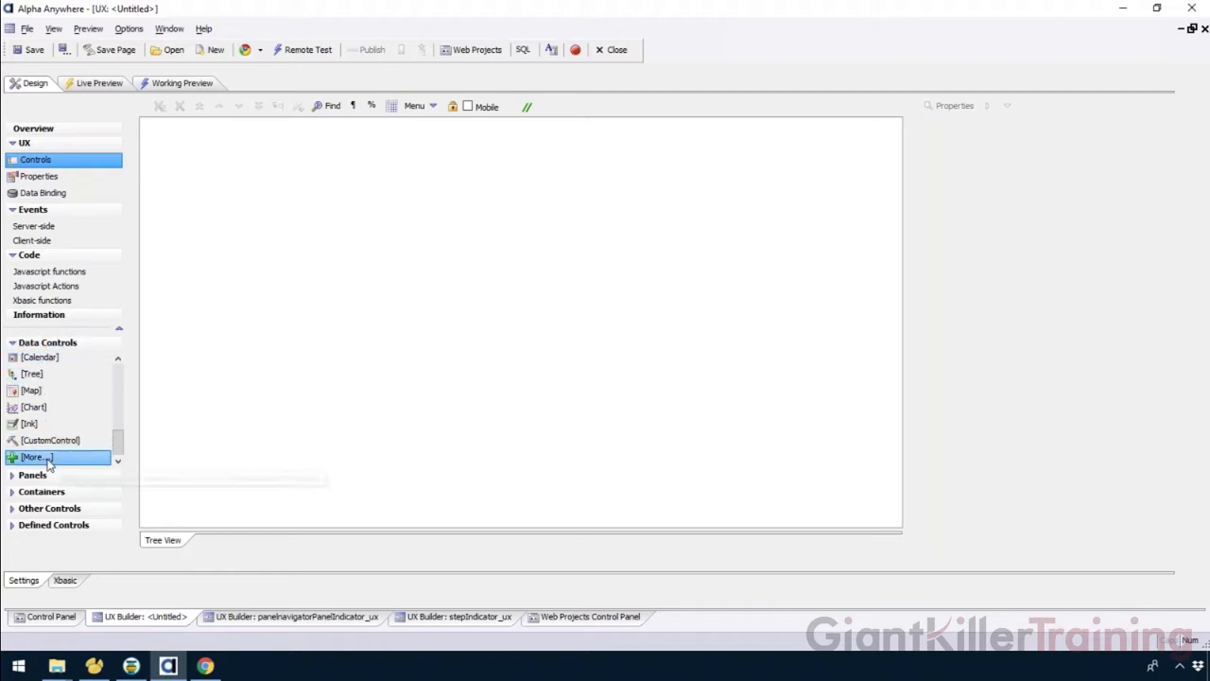
drag(48, 464, 170, 418)
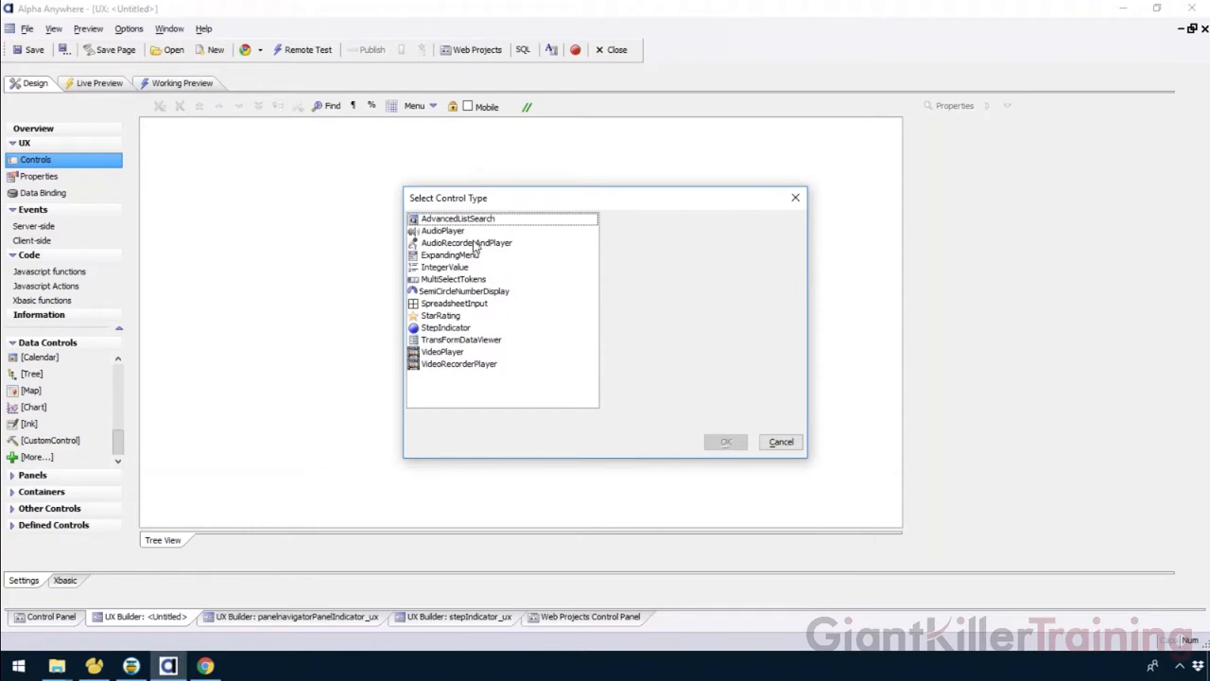
click(446, 328)
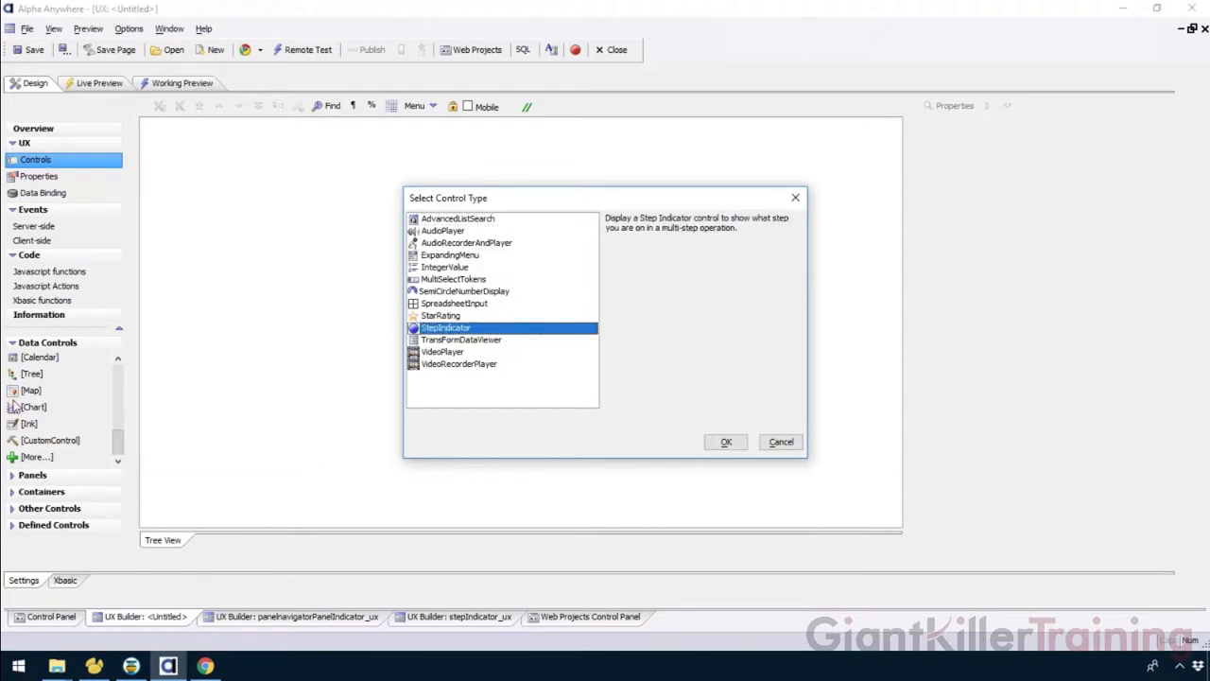
click(728, 441)
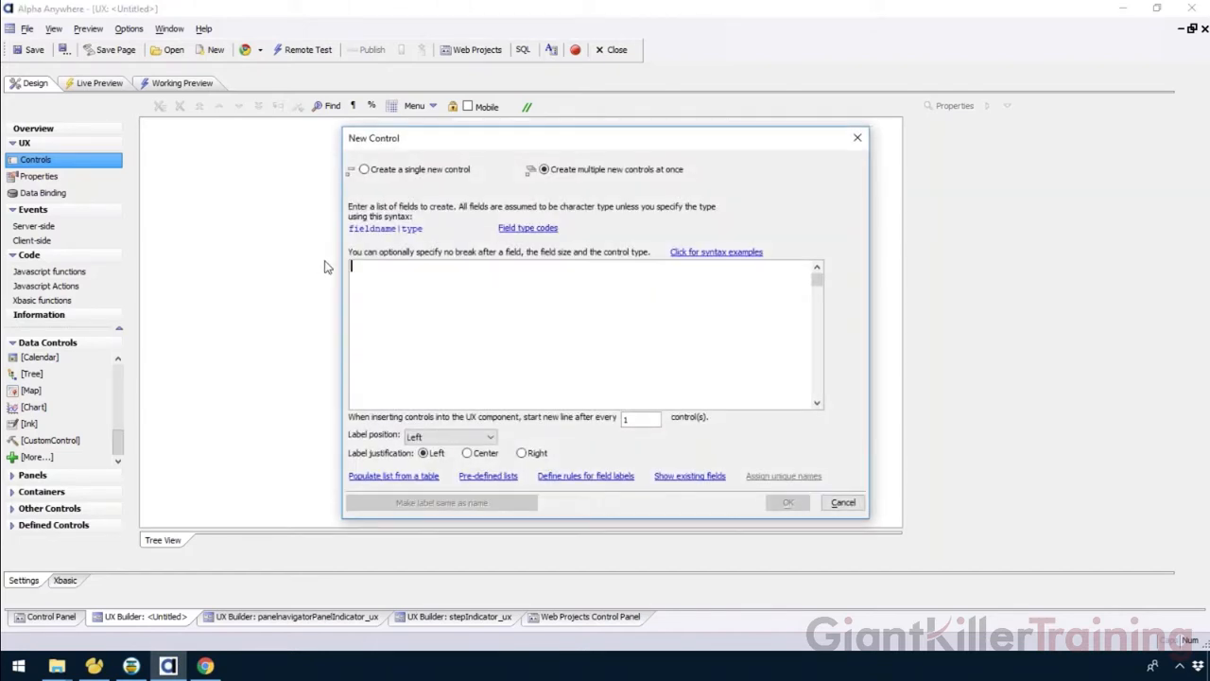
text(si)
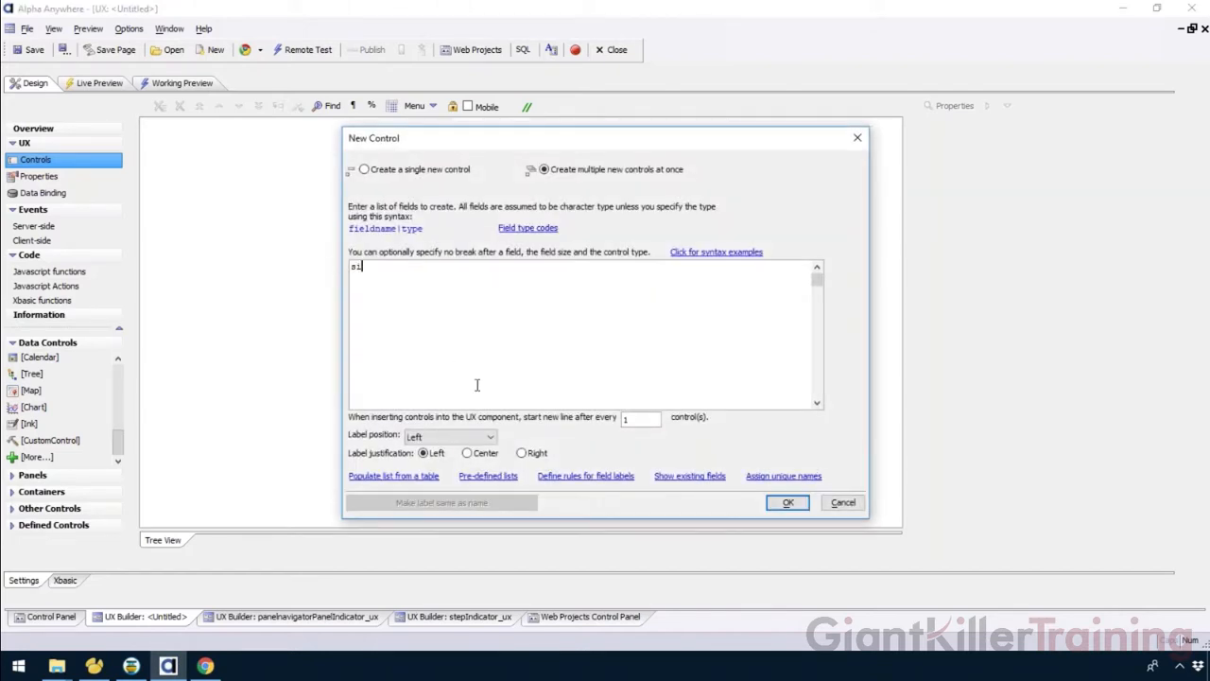
click(788, 503)
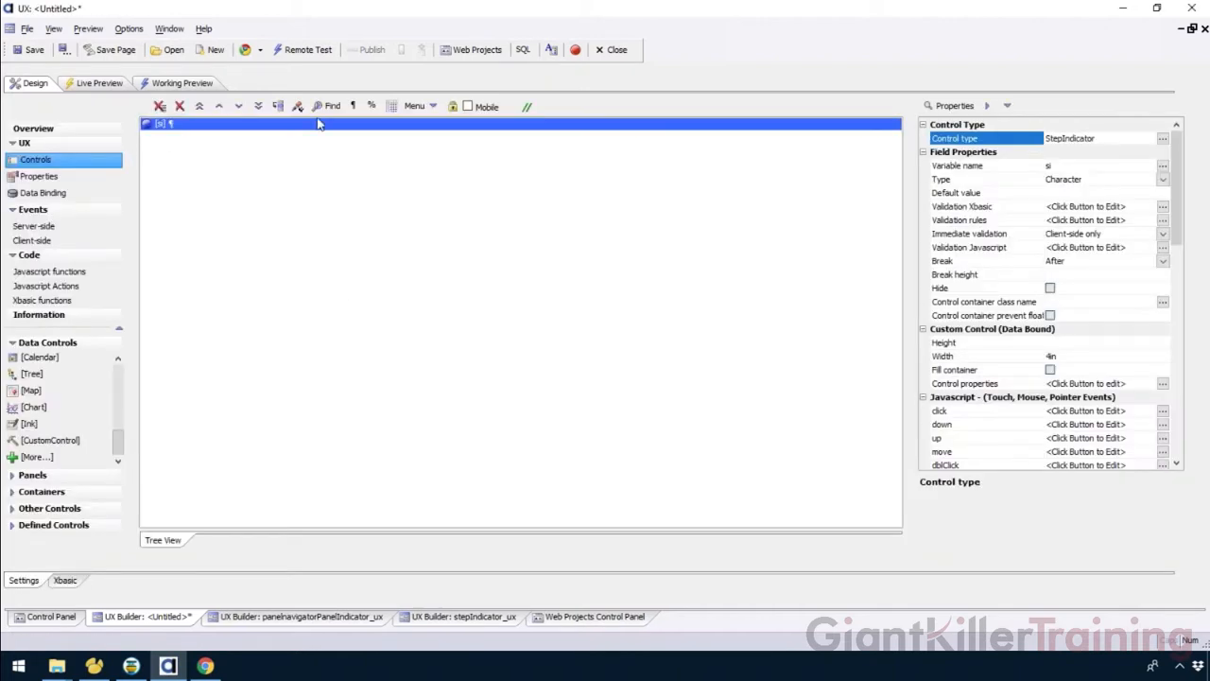
Preview the step indicator in the working preview and return to the design view.
click(176, 85)
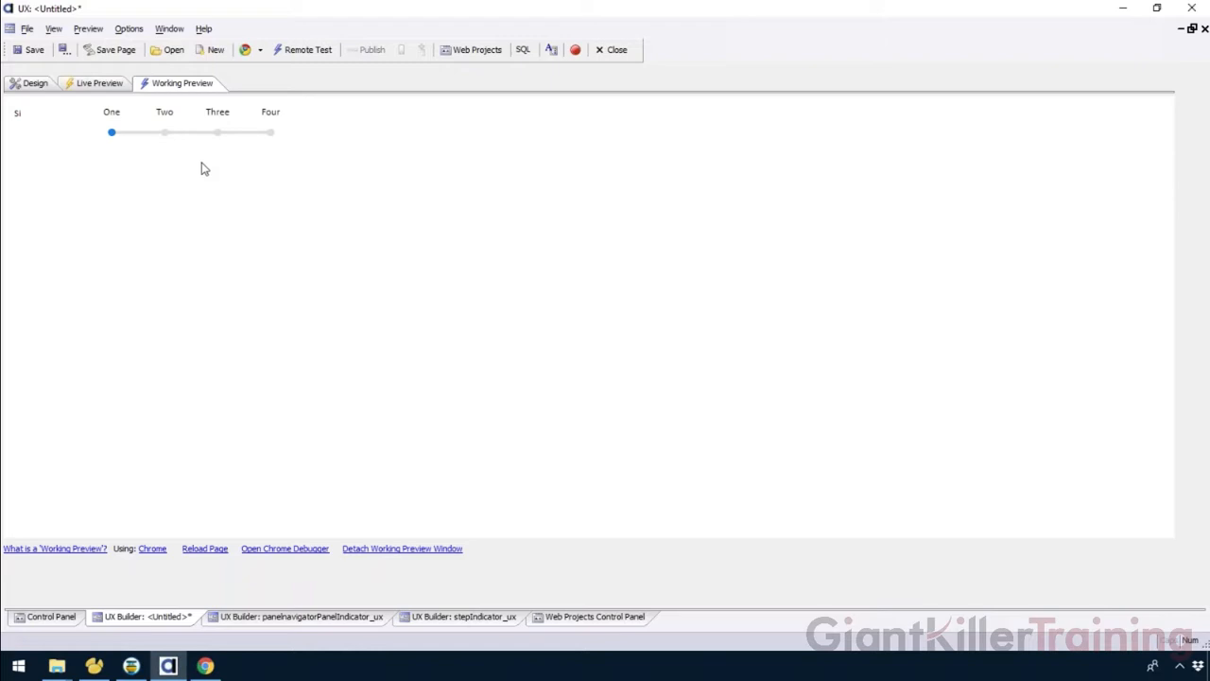
click(34, 84)
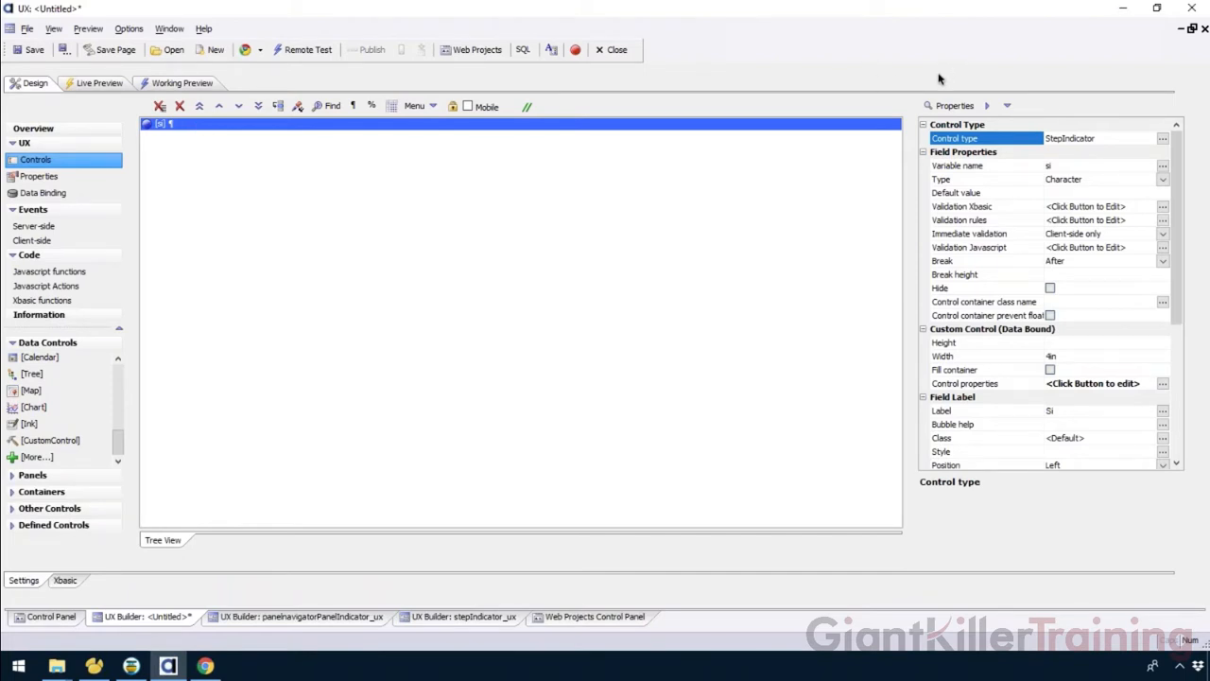
click(1004, 386)
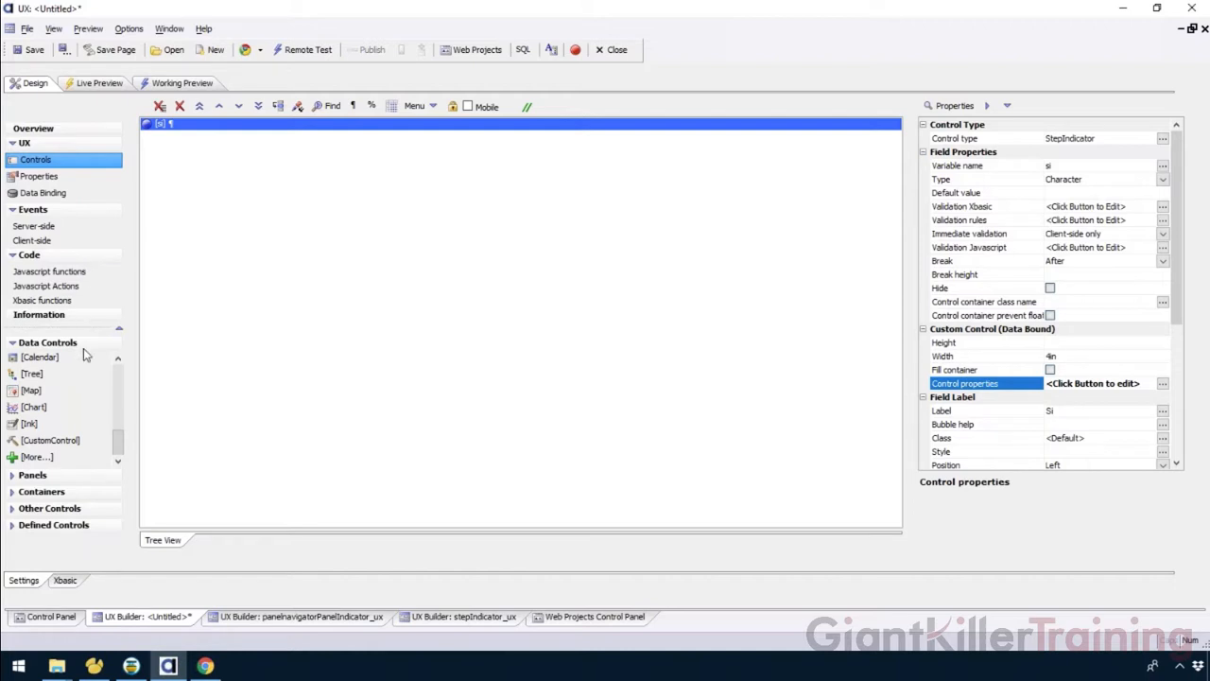
Wrap the si step indicator in a panel card inserted around it.
click(80, 476)
click(66, 414)
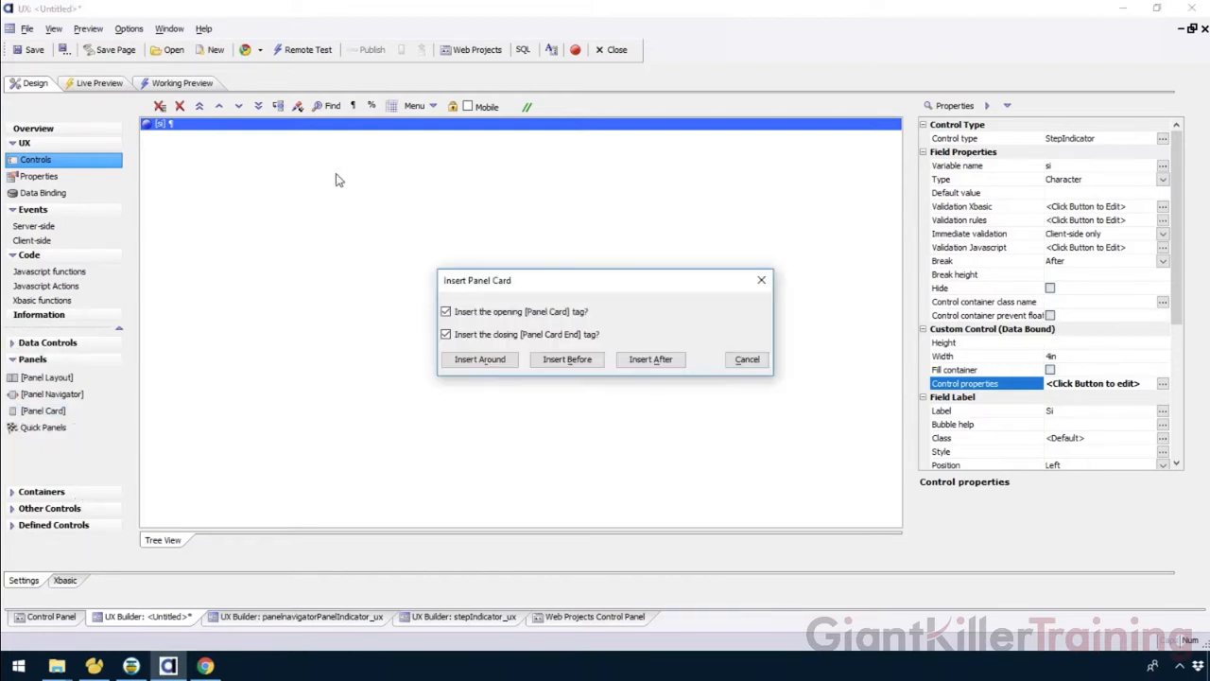
click(507, 360)
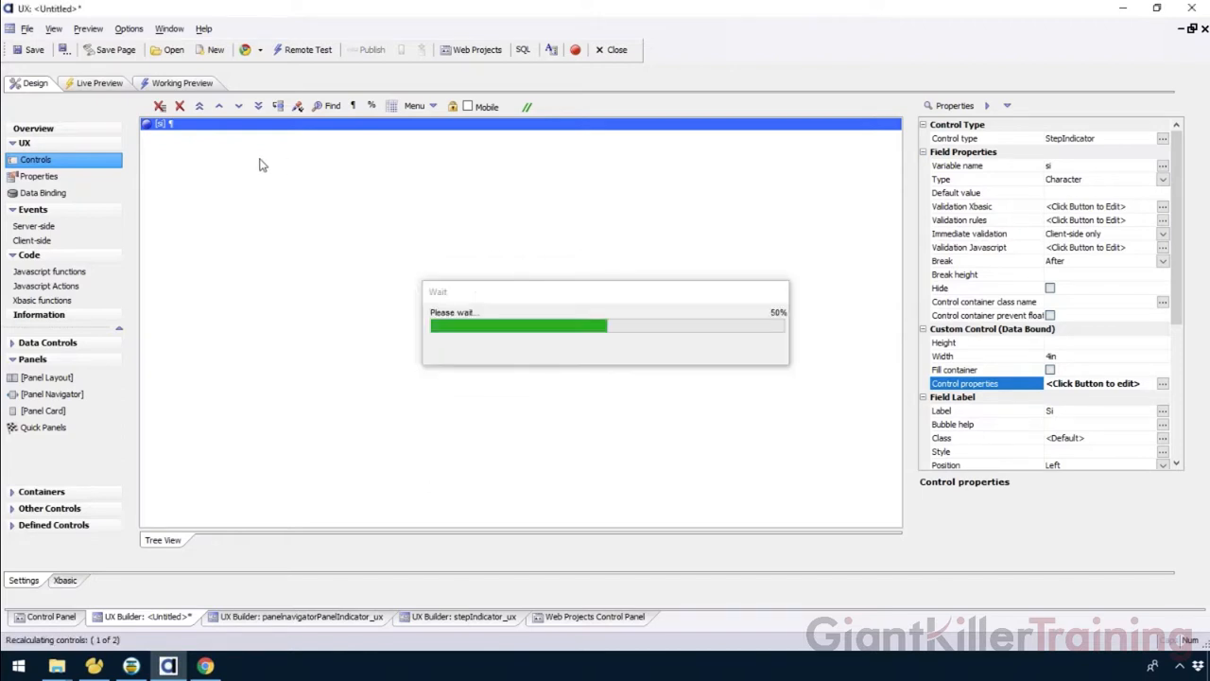
Turn on Fill container for the si step indicator and check the result in the working preview.
click(225, 138)
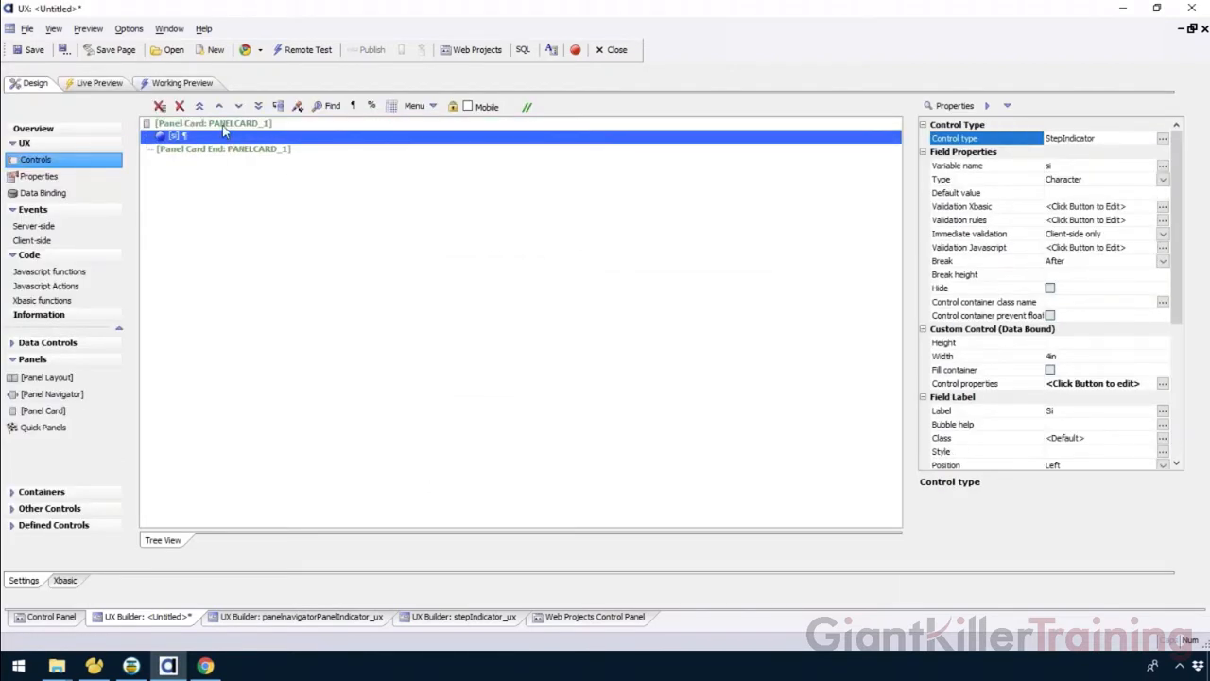
click(224, 124)
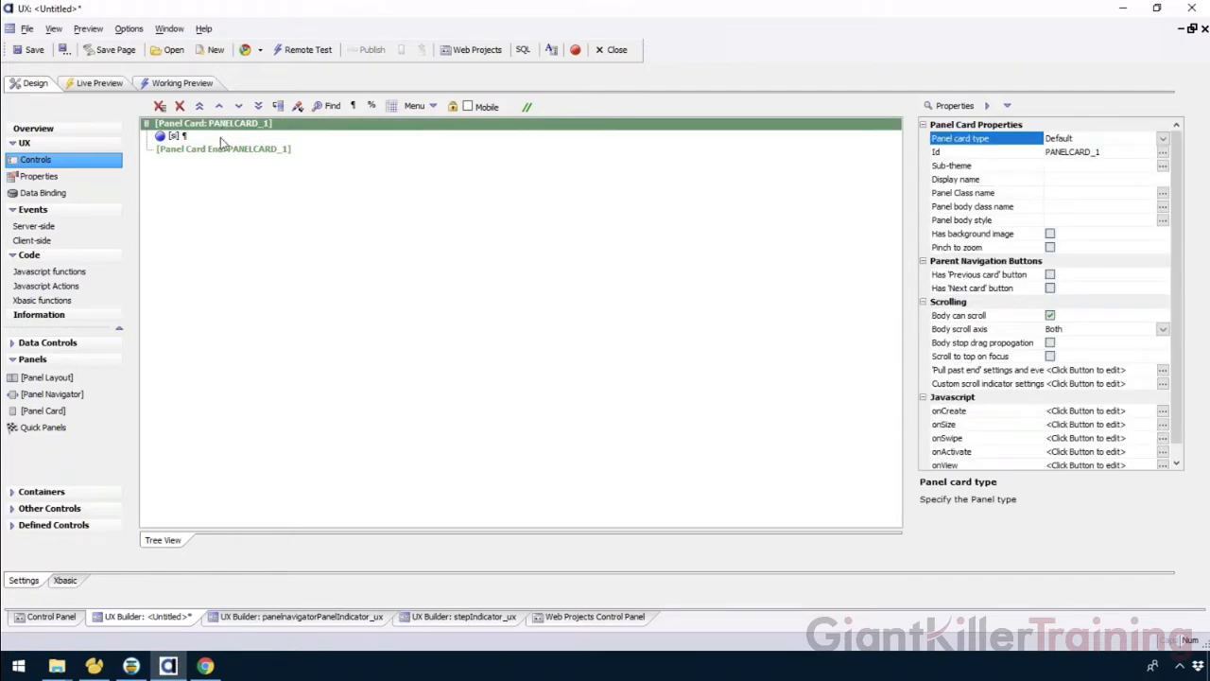
click(220, 140)
click(972, 345)
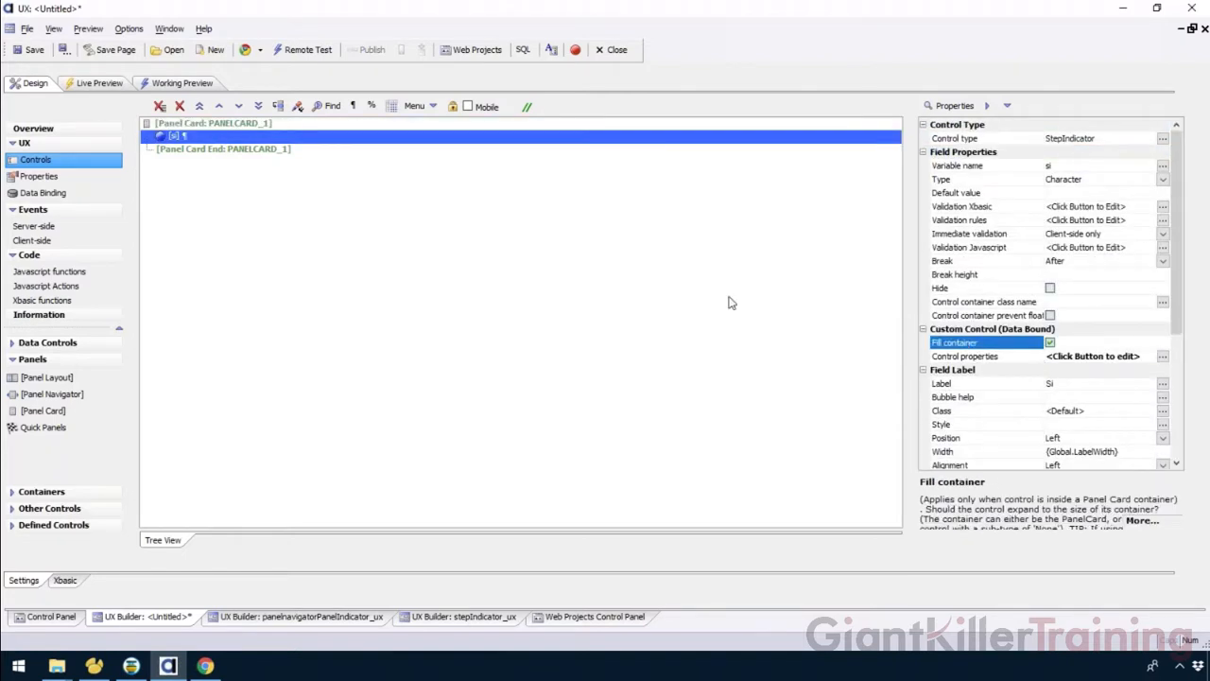
click(169, 84)
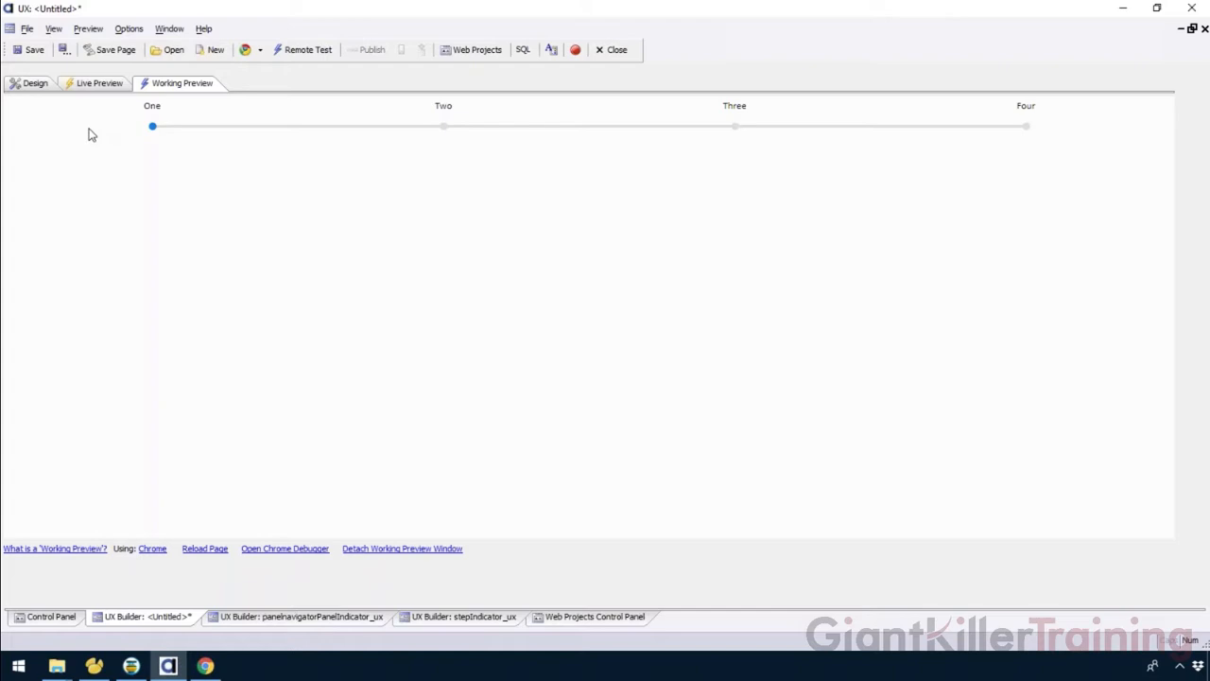
click(33, 84)
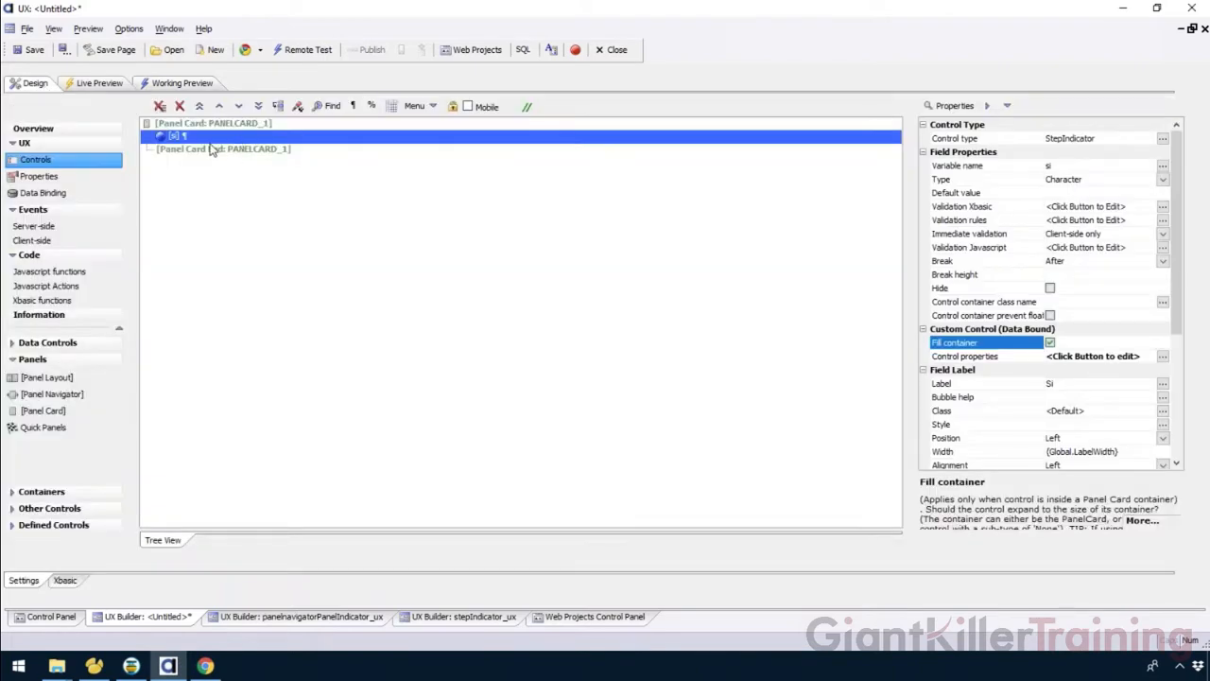
Wrap the panel card in a panel layout.
click(64, 412)
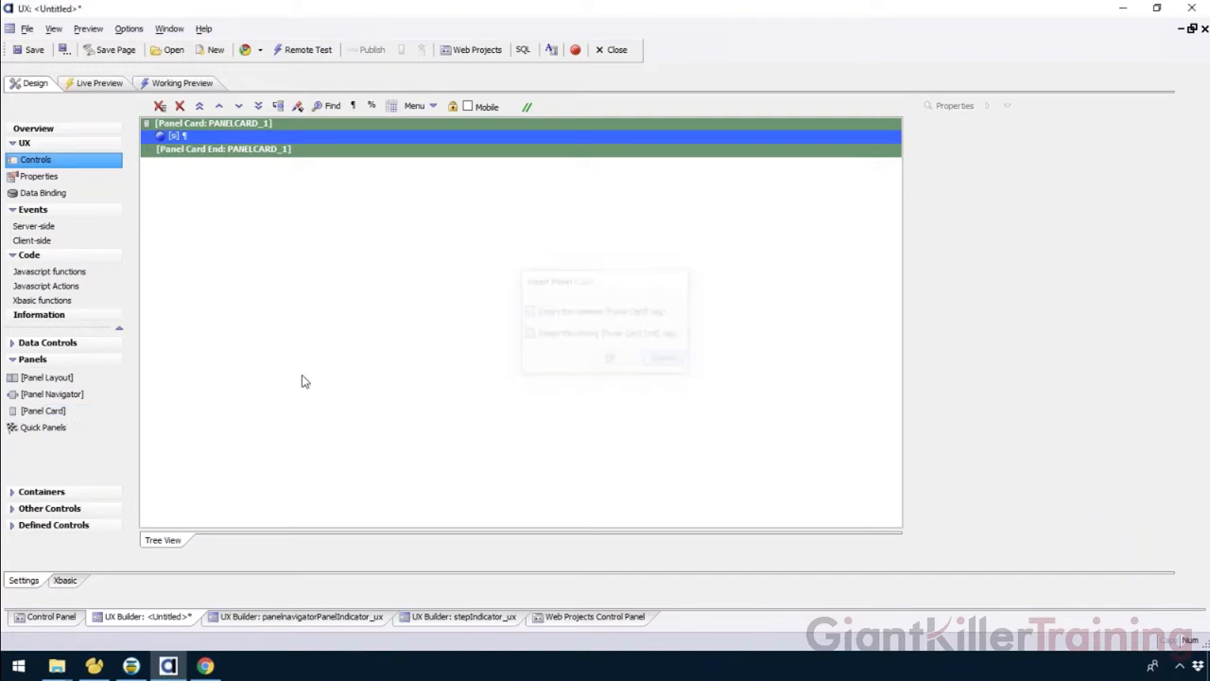
click(66, 378)
click(613, 360)
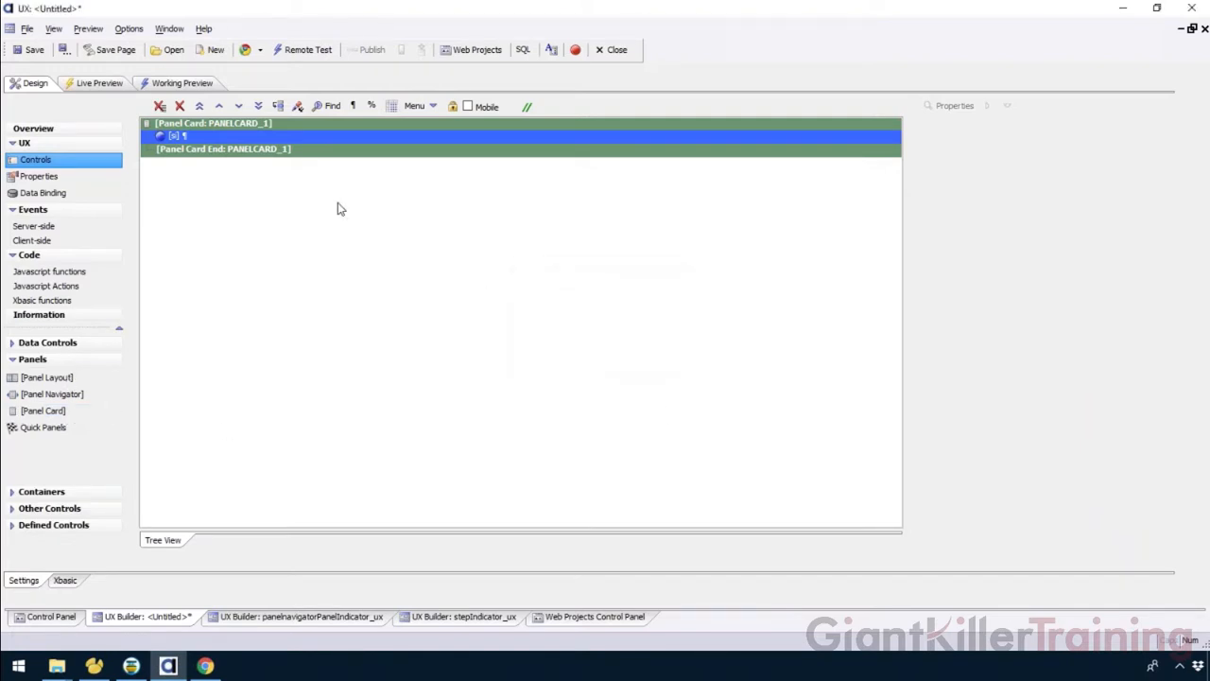
Add one more panel card after the first panel card inside the panel layout.
right_click(262, 167)
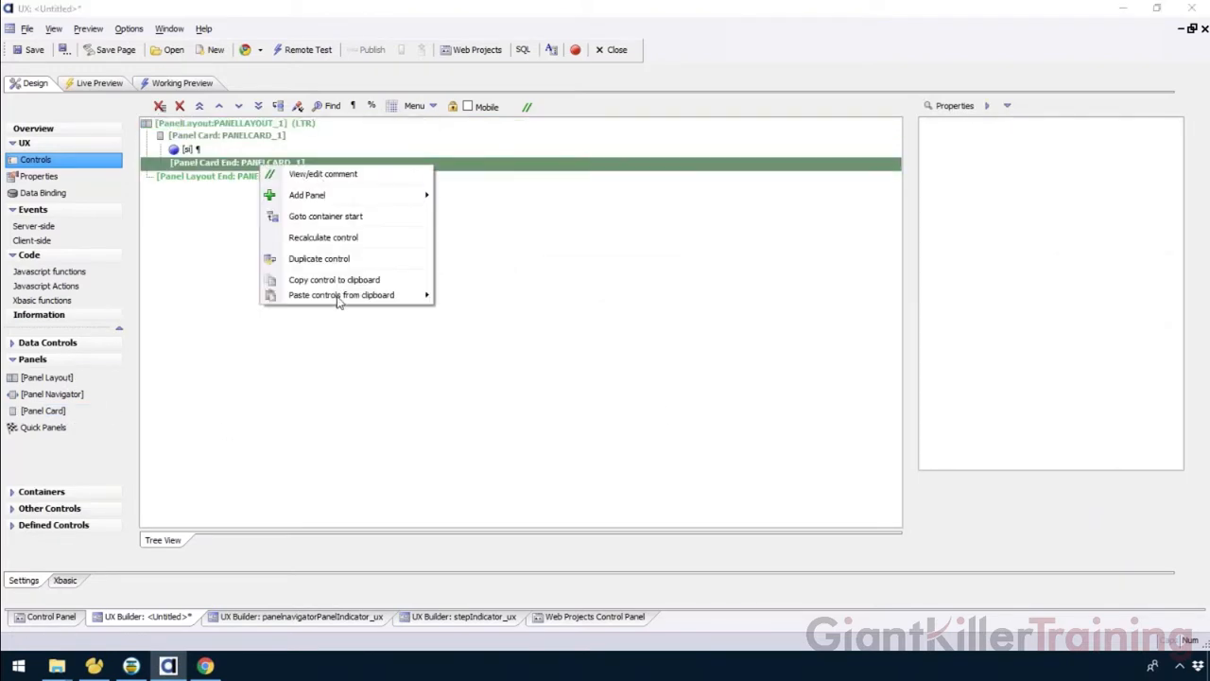
click(238, 377)
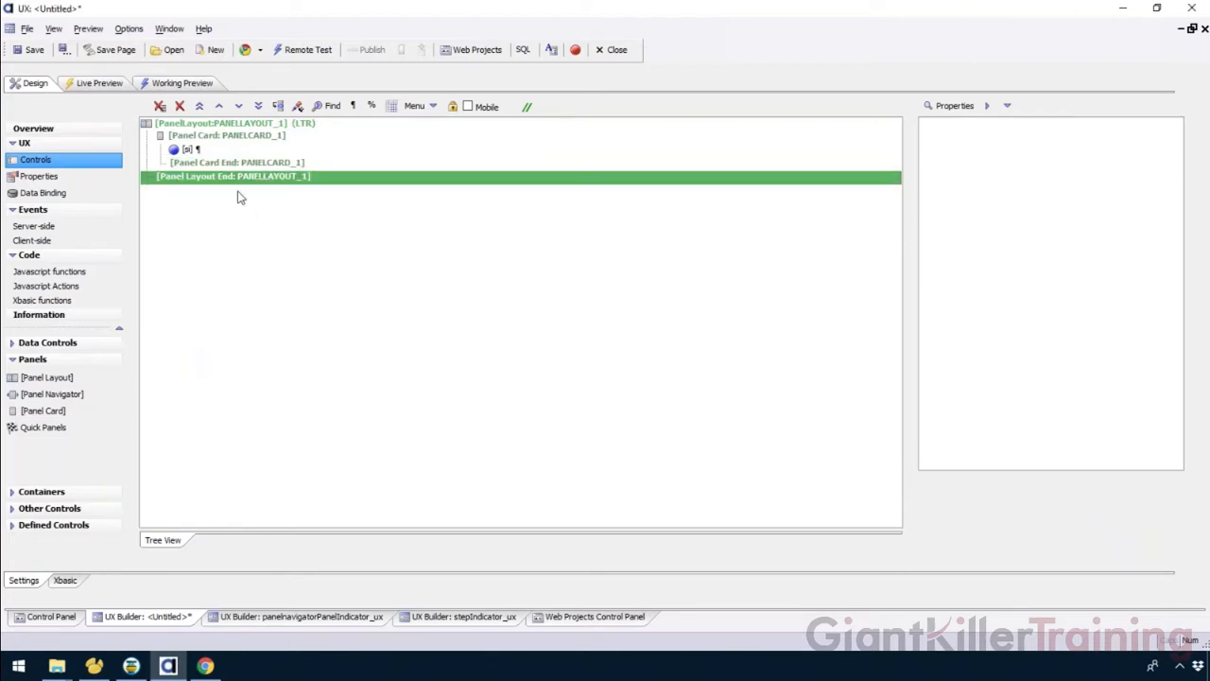
click(238, 167)
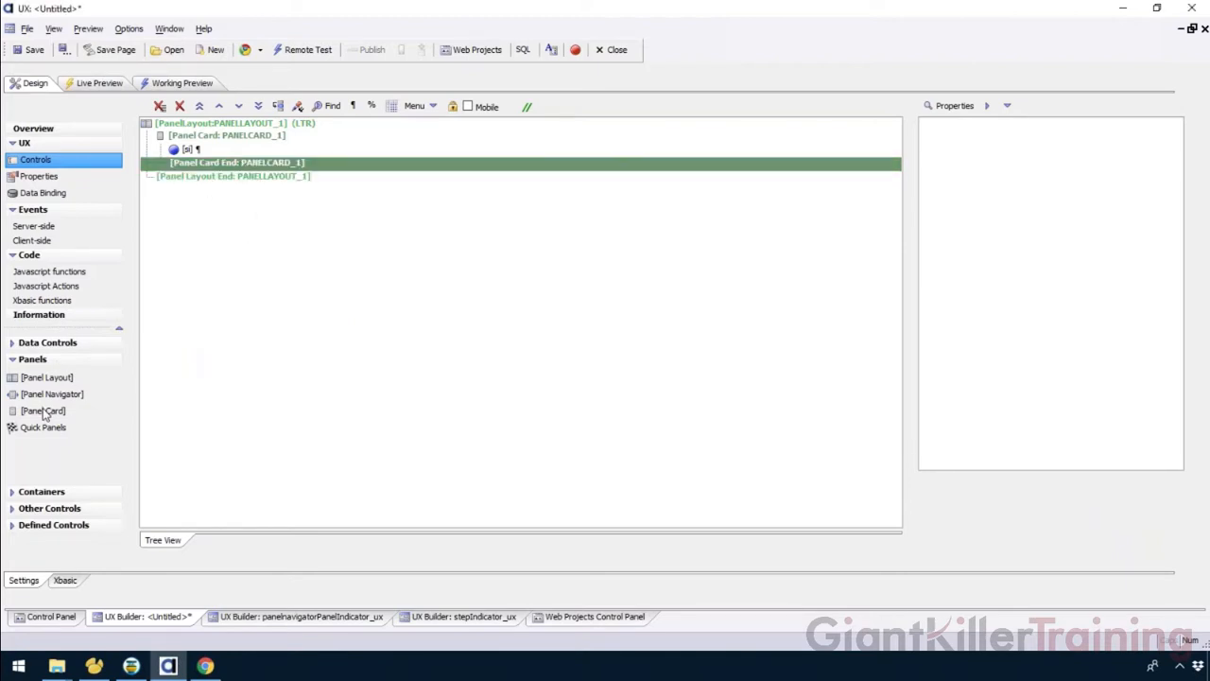
right_click(268, 167)
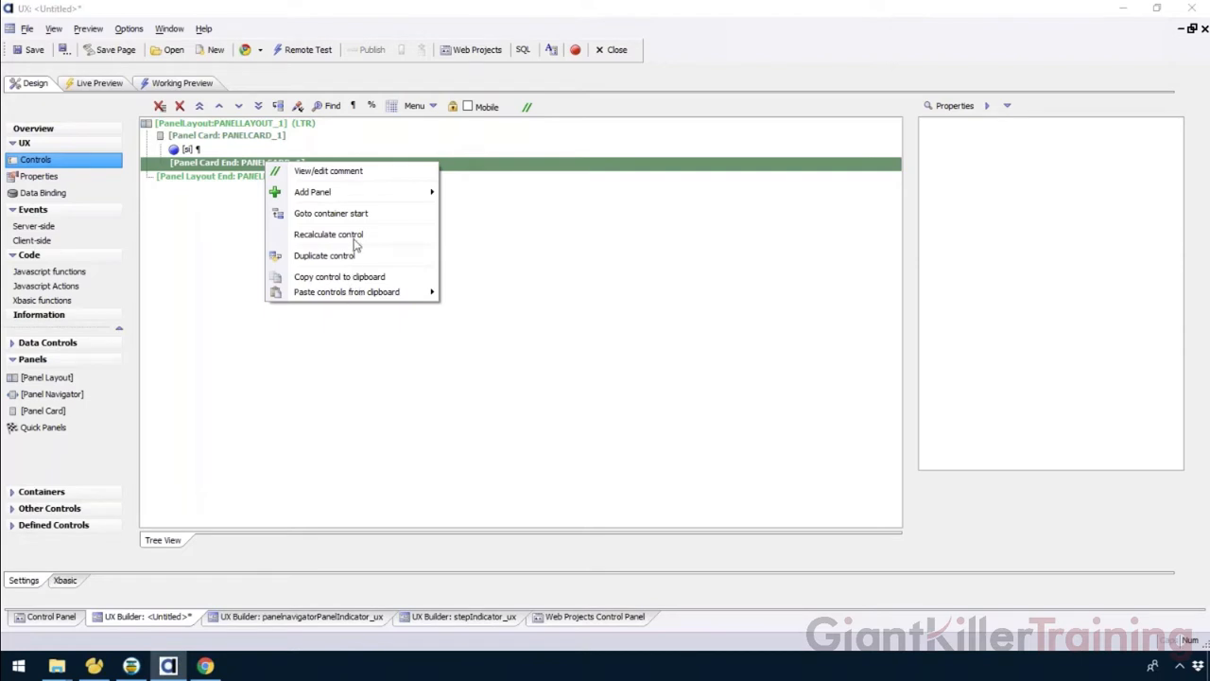
mouse_move(371, 194)
click(488, 224)
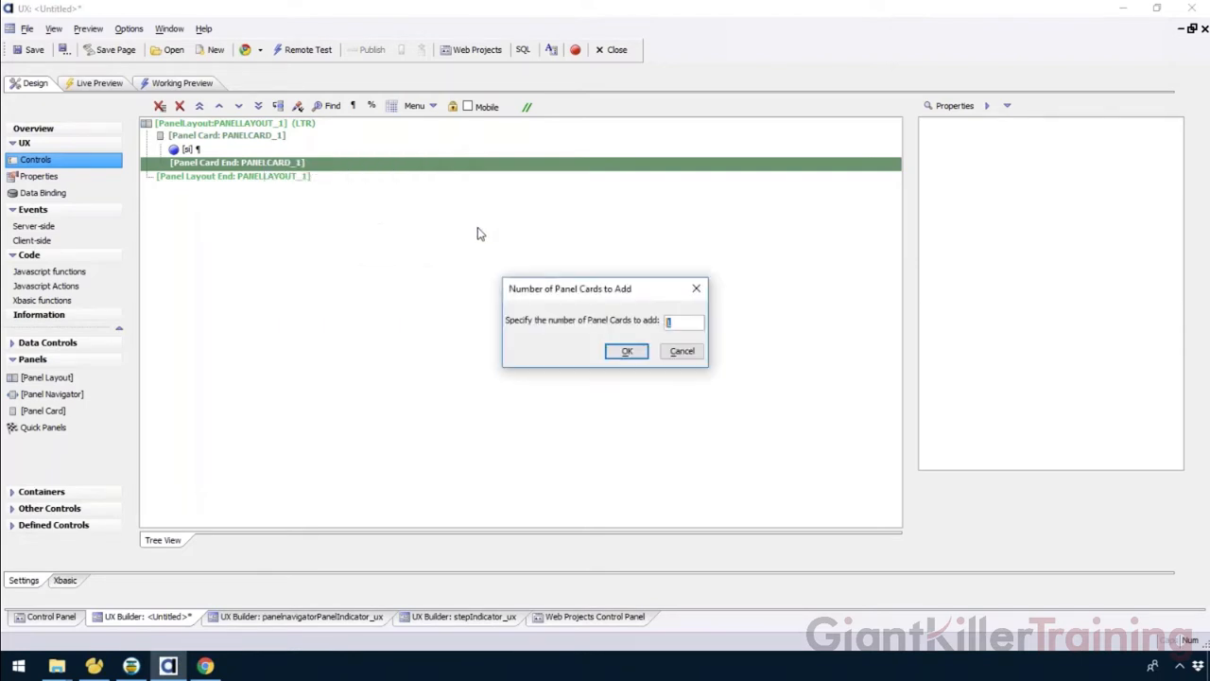
click(620, 353)
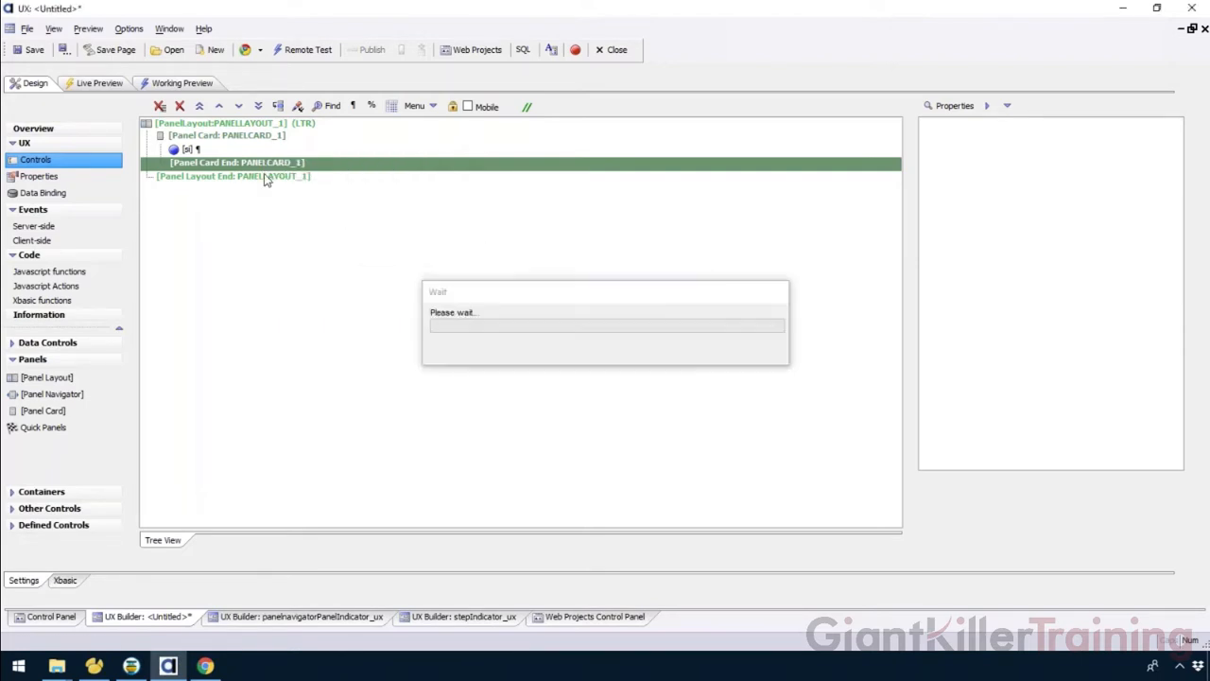
Save the UX component as stepIndicator2_ux.a5wcmp in the UX Controls project.
click(31, 52)
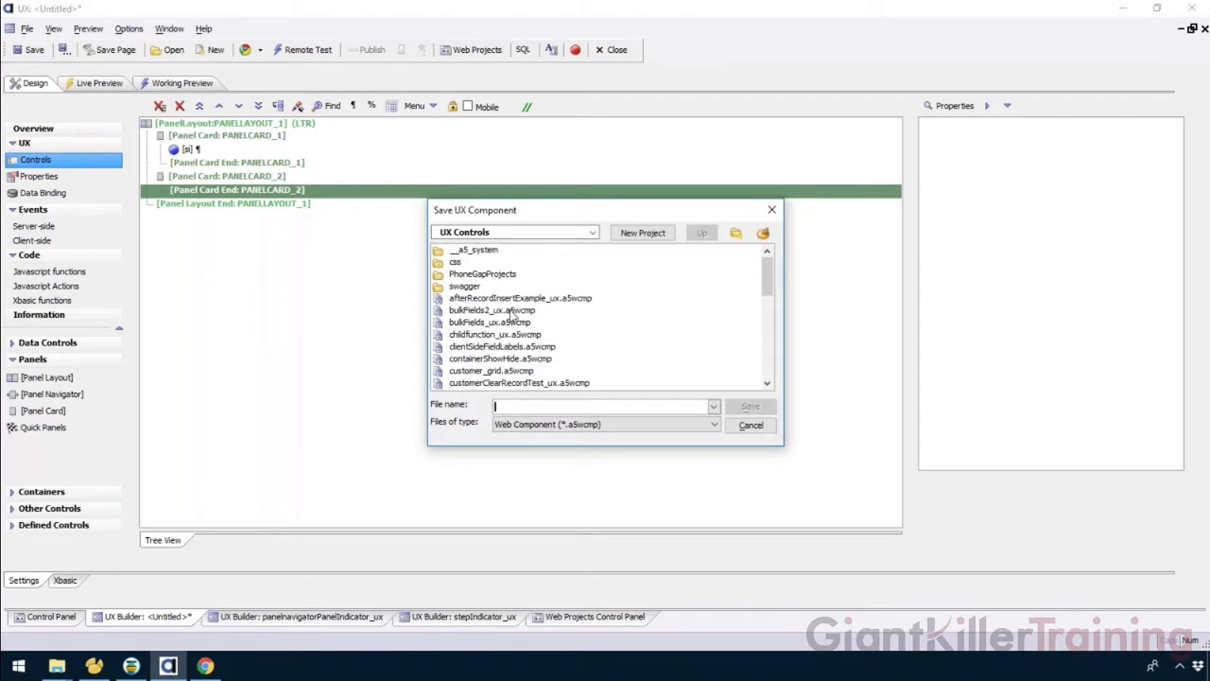
text(stepInd)
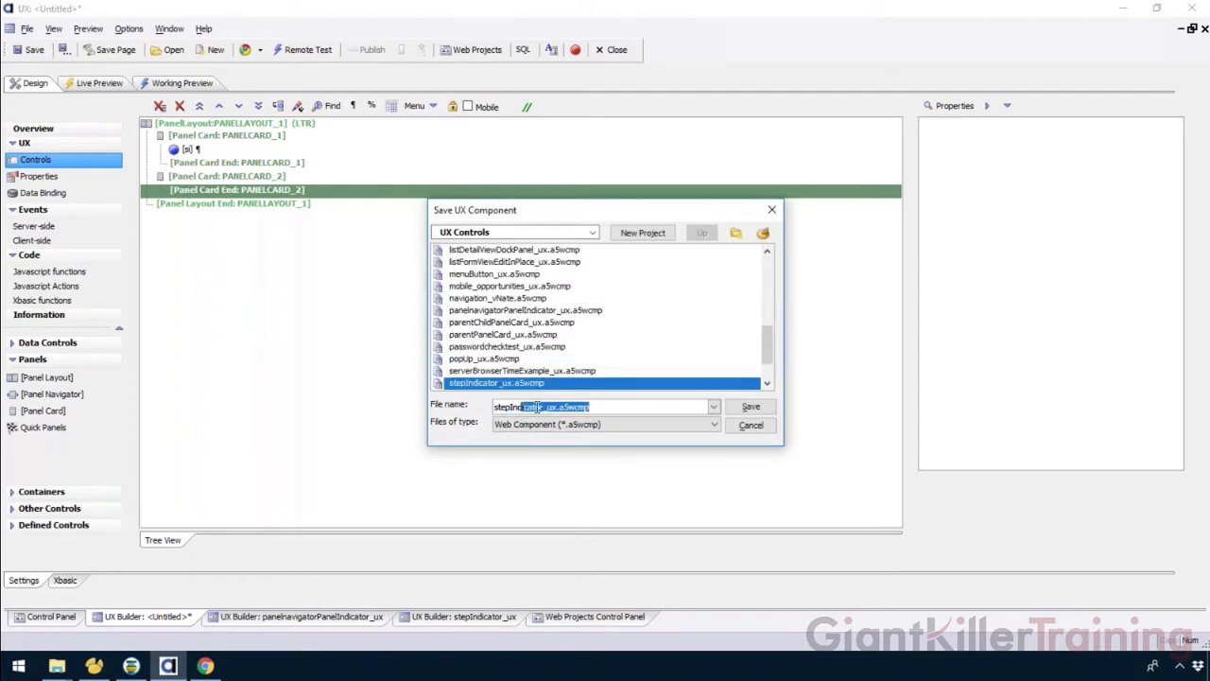
text(icator)
click(546, 408)
text(2)
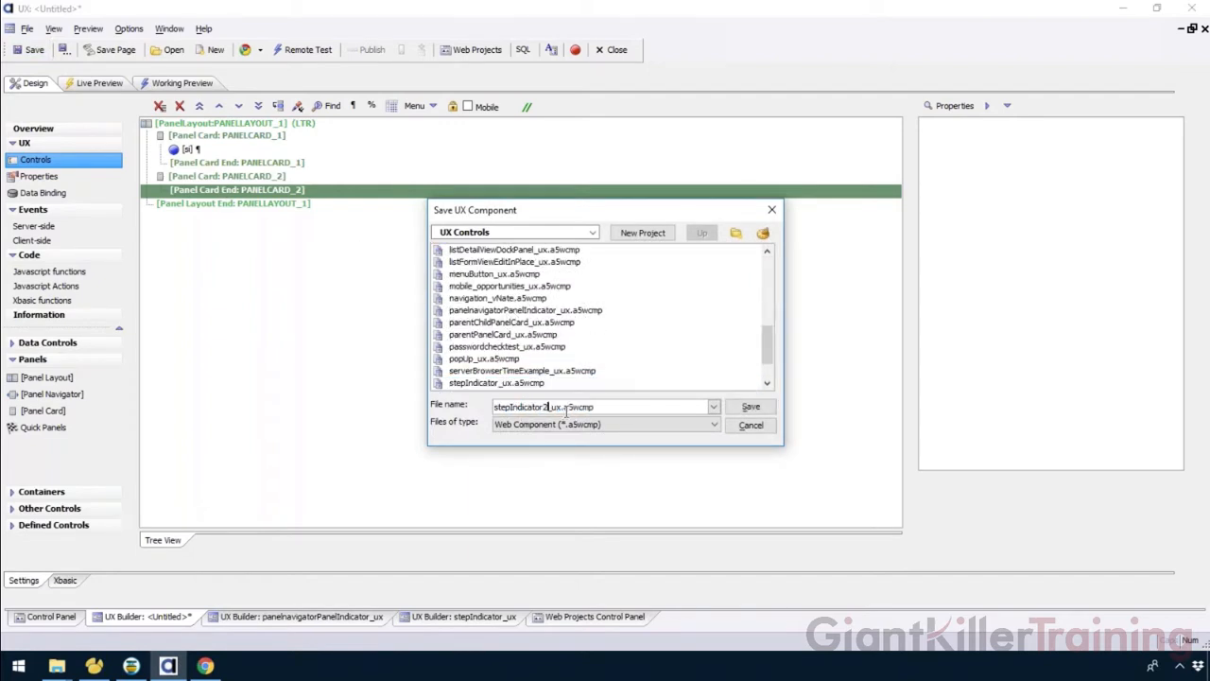
click(748, 407)
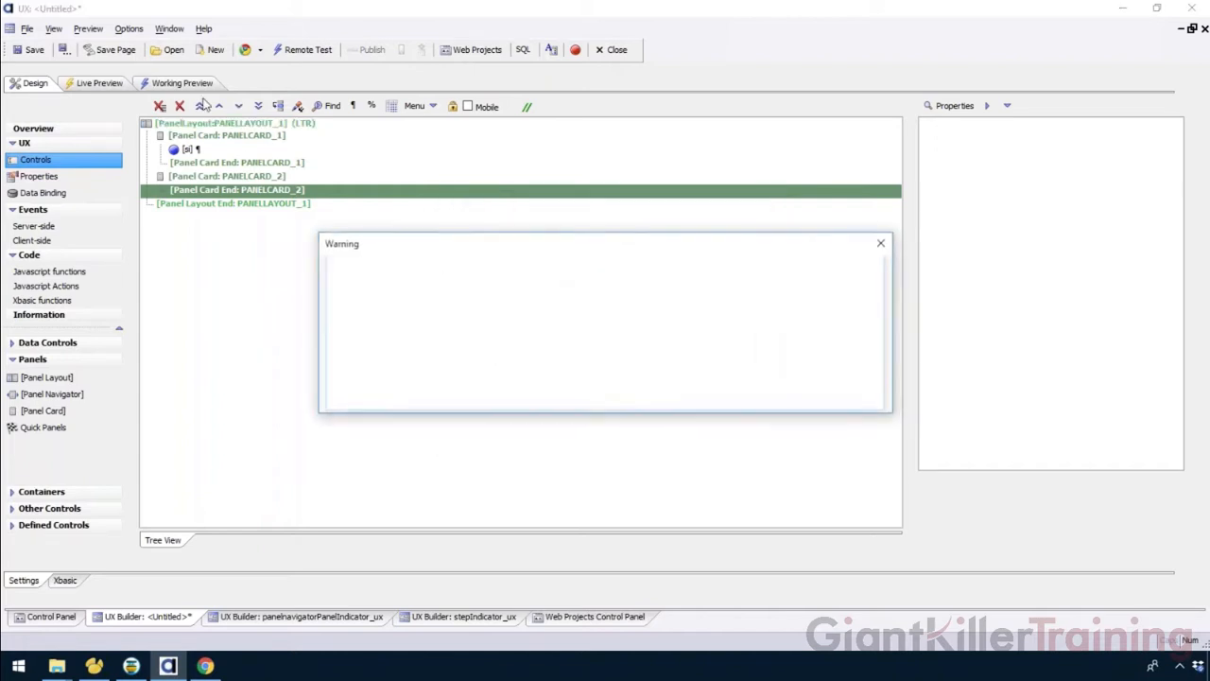
click(882, 244)
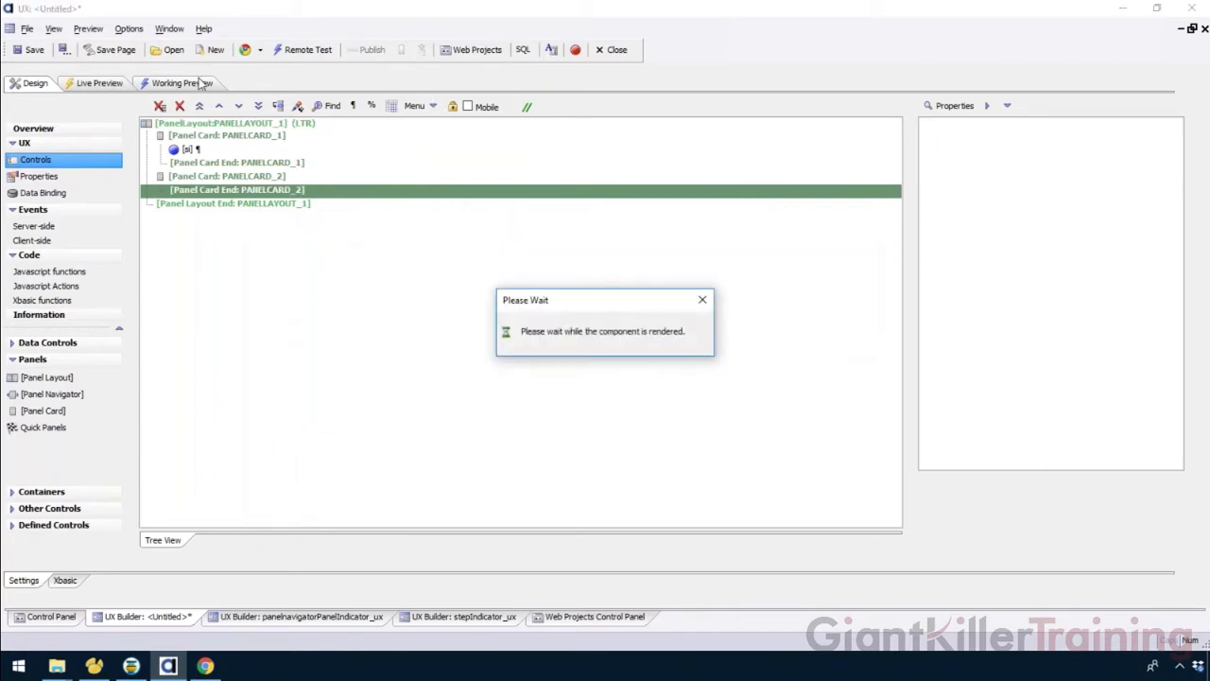
Turn on Mobile mode and view the step indicator in the working preview's phone simulator.
click(199, 84)
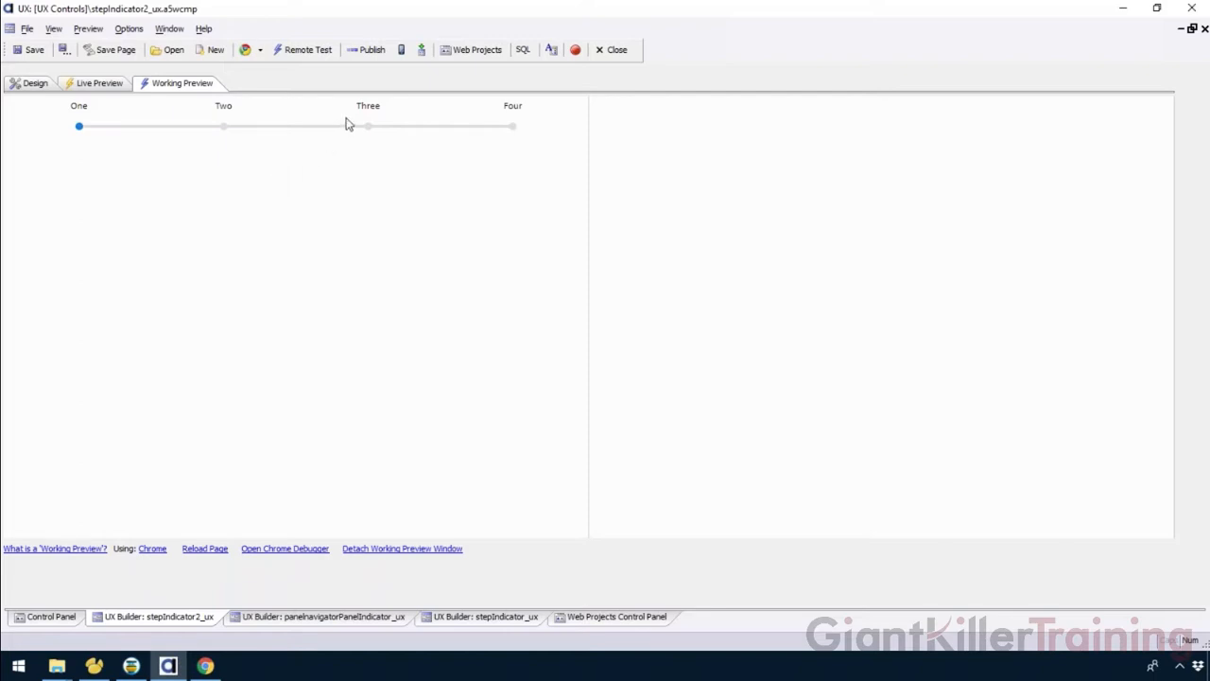
click(34, 84)
click(467, 106)
click(183, 84)
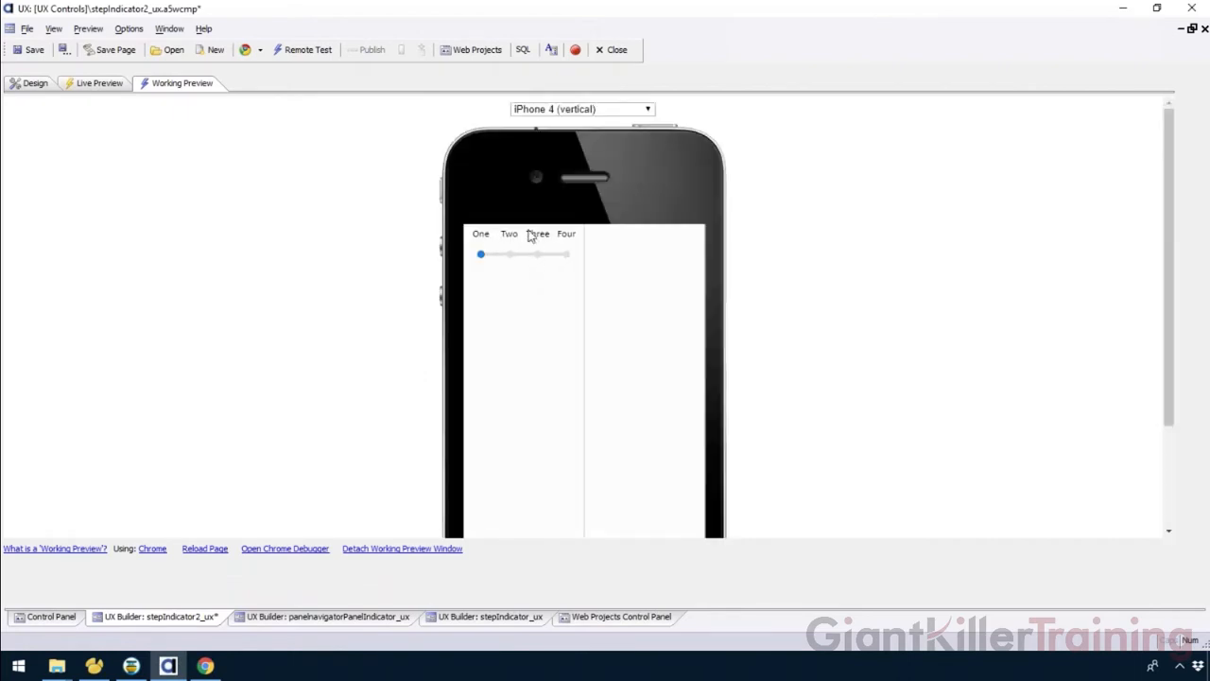
scroll(652, 346, down, 1)
scroll(653, 353, down, 1)
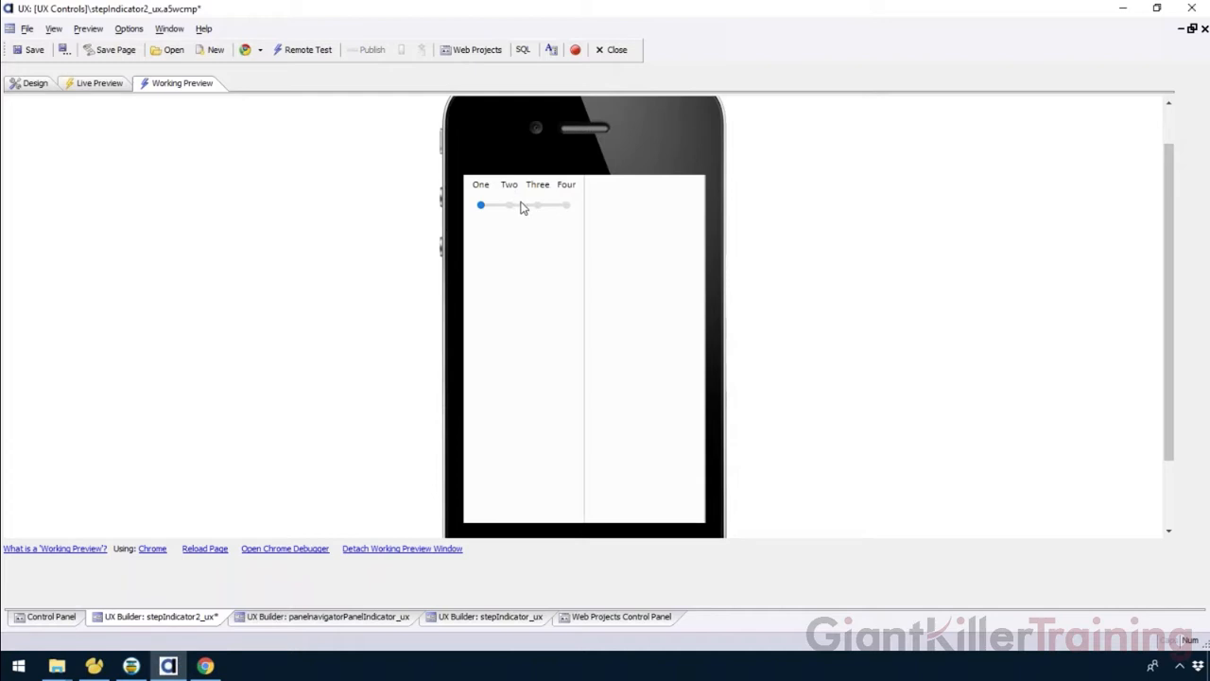
View the step indicator in the phone simulator in iPhone 4 horizontal and then vertical orientation.
scroll(529, 202, up, 1)
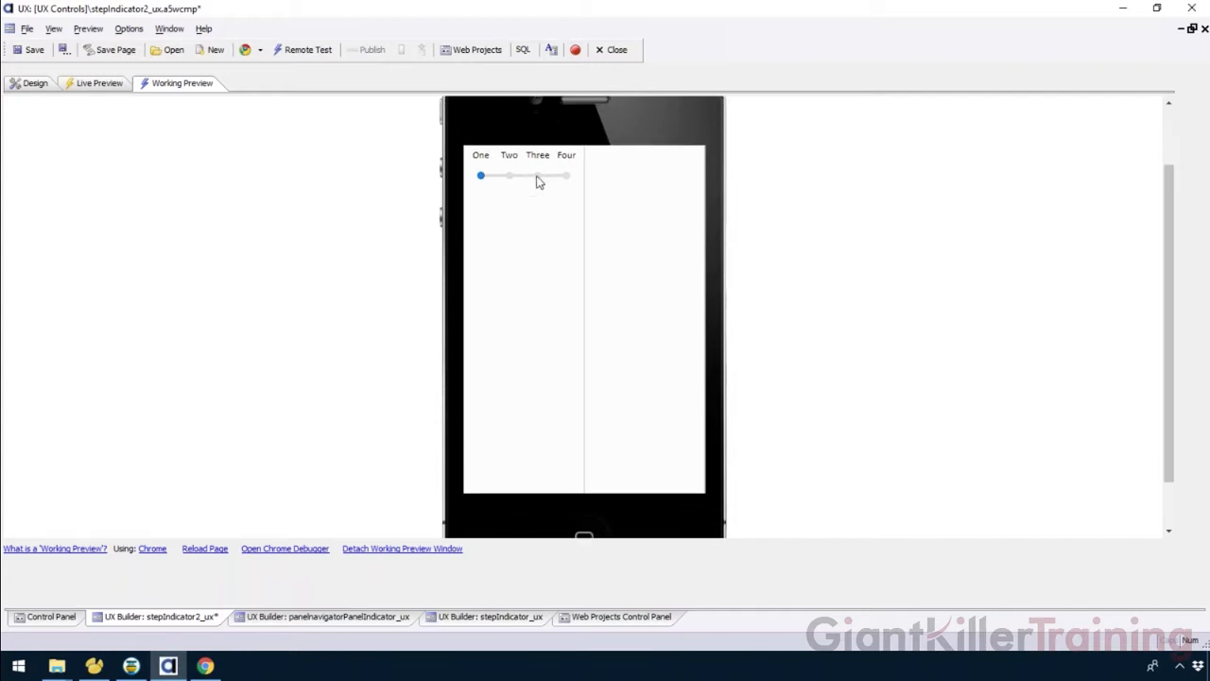
click(575, 112)
click(581, 137)
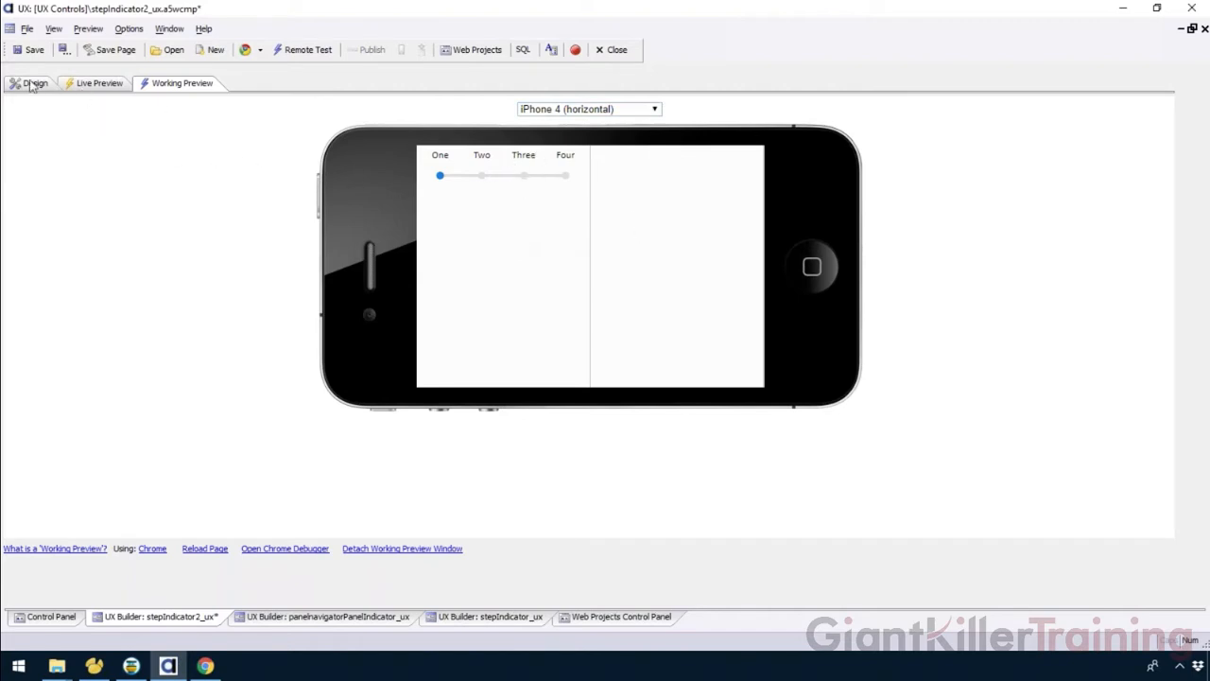
click(554, 110)
click(556, 123)
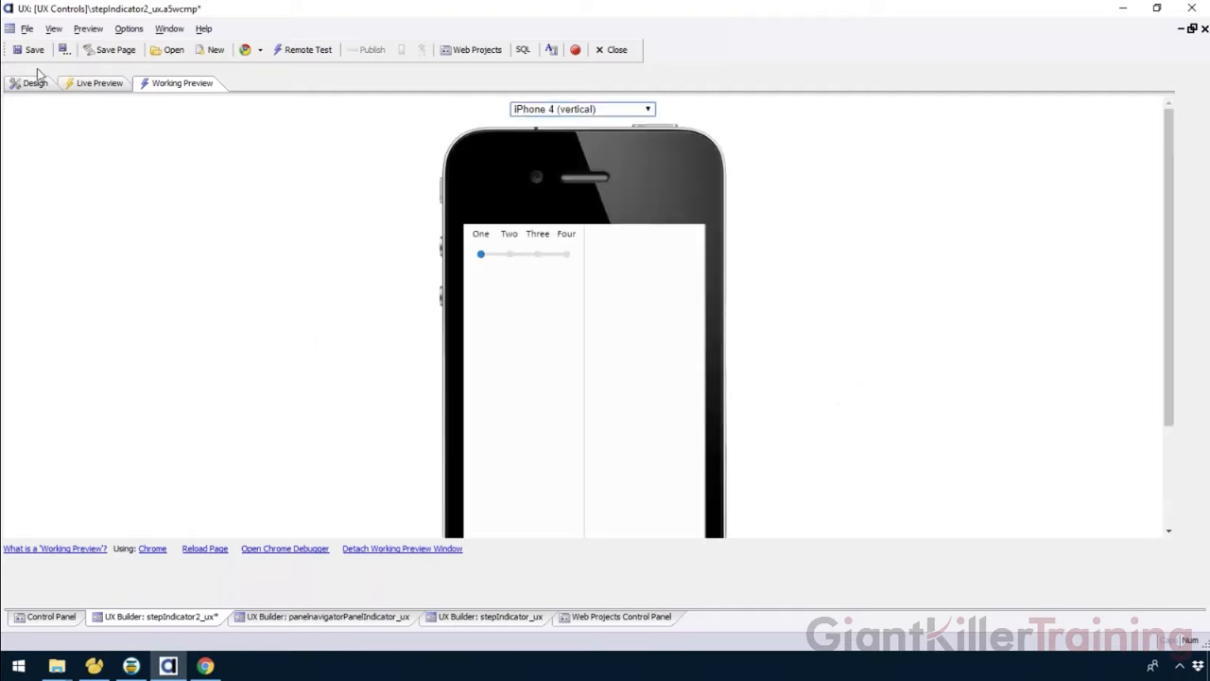
Add Five and Six to the step indicator's labels so it lists One through Six.
click(32, 84)
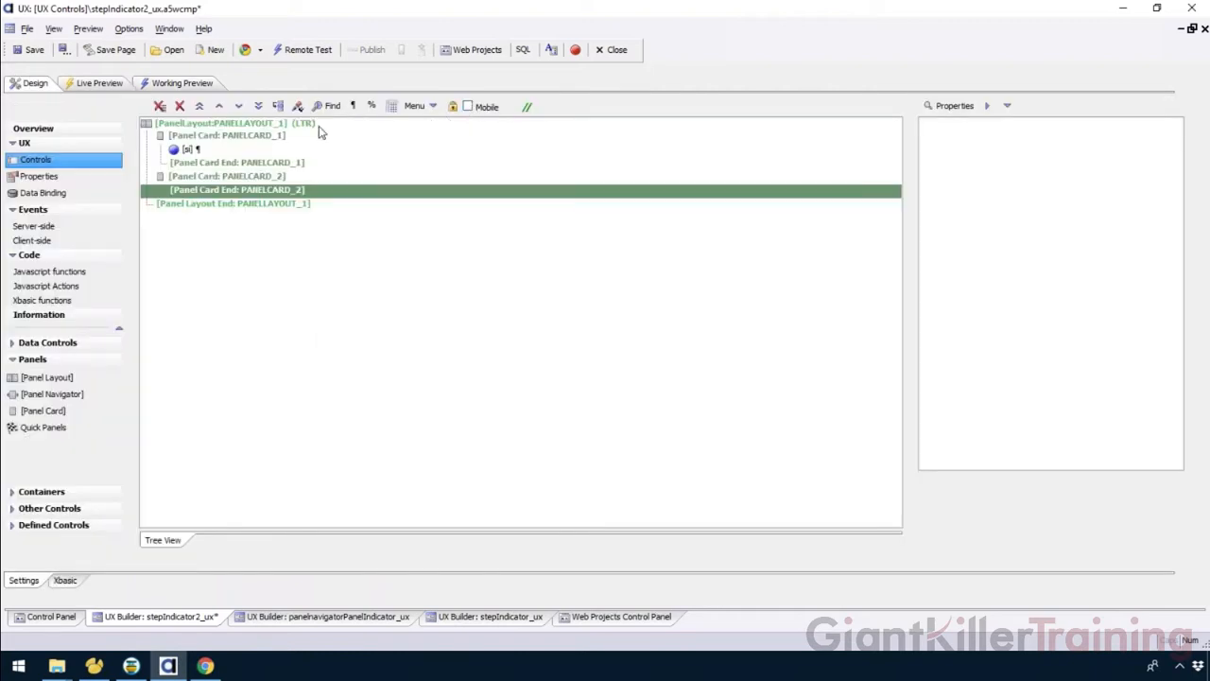
click(232, 136)
click(193, 150)
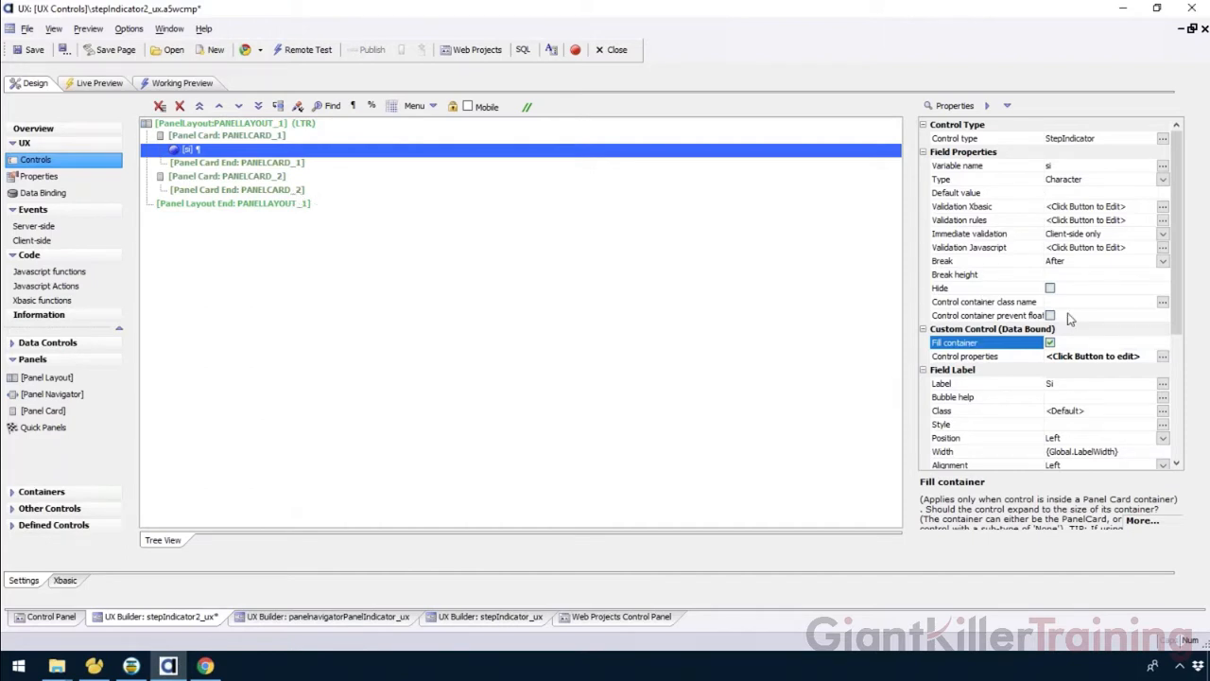
click(1162, 357)
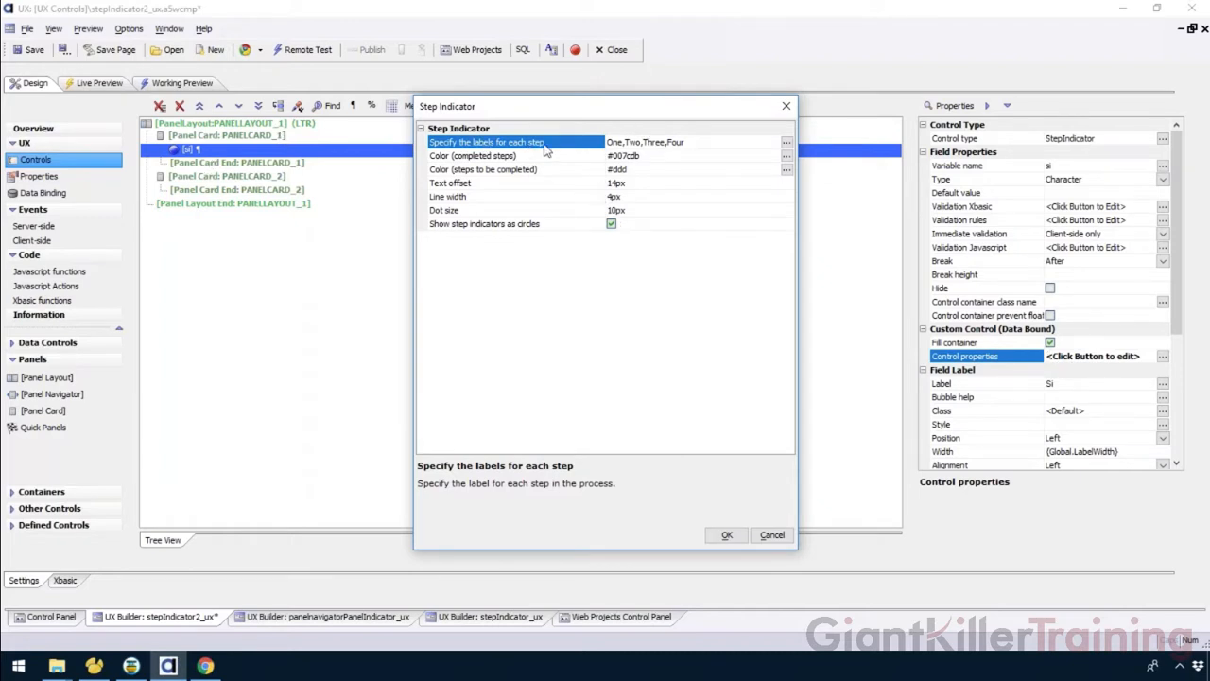
click(787, 142)
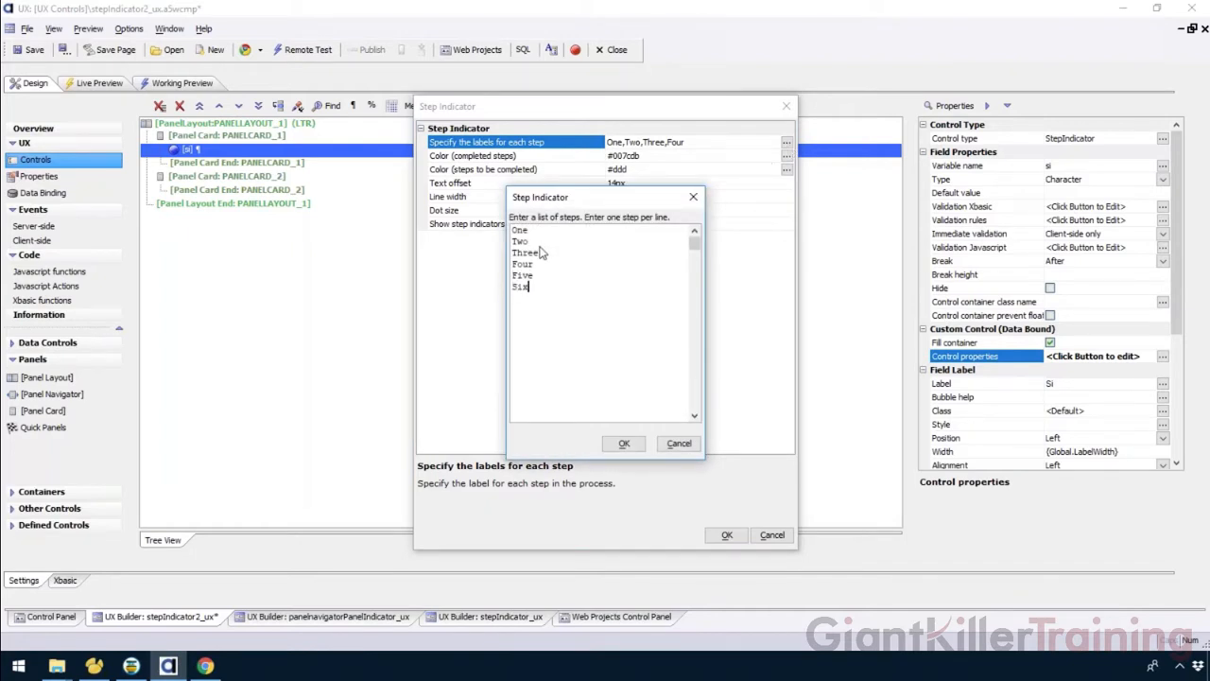
click(622, 444)
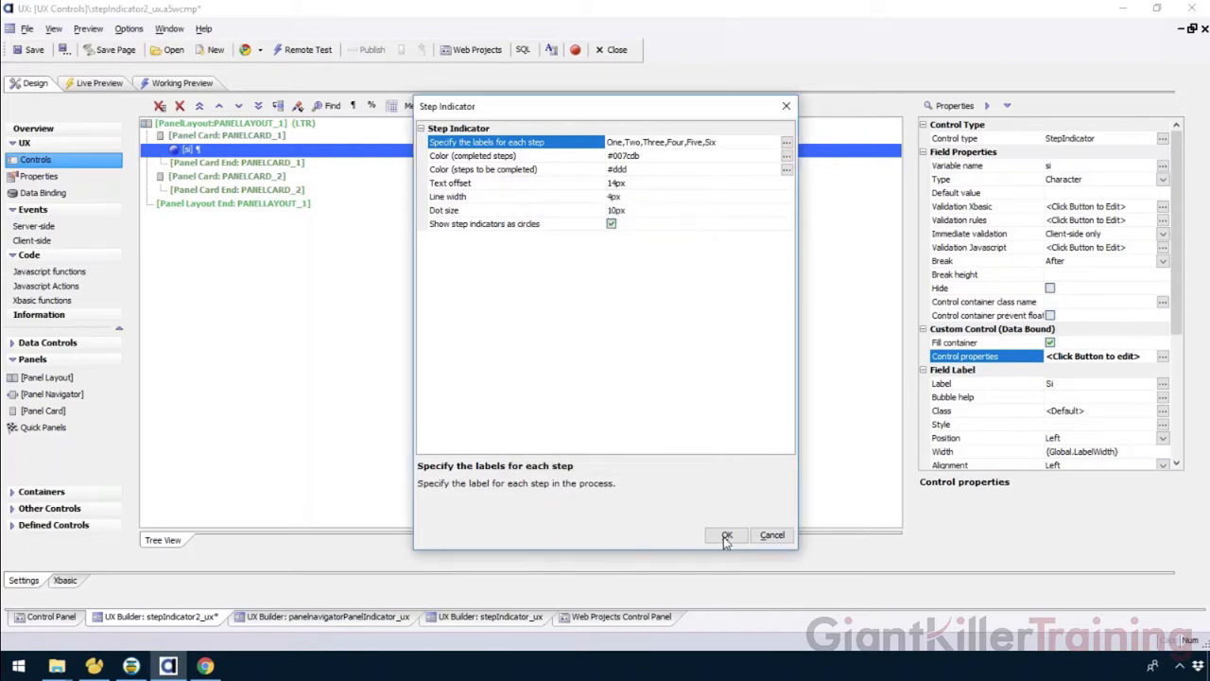
click(726, 535)
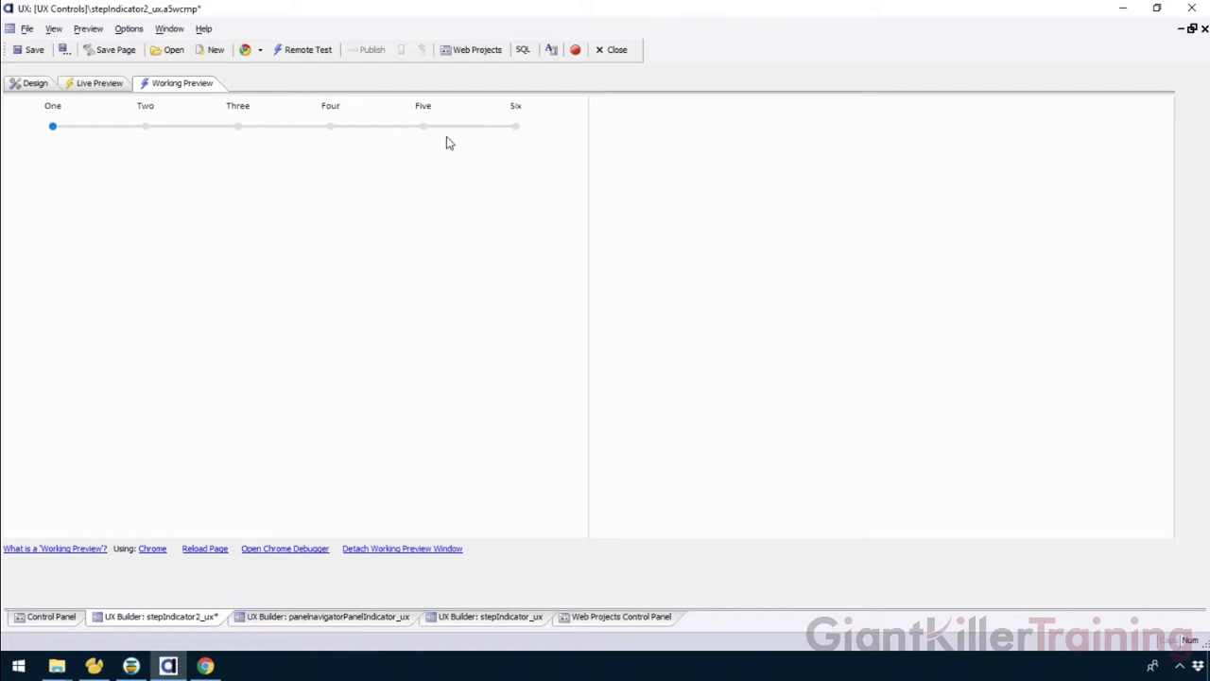
Set the step indicator's dot size to 20px and open the working preview.
click(35, 84)
click(1040, 360)
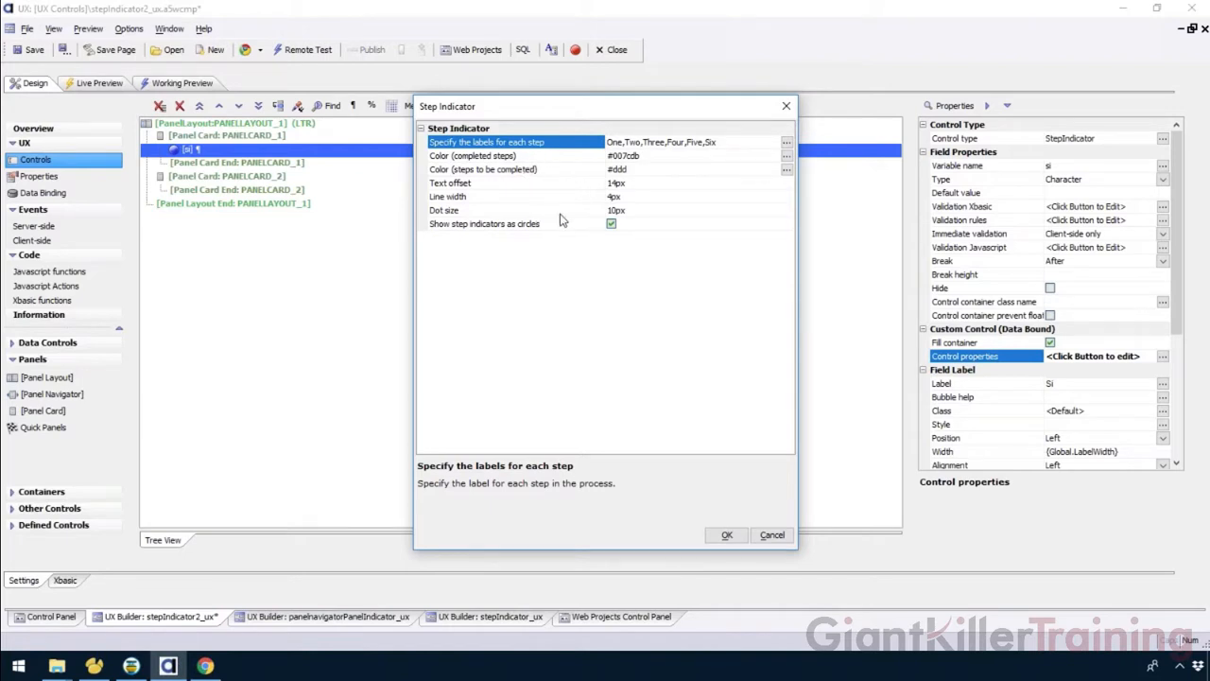
click(498, 211)
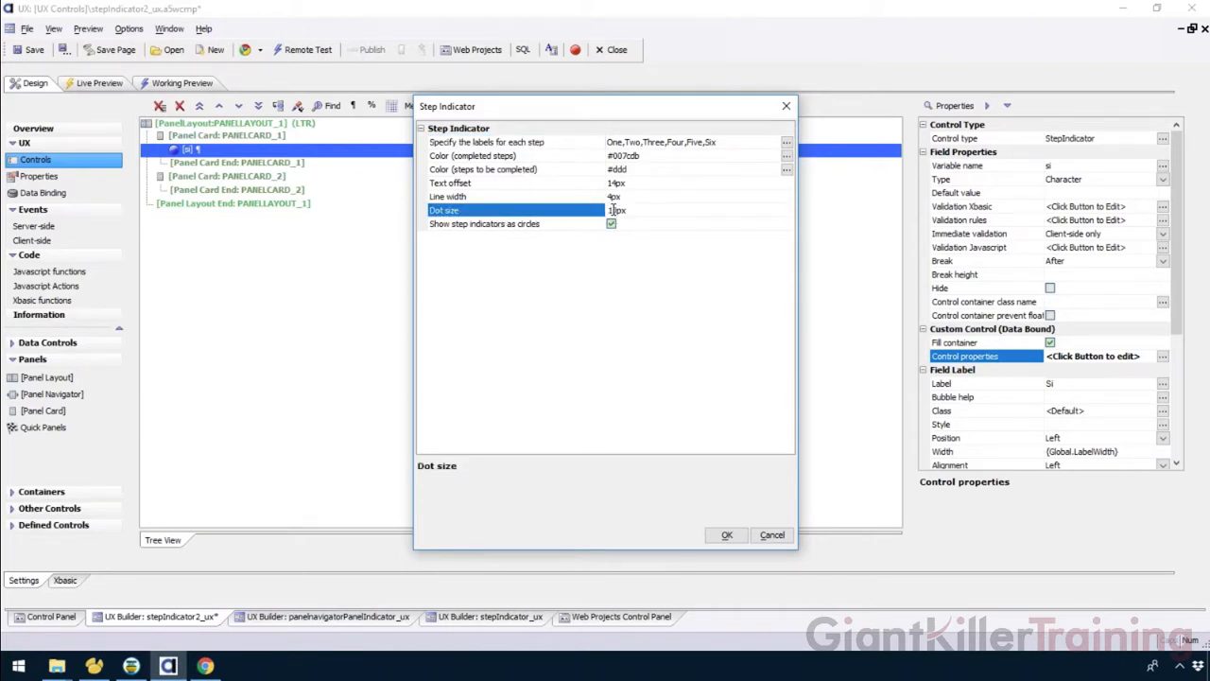
click(723, 535)
click(170, 83)
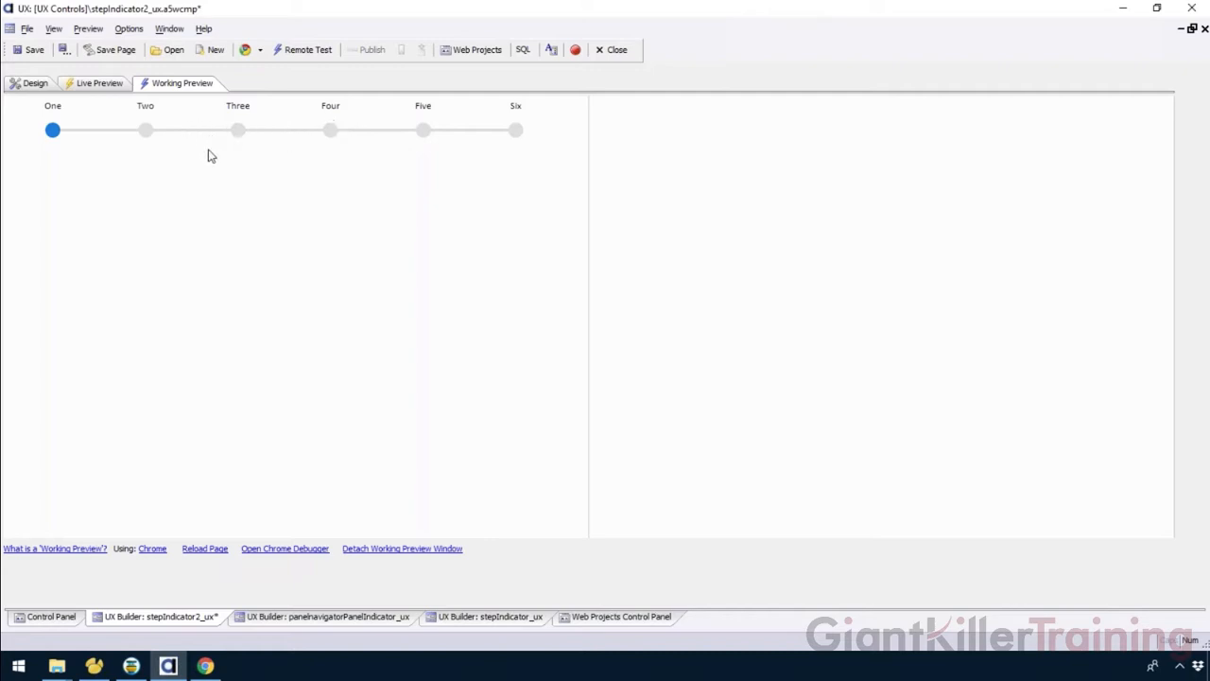
click(26, 86)
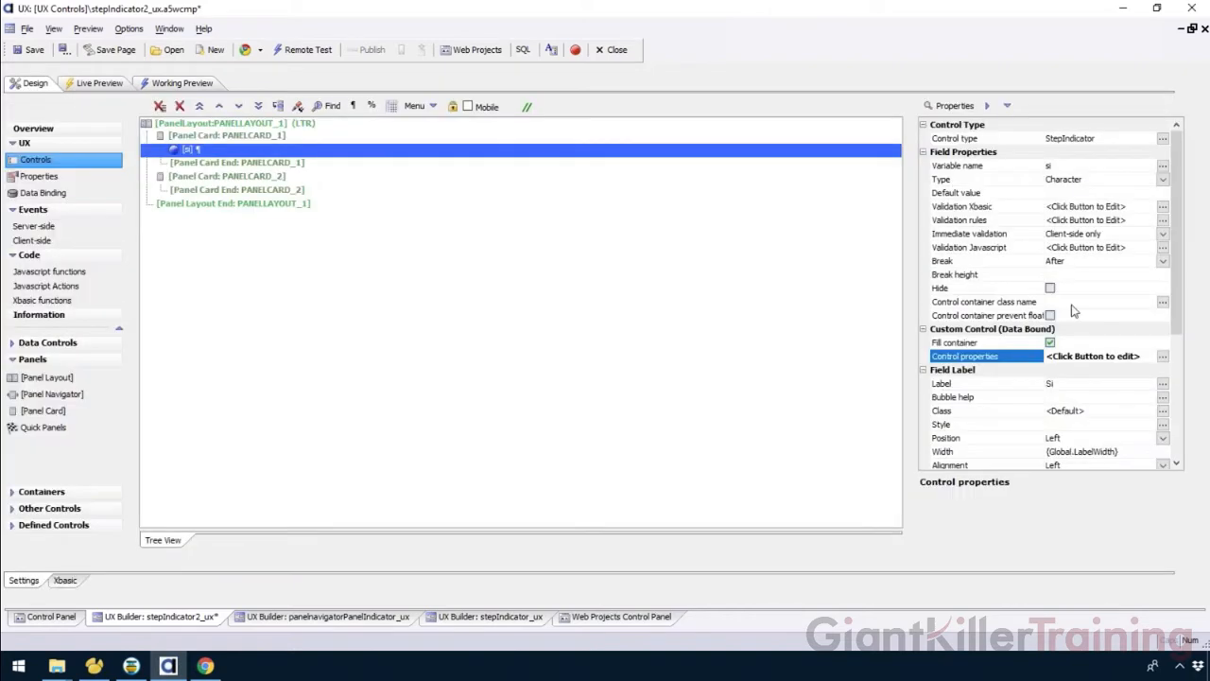
click(1059, 356)
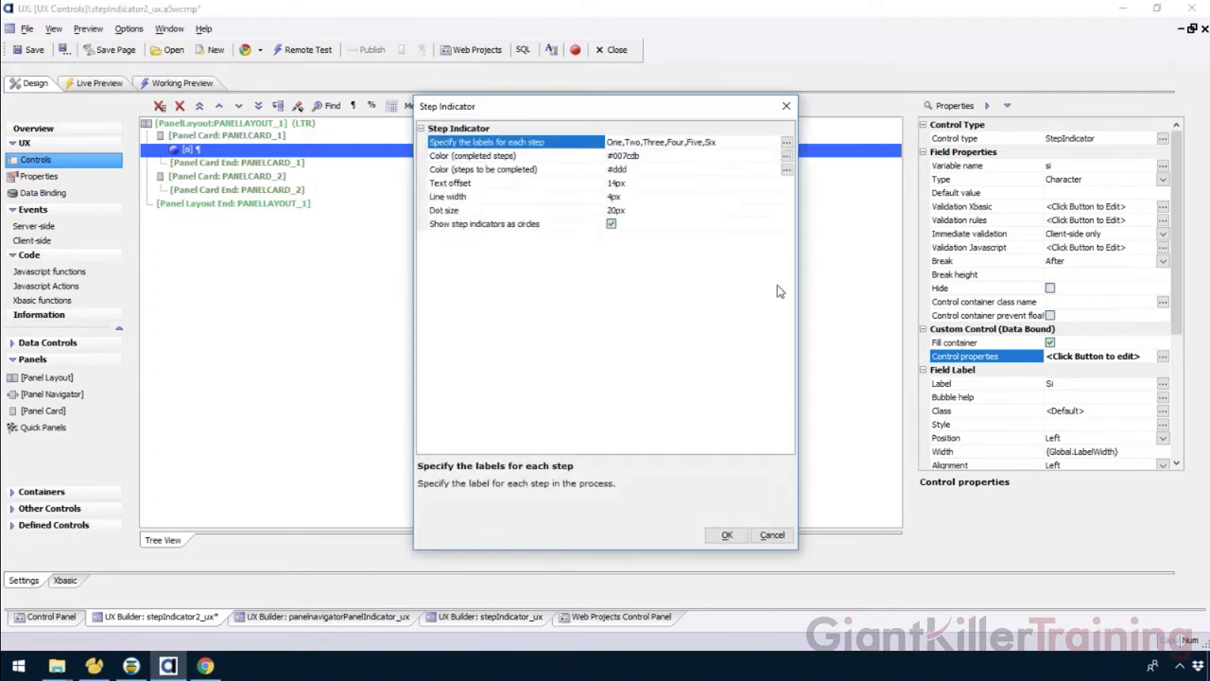
click(558, 227)
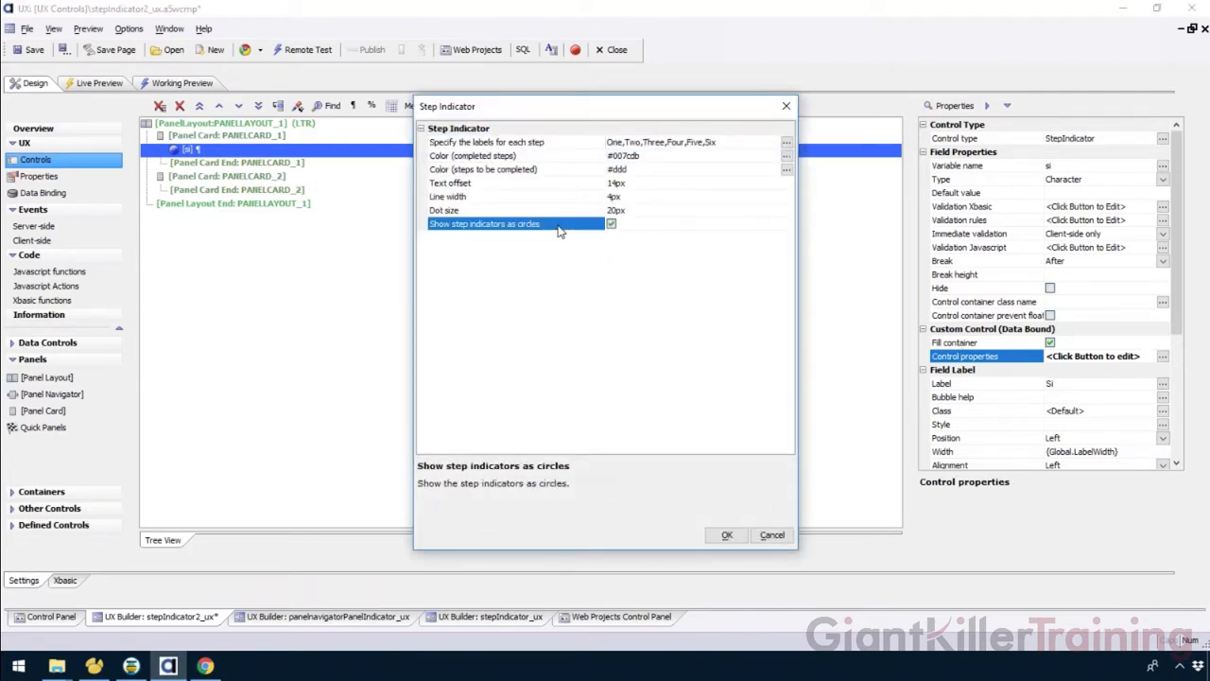
click(611, 225)
click(611, 225)
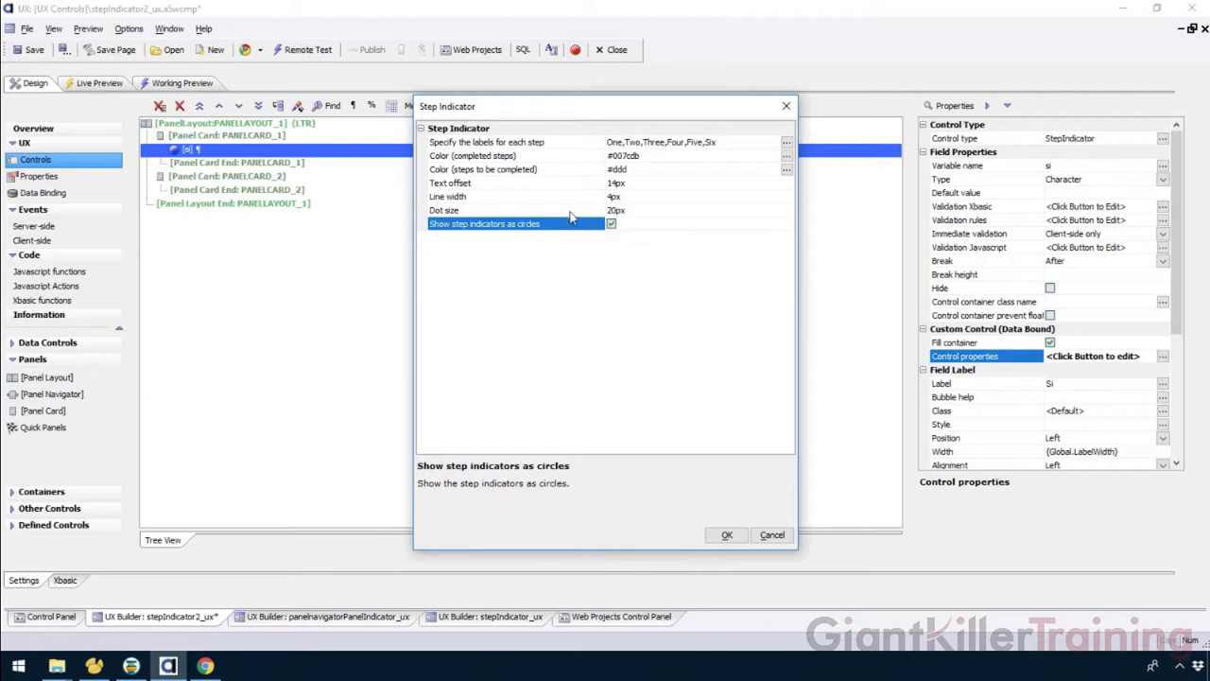
click(534, 158)
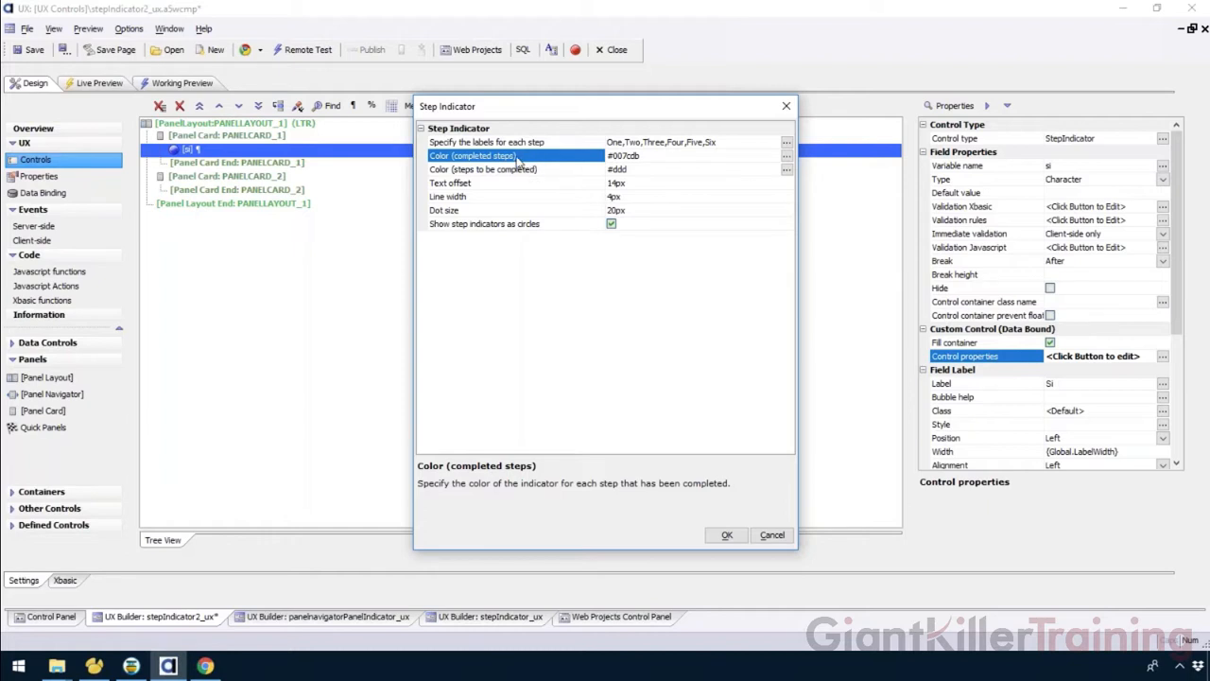
click(787, 156)
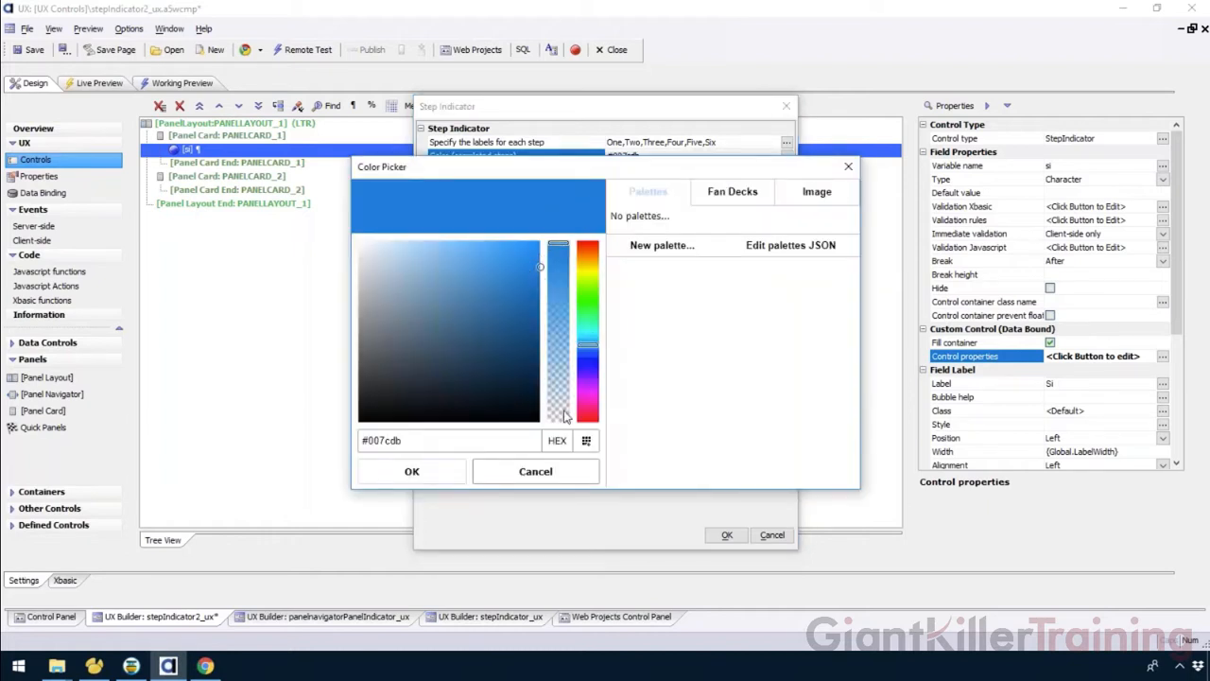
click(550, 471)
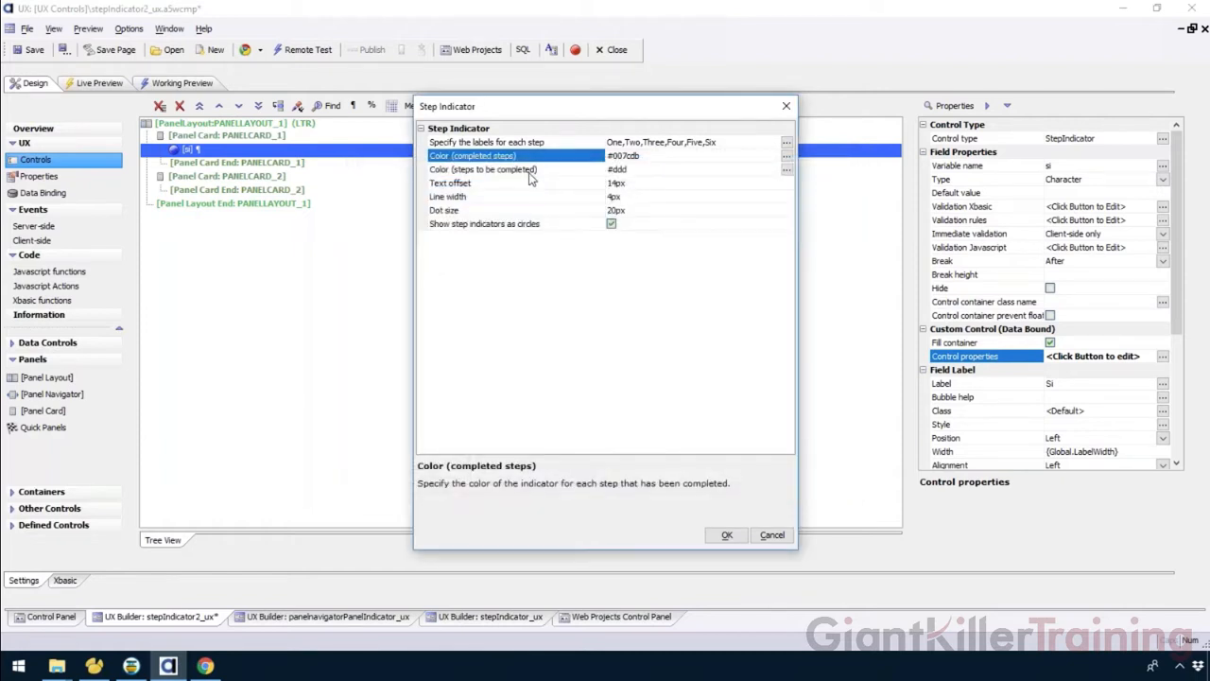
click(772, 536)
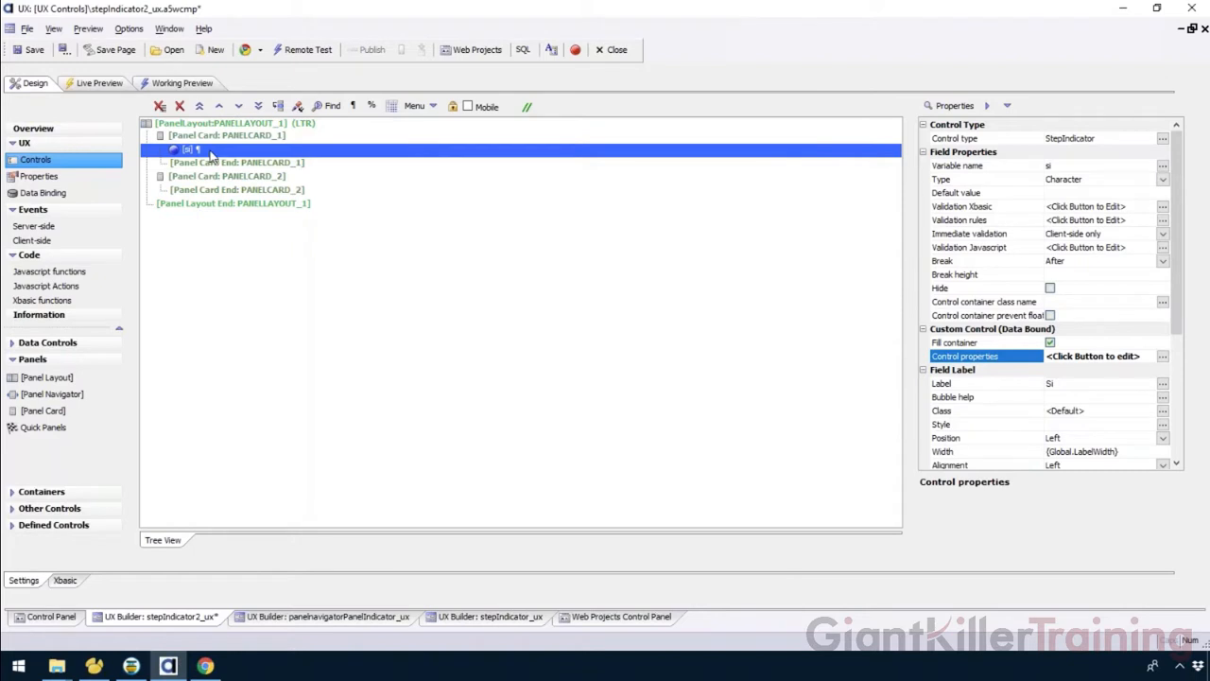
Set the step indicator's default value to 3 and check it in the working preview.
click(988, 197)
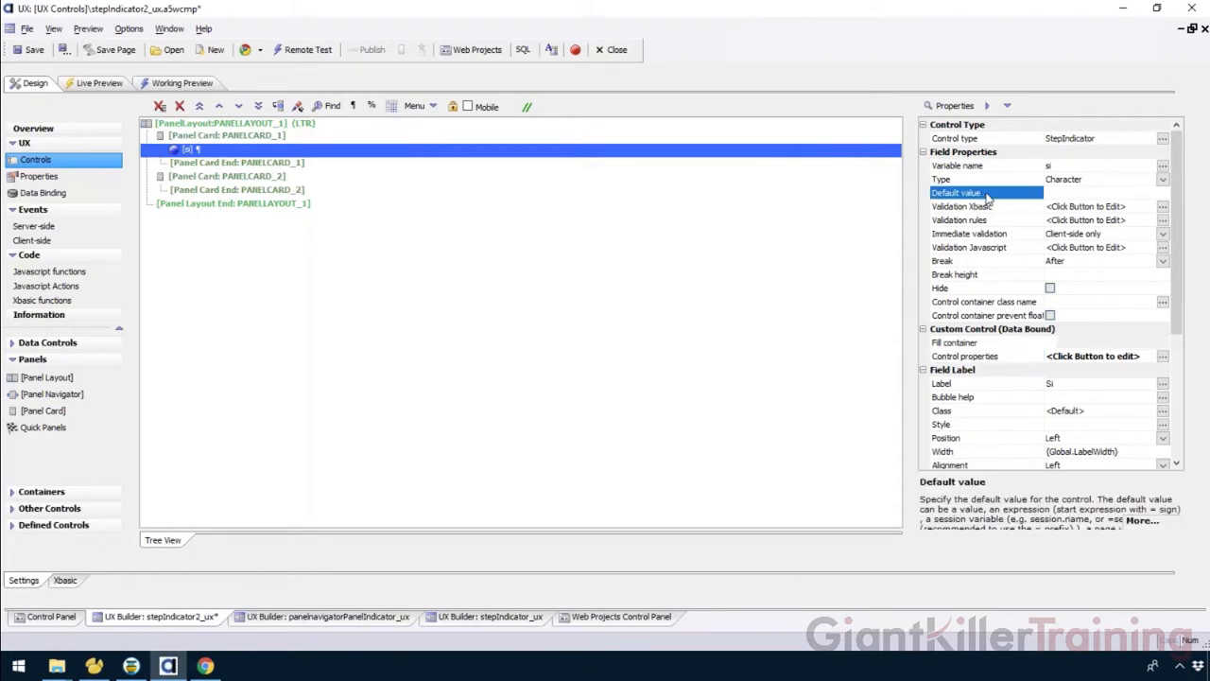
click(182, 83)
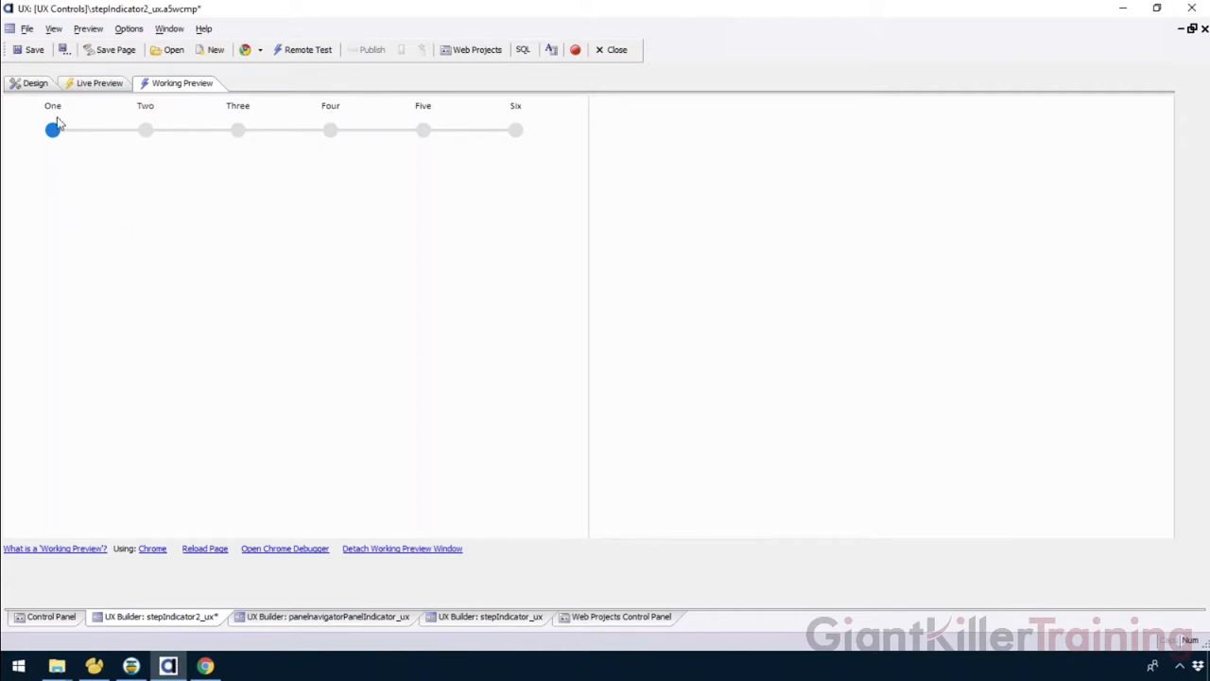
click(29, 85)
click(1068, 194)
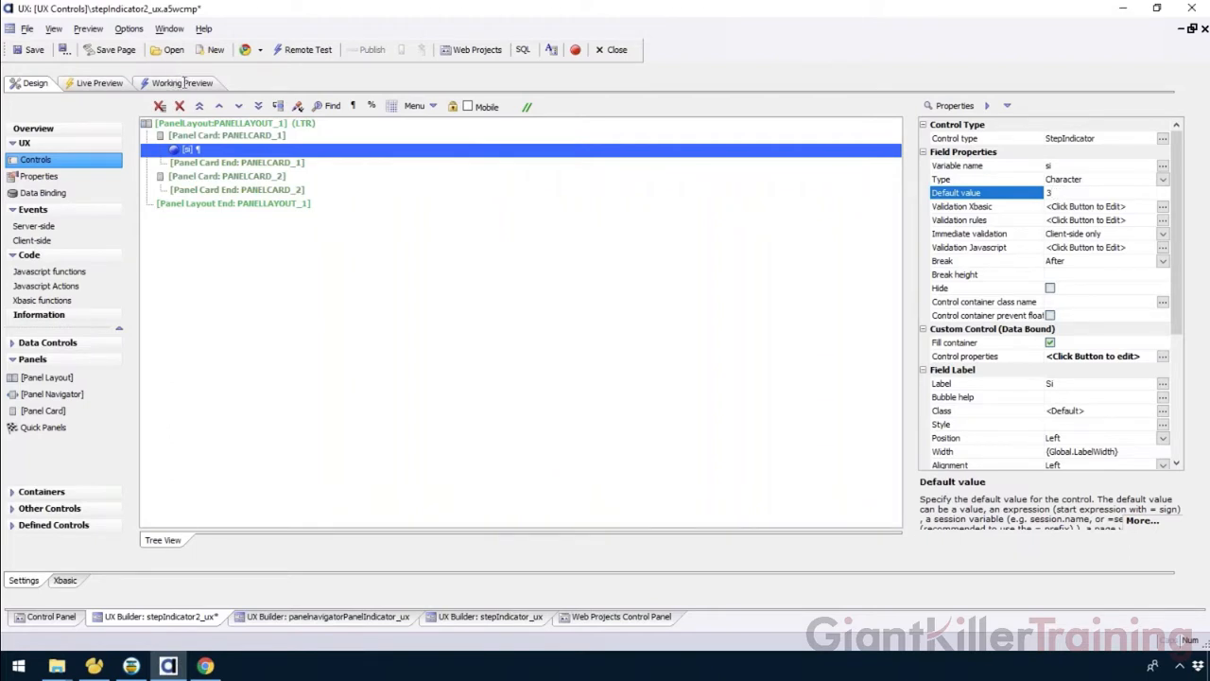
click(183, 84)
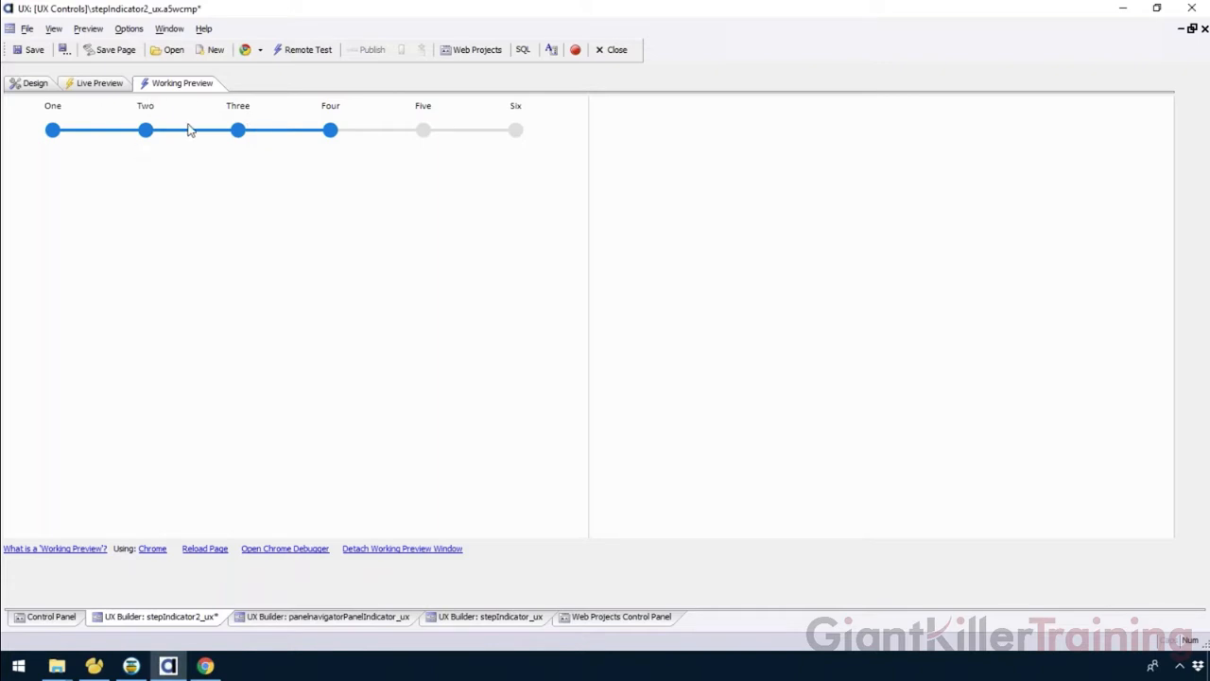
Change the step indicator's default value to 2 and check it in the working preview.
click(34, 84)
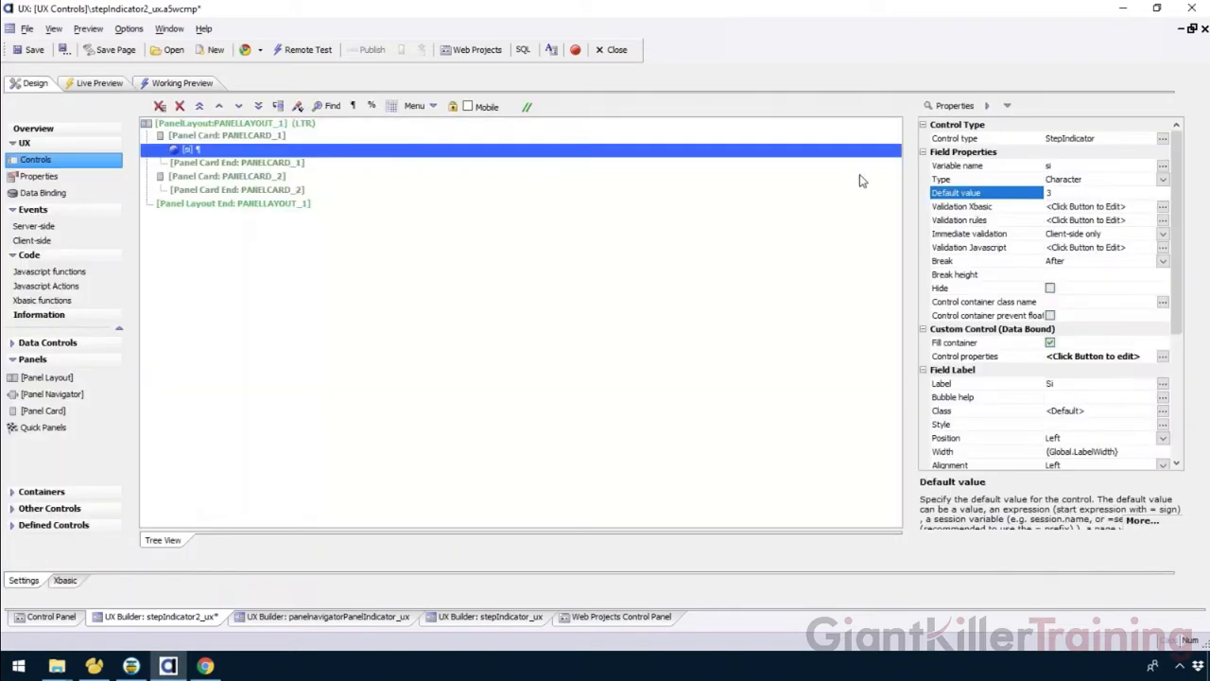
double_click(1050, 192)
click(182, 83)
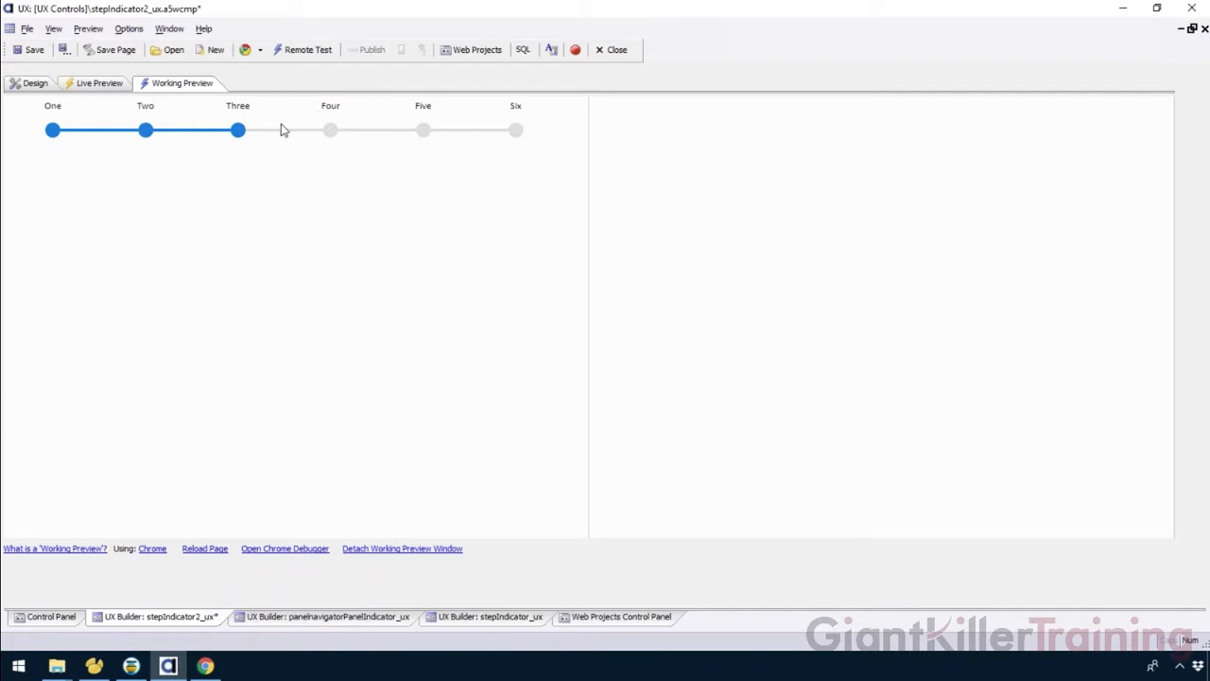
Add a panel header to the first panel card.
click(30, 86)
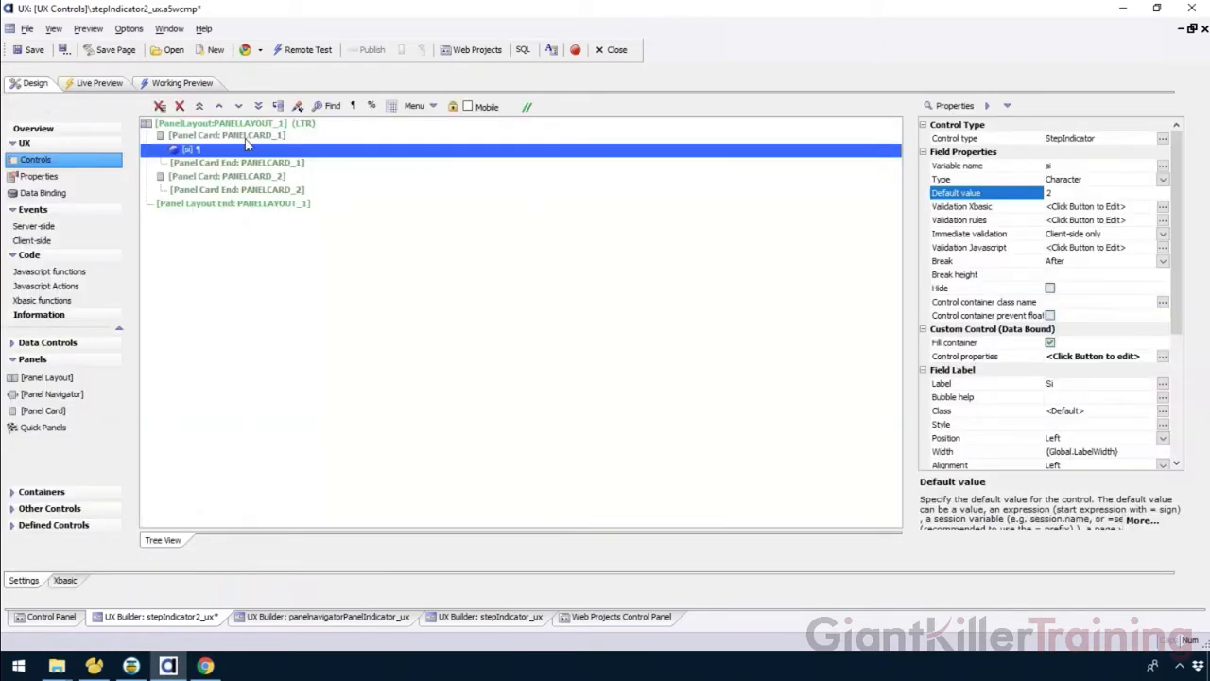
click(234, 136)
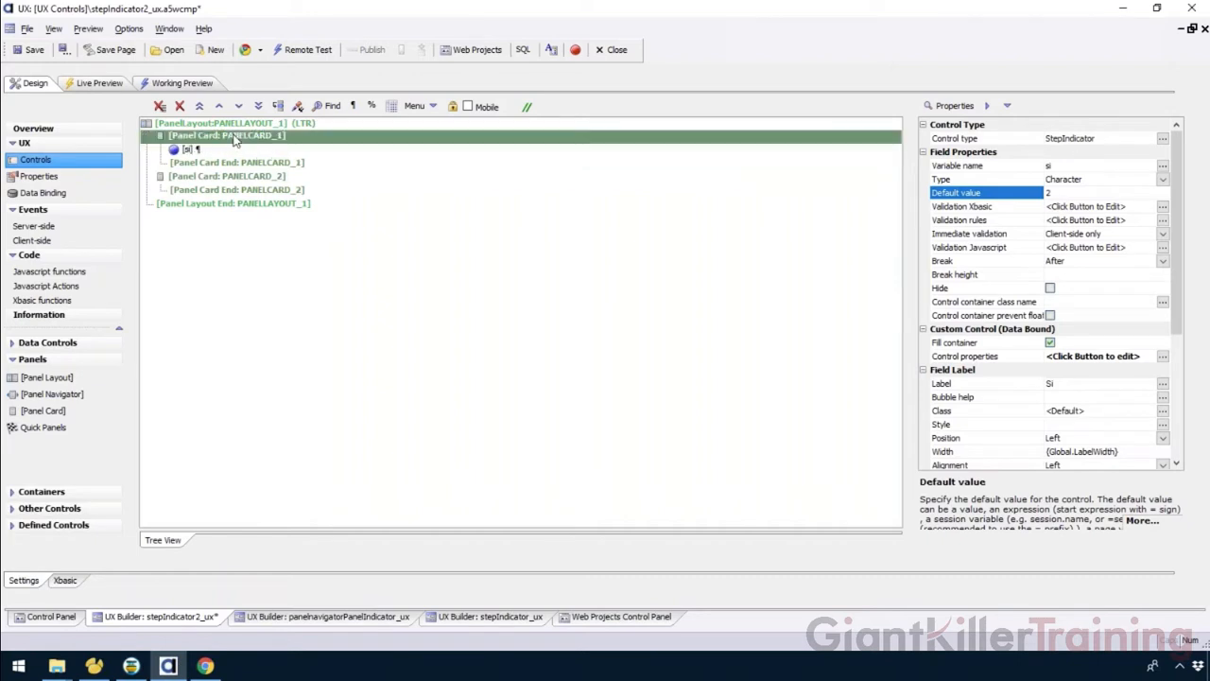
right_click(236, 136)
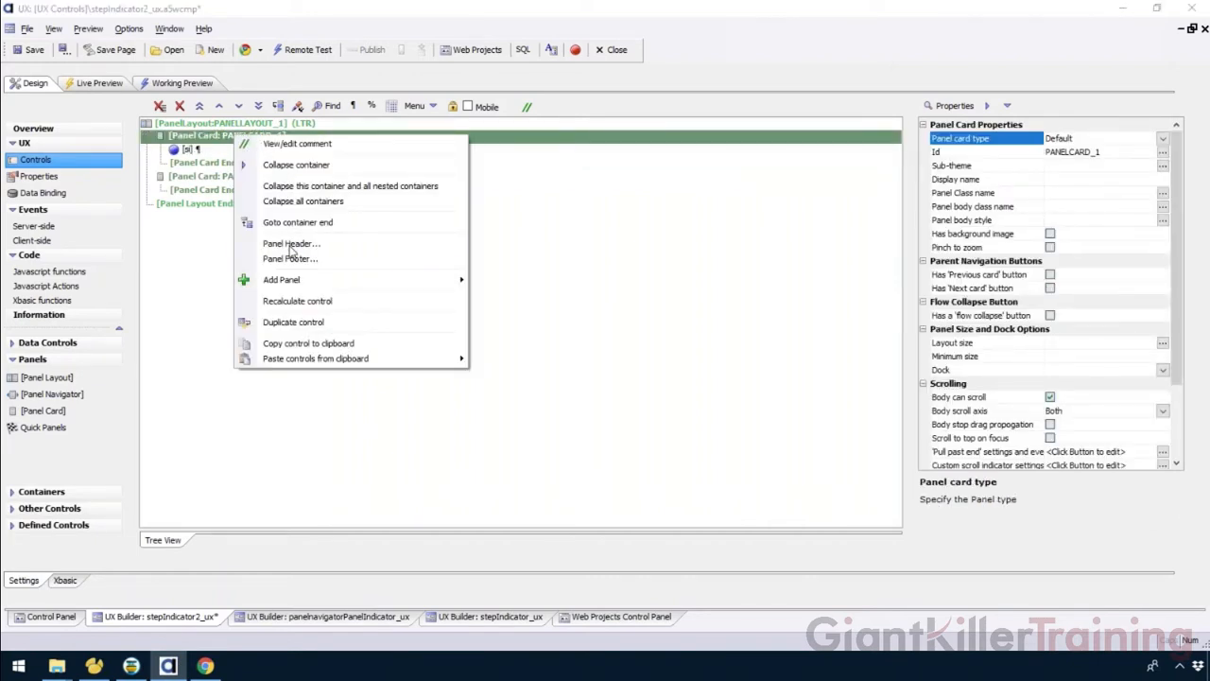
click(292, 243)
click(616, 378)
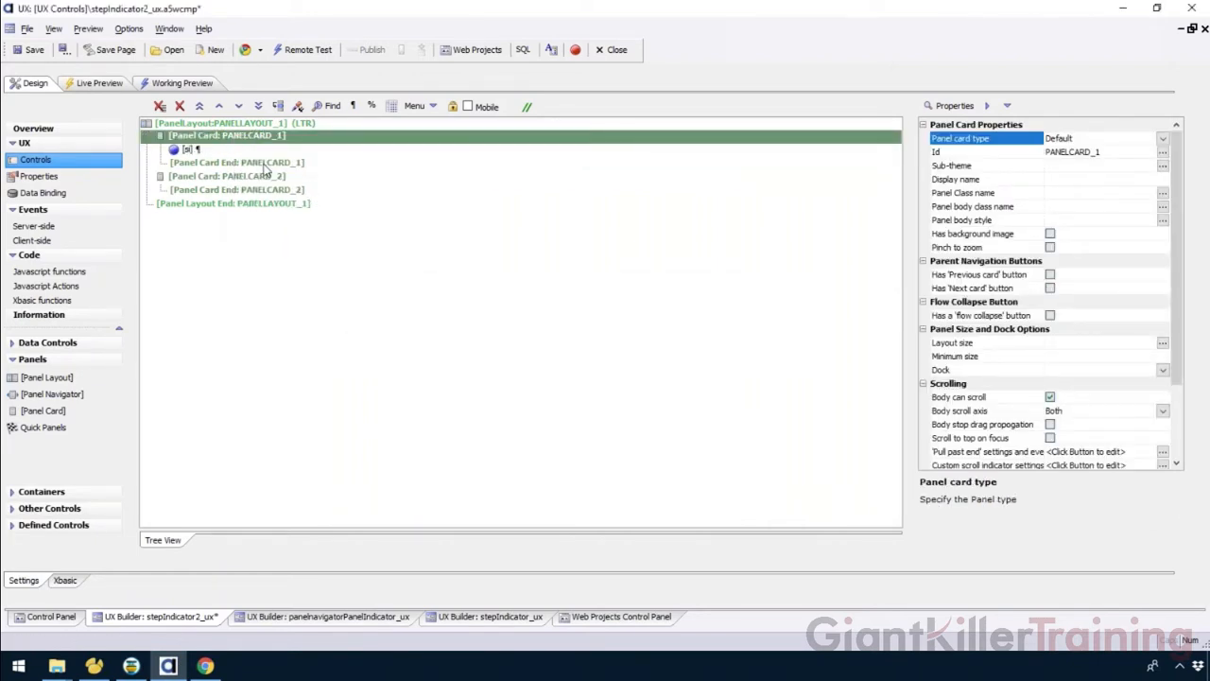
click(223, 152)
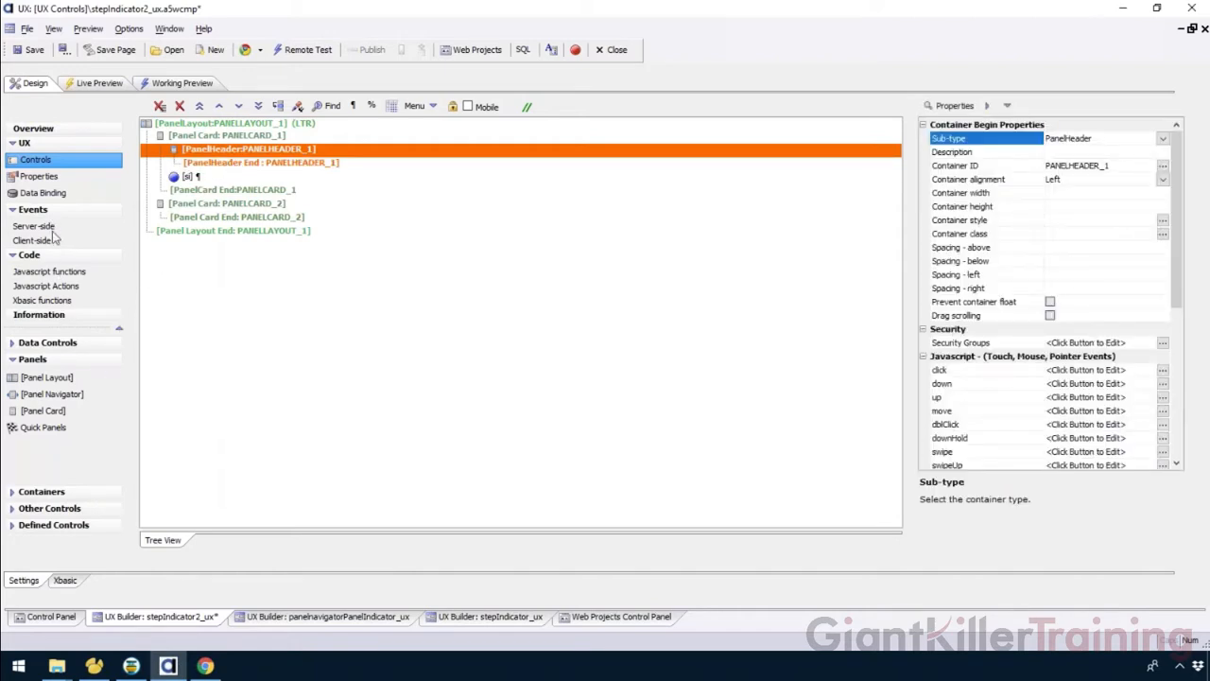
Insert a DropdownBox named stepstatus into the panel header and remove the break after it.
click(61, 346)
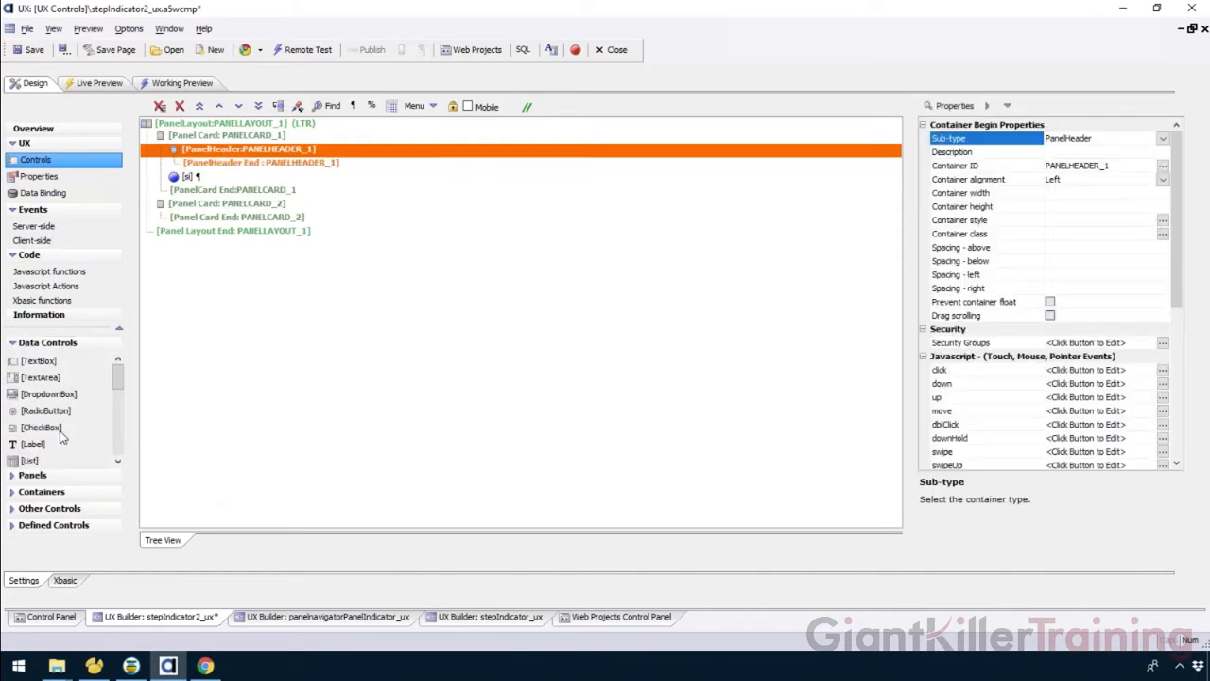
double_click(80, 395)
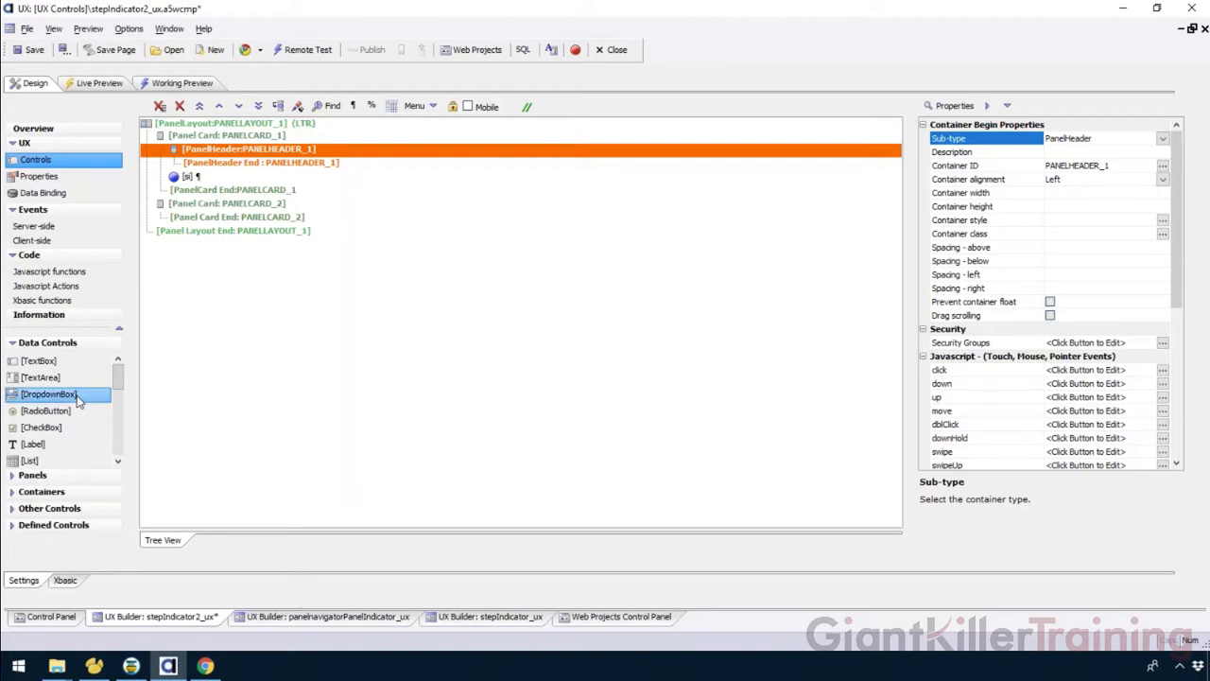
text(stepstatus)
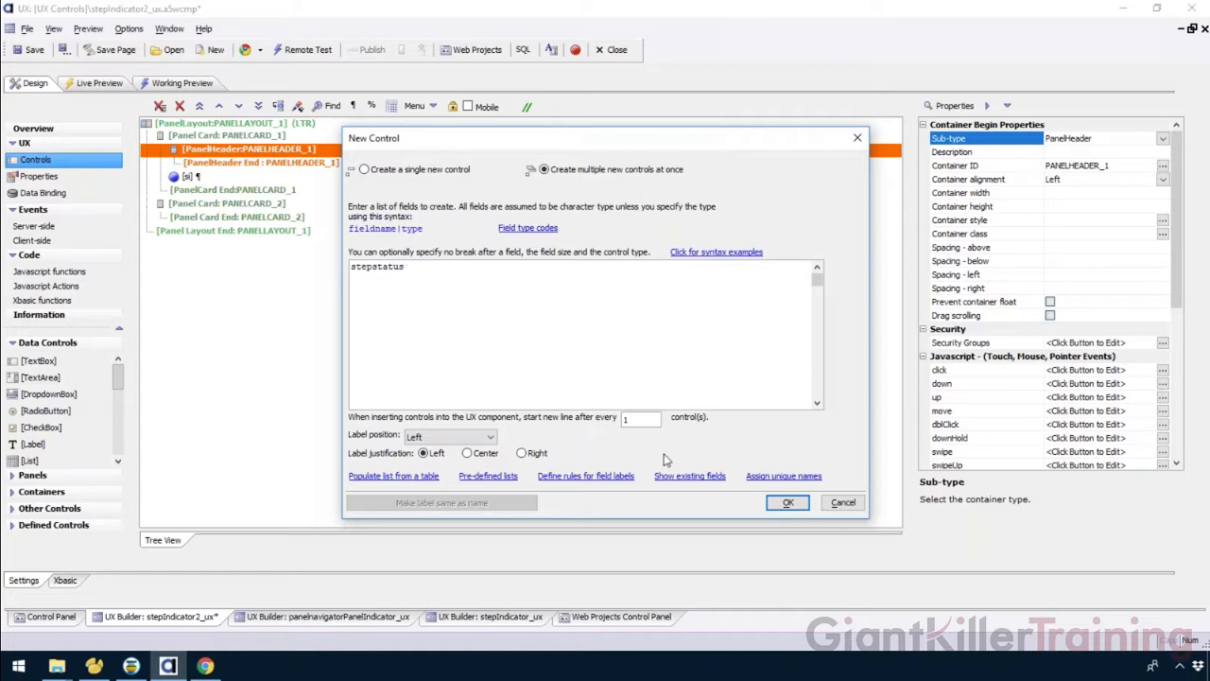
click(794, 504)
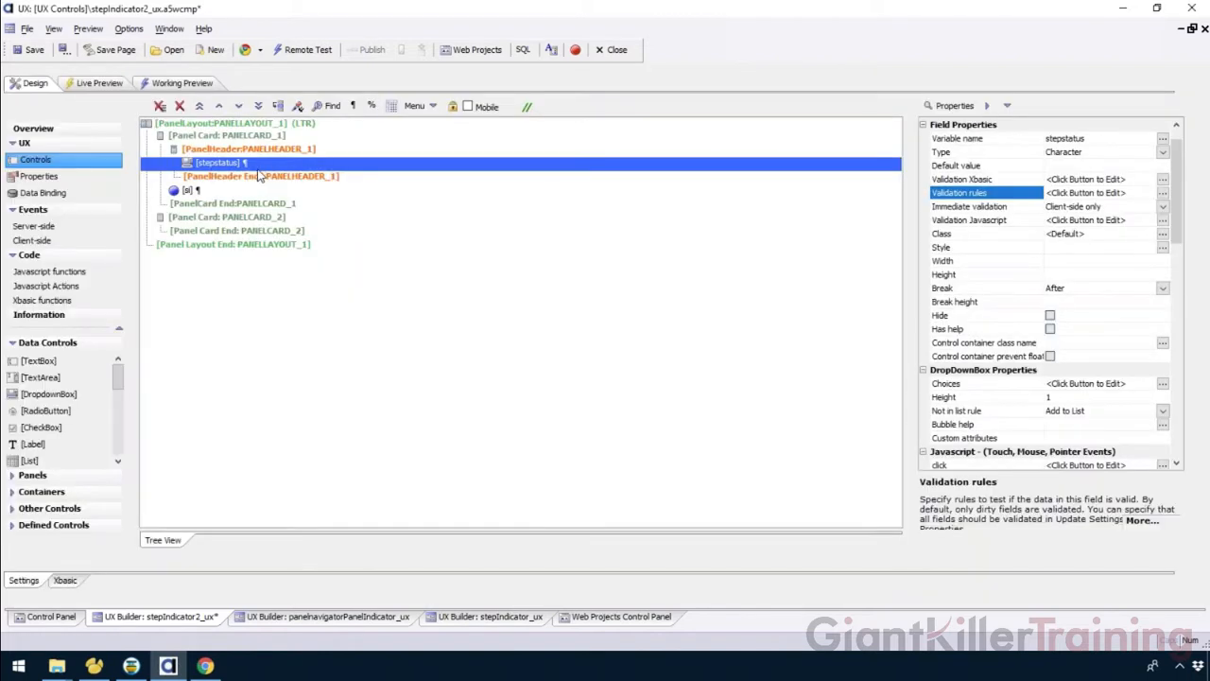
click(352, 105)
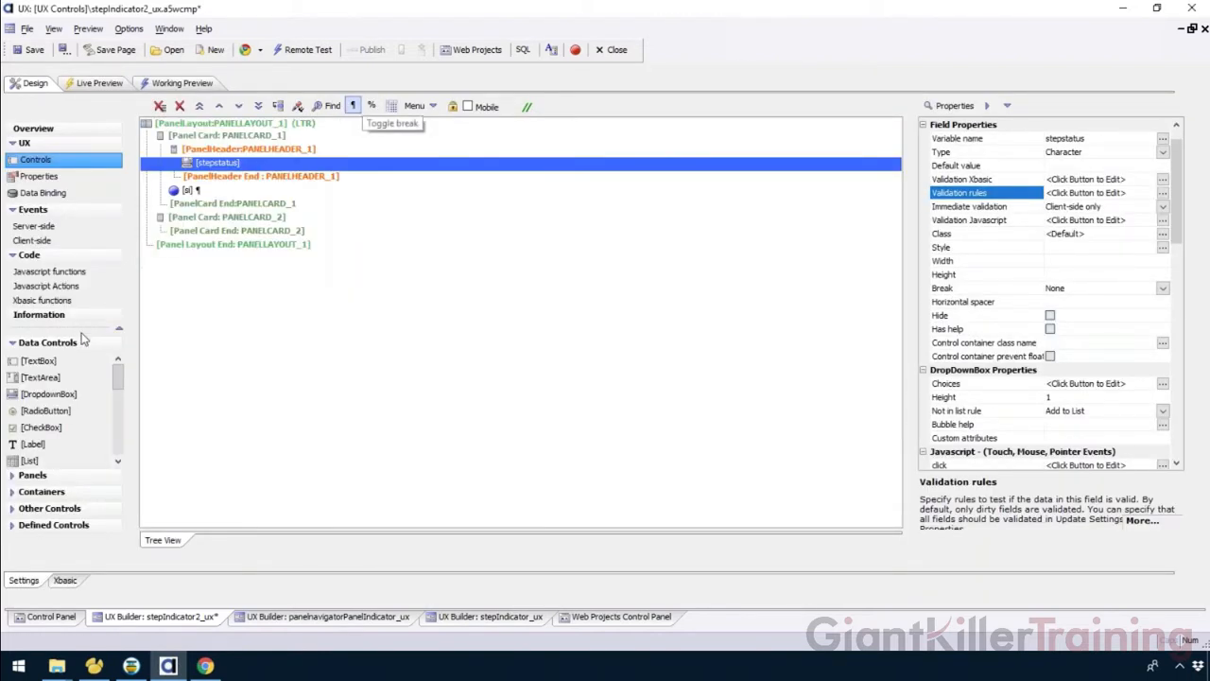
click(58, 508)
click(53, 444)
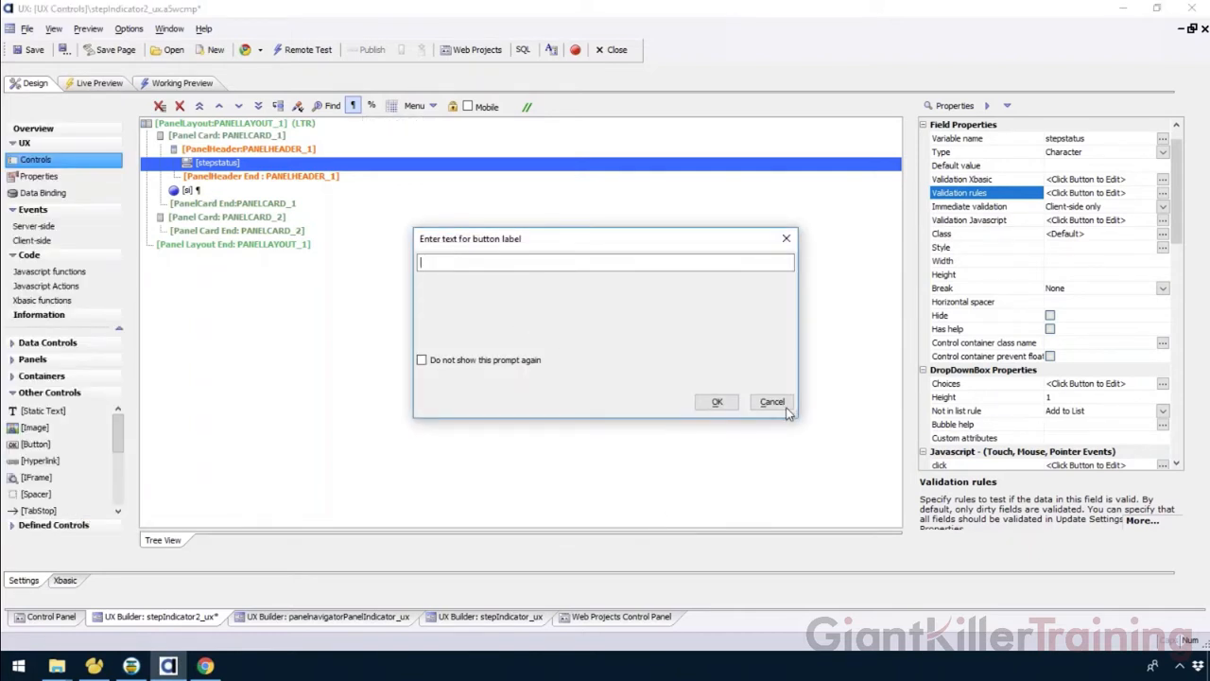
click(772, 402)
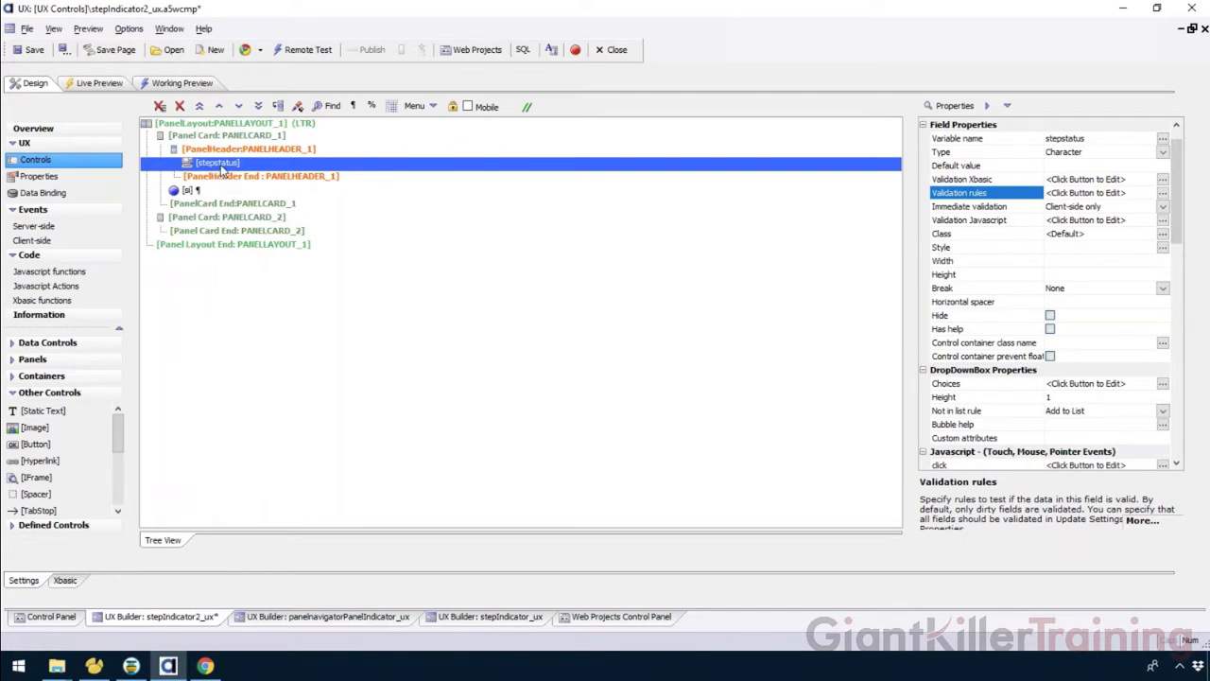
Define the stepstatus dropdown's static choices as Step 1|0, Step 2|1, Step 3|2, Step 4|3 and Step 5|4.
double_click(998, 384)
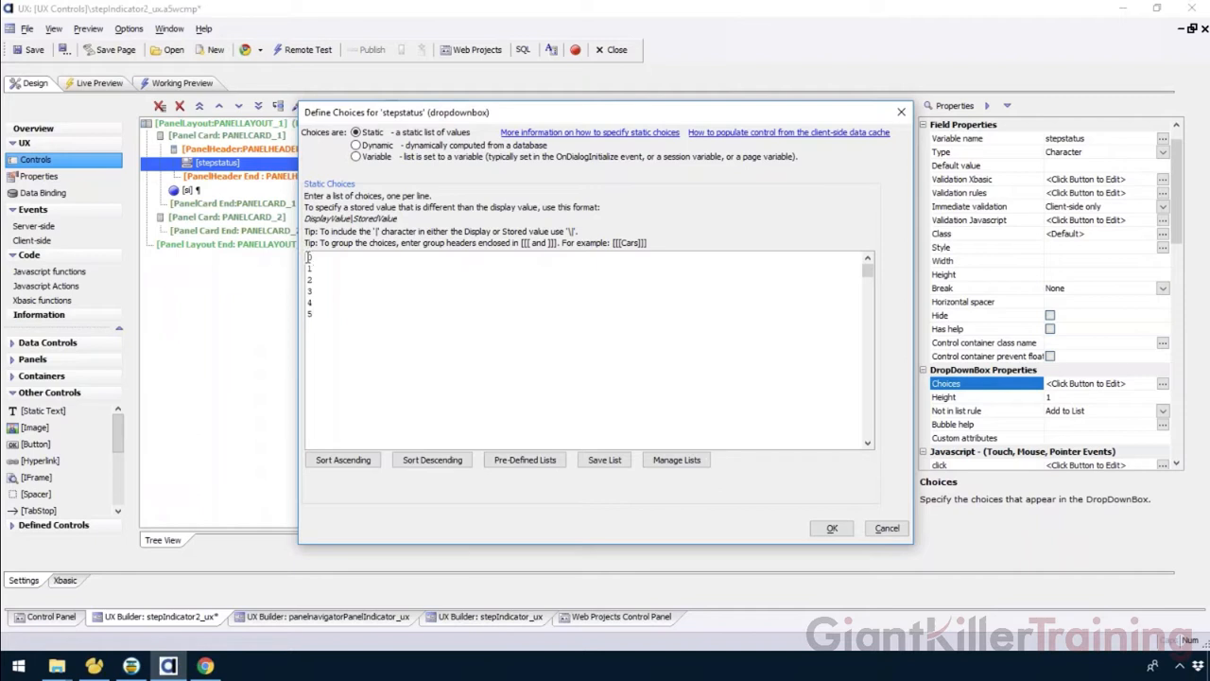
text(Step 1|0)
drag(339, 256, 295, 256)
key(ctrl+c)
click(308, 270)
key(ctrl+v)
click(307, 282)
key(ctrl+v)
click(307, 294)
key(ctrl+v)
click(307, 304)
key(ctrl+v)
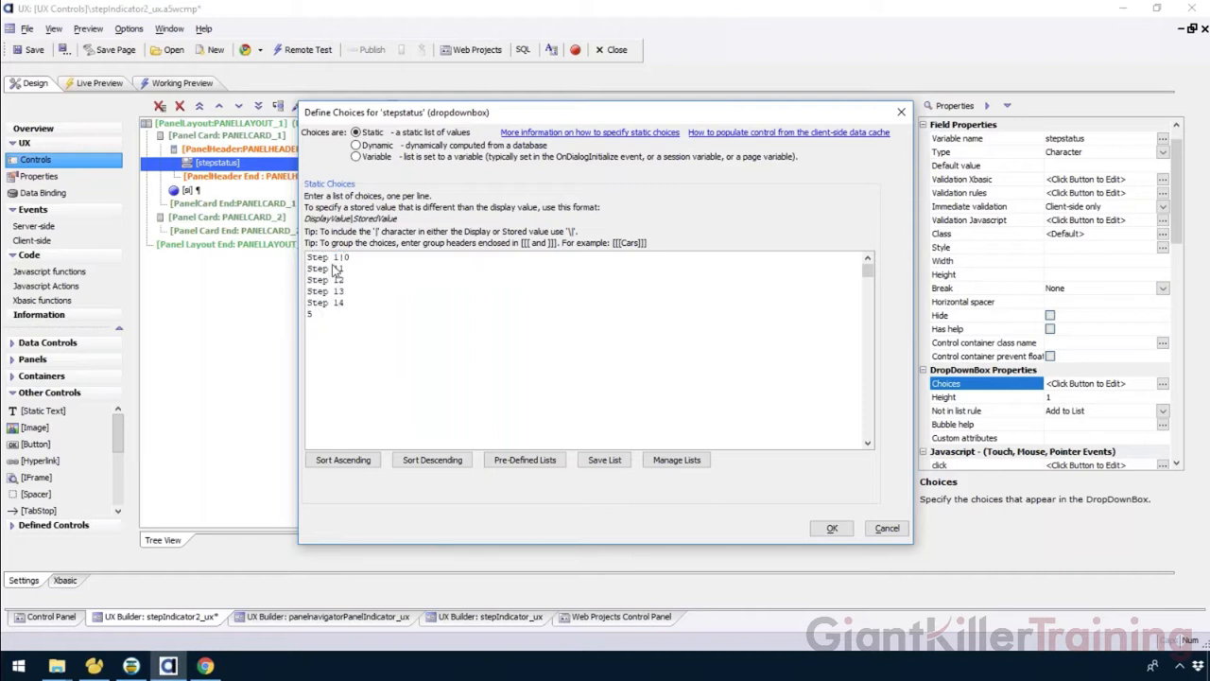
click(307, 316)
key(ctrl+v)
drag(333, 269, 338, 281)
text(2)
text(4)
drag(362, 315, 293, 311)
key(Delete)
click(832, 528)
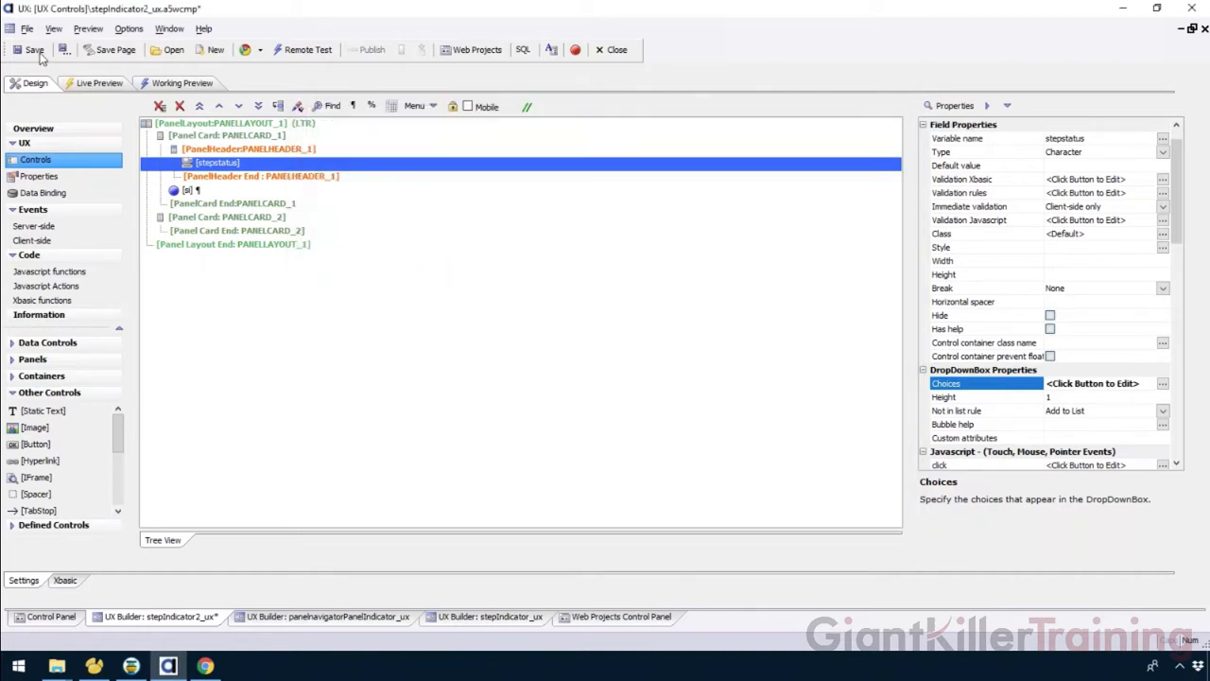
Preview the component and try selecting different steps in the stepstatus dropdown.
click(185, 83)
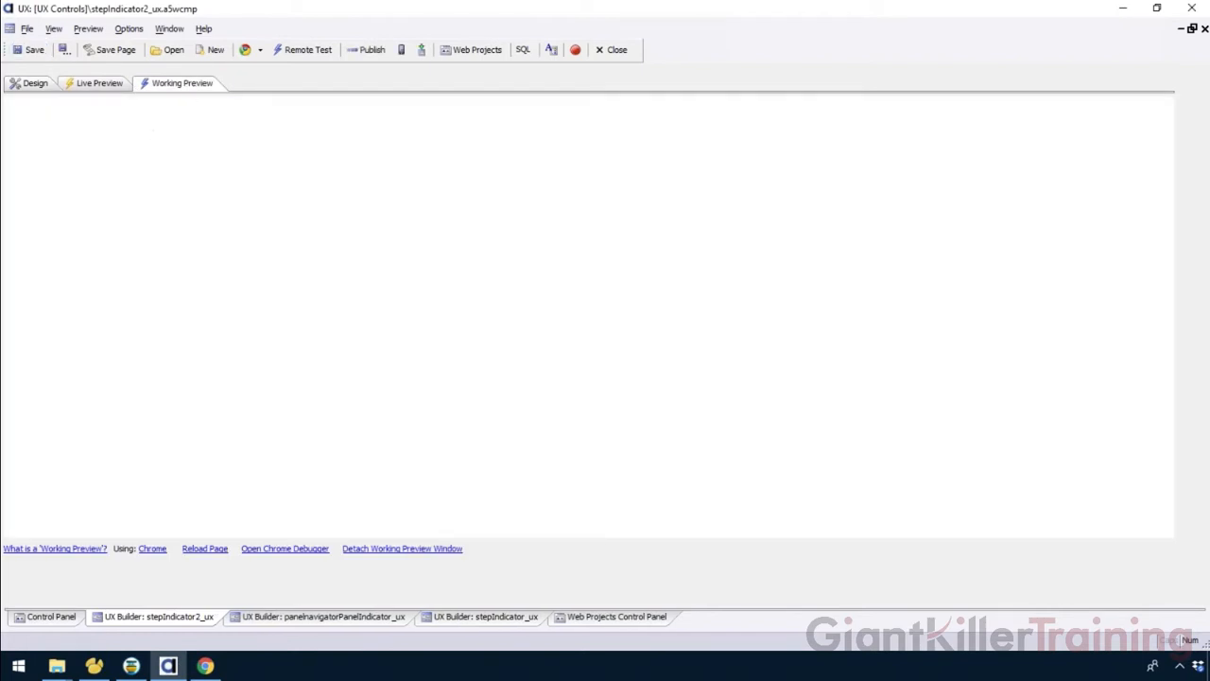
click(119, 114)
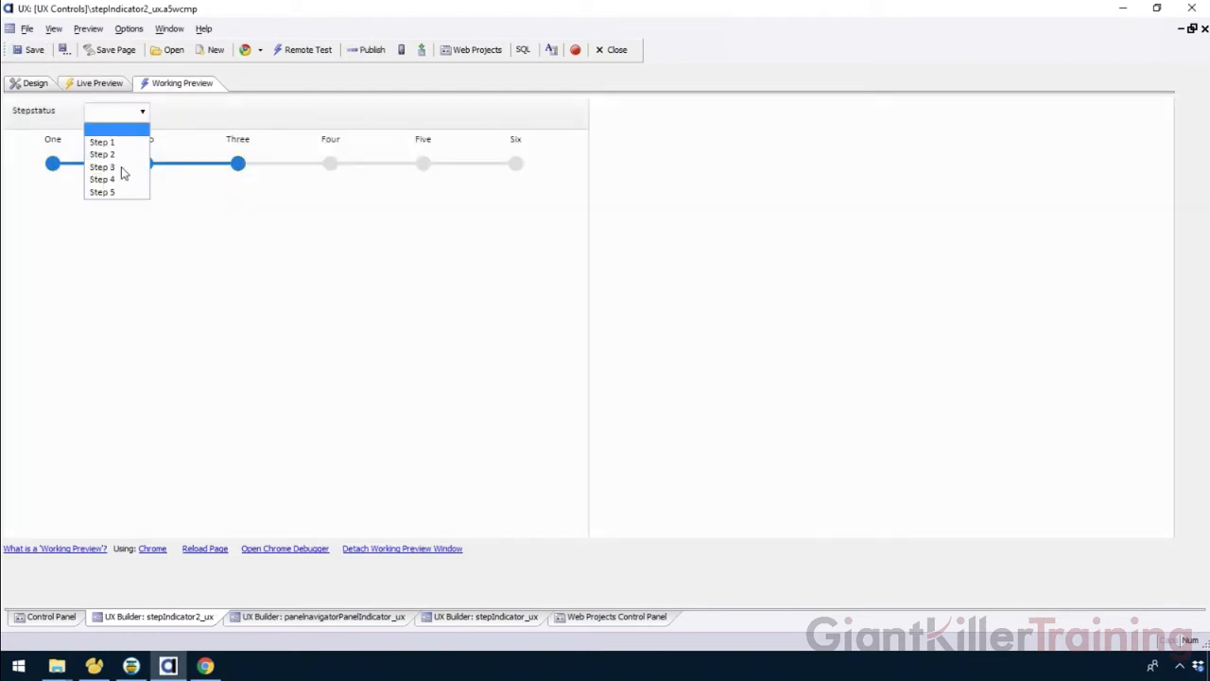
click(119, 143)
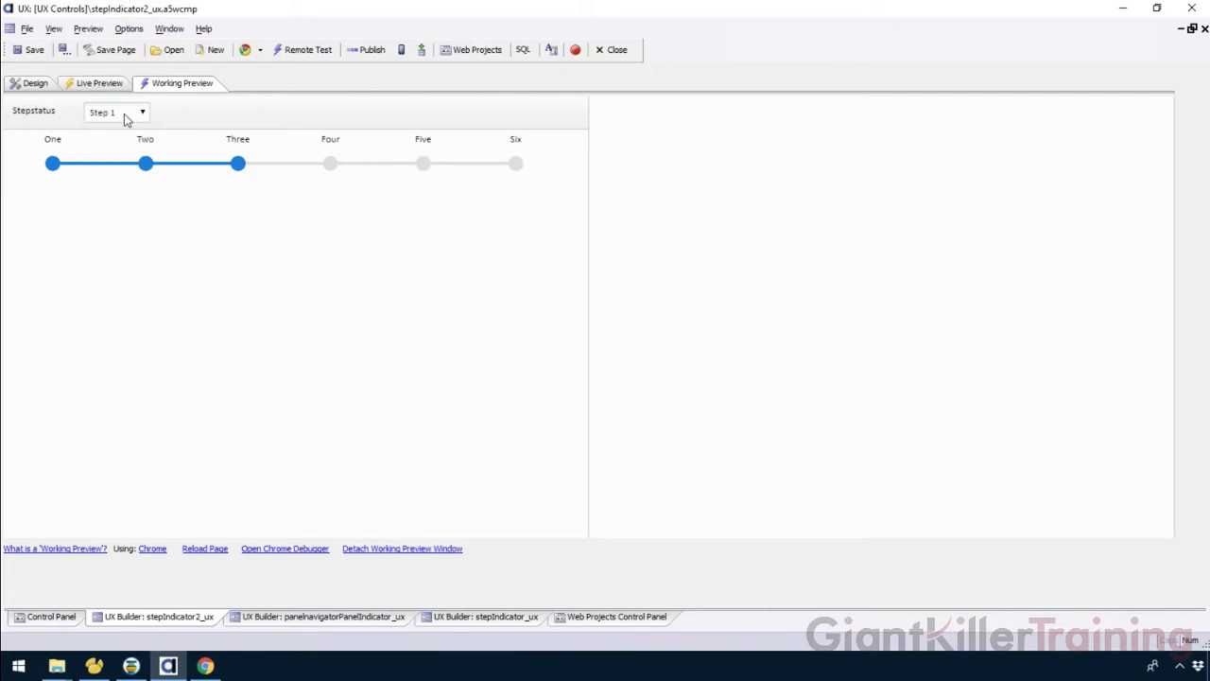
click(126, 114)
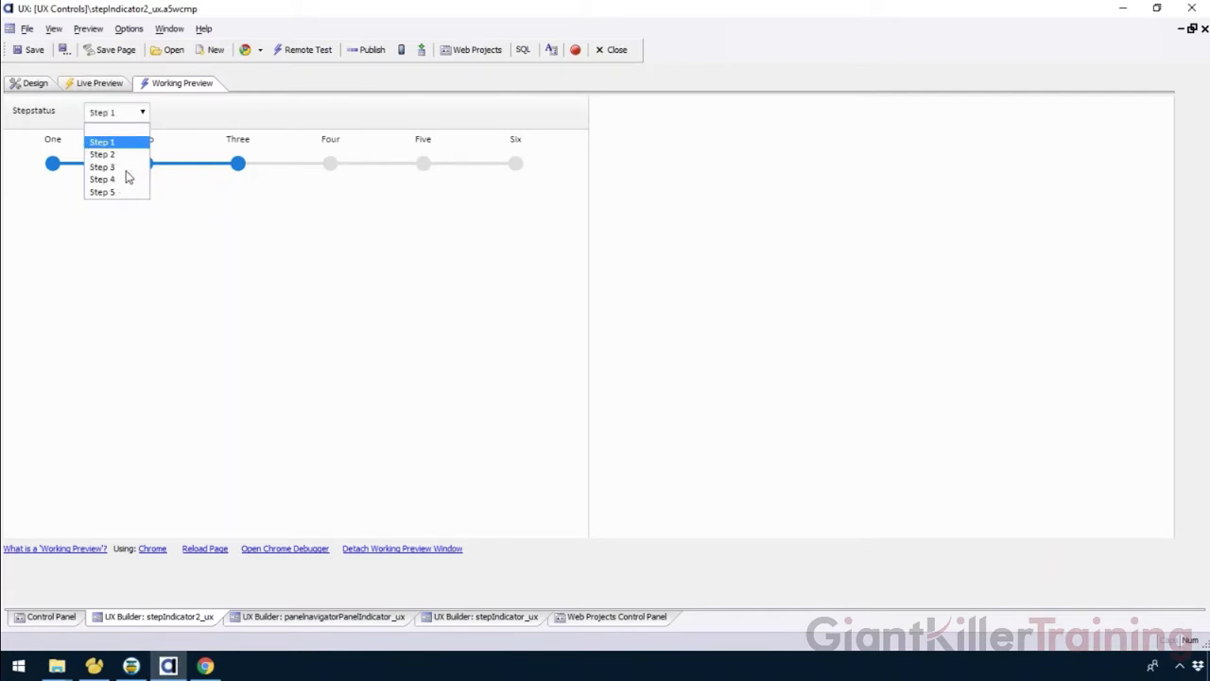
click(128, 167)
click(115, 114)
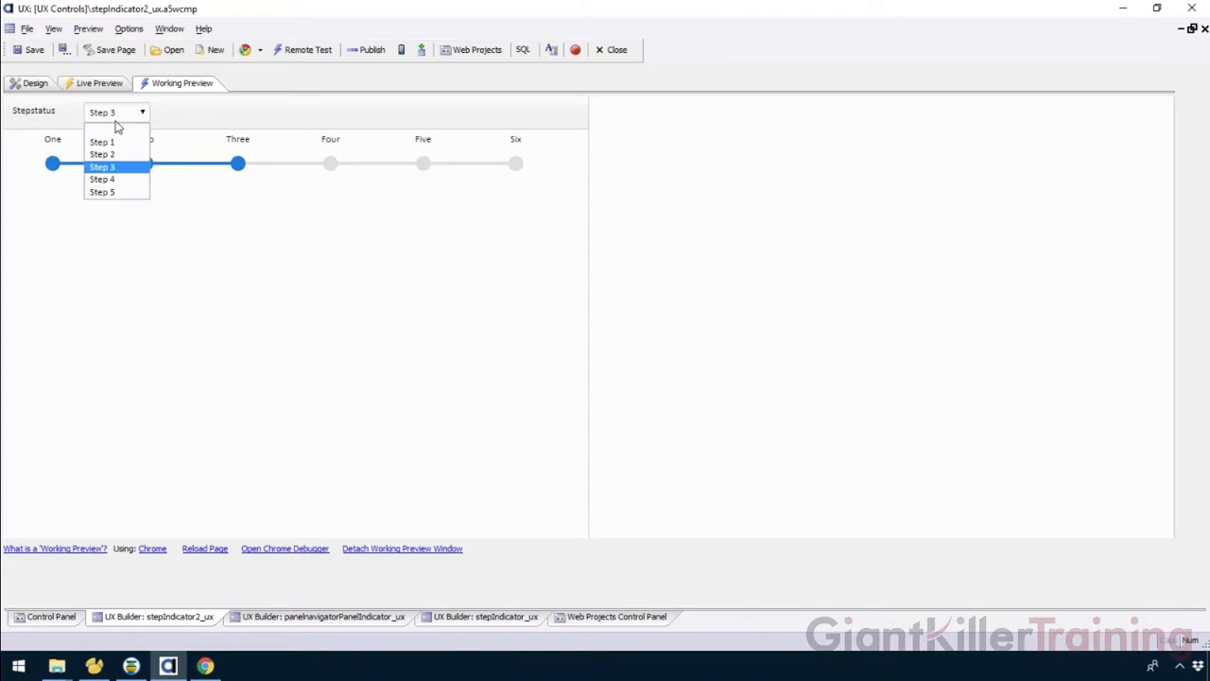
click(119, 144)
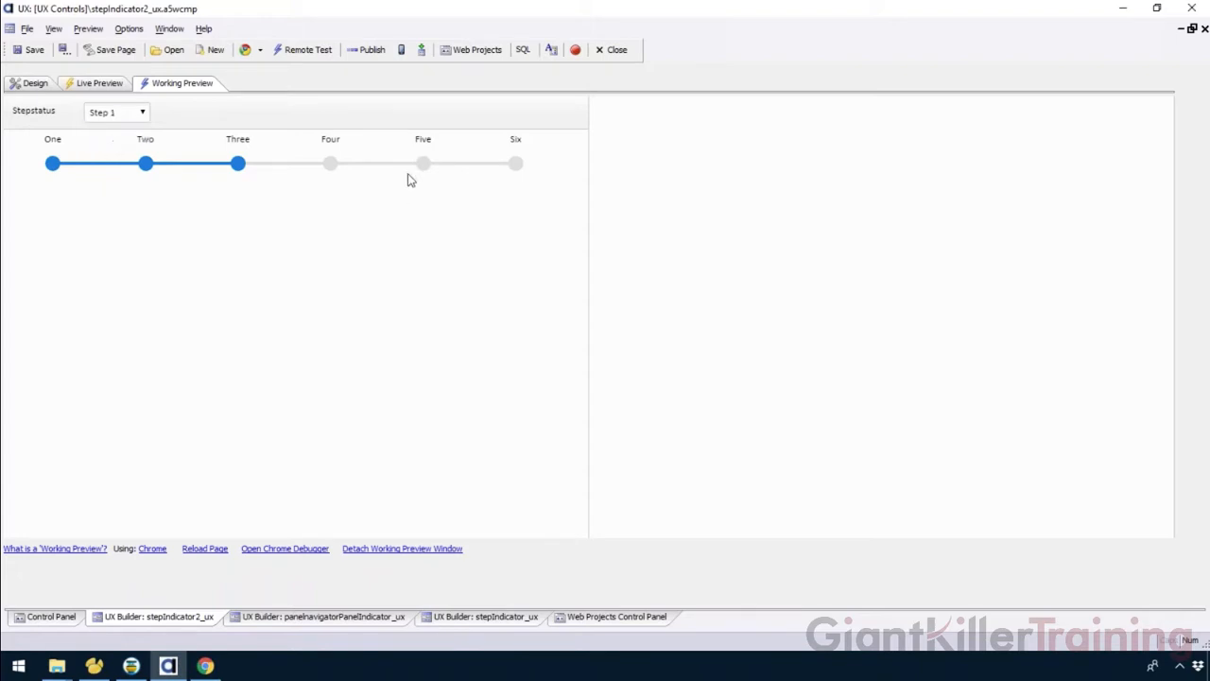
click(123, 115)
click(212, 126)
click(34, 84)
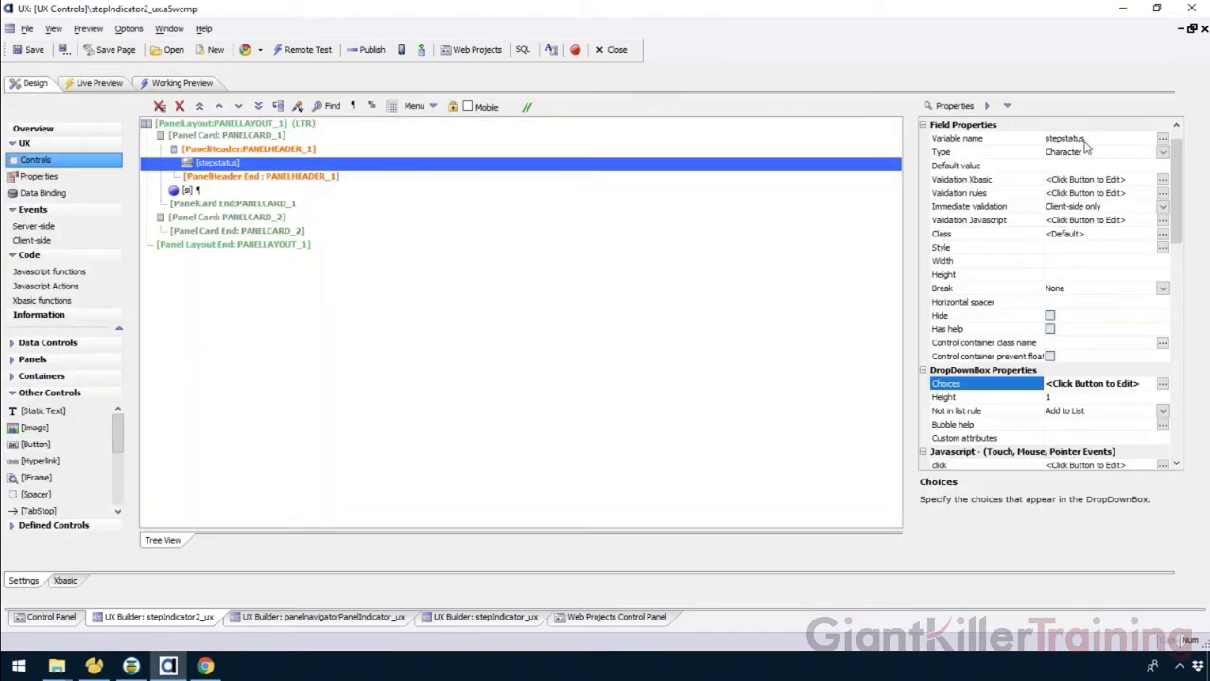
Set the step indicator control's default value to 0.
click(270, 190)
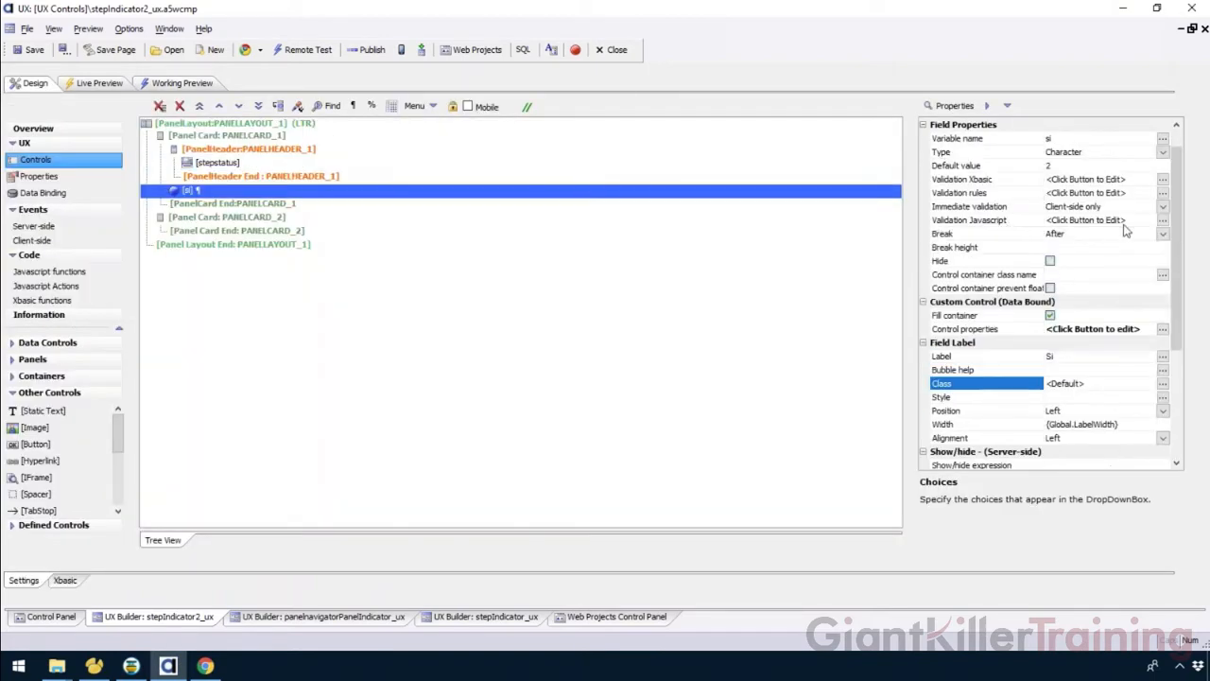
click(1064, 165)
text(2)
key(BackSpace)
text(3)
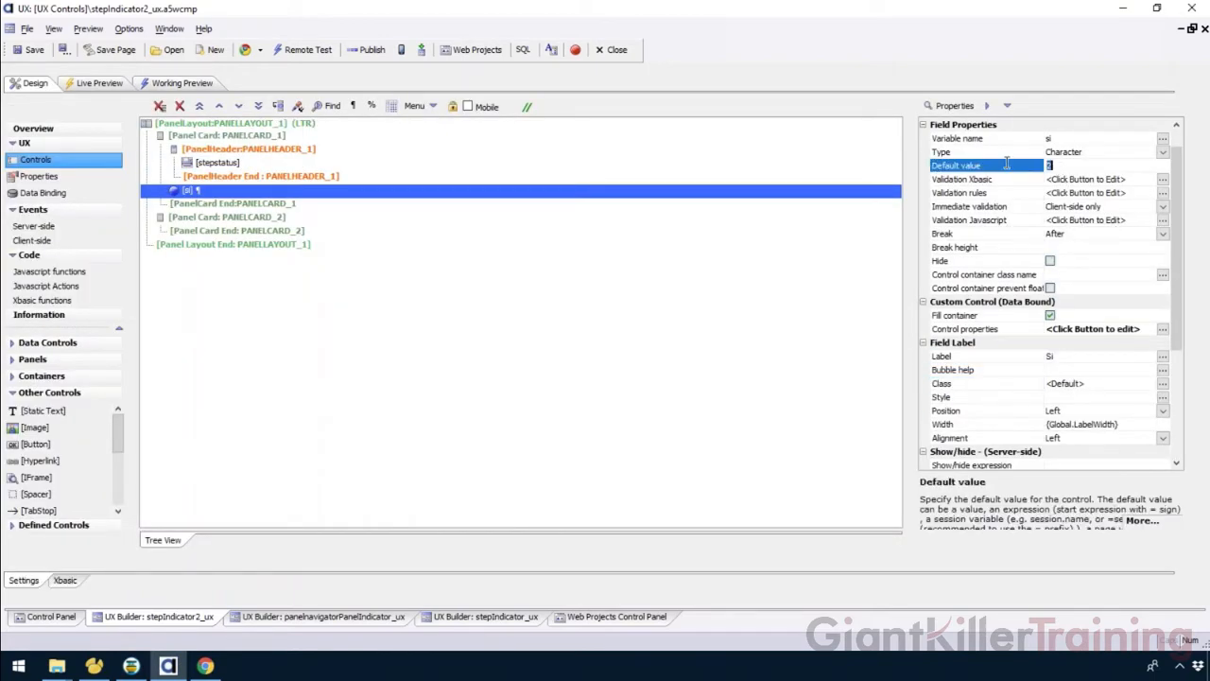
key(Return)
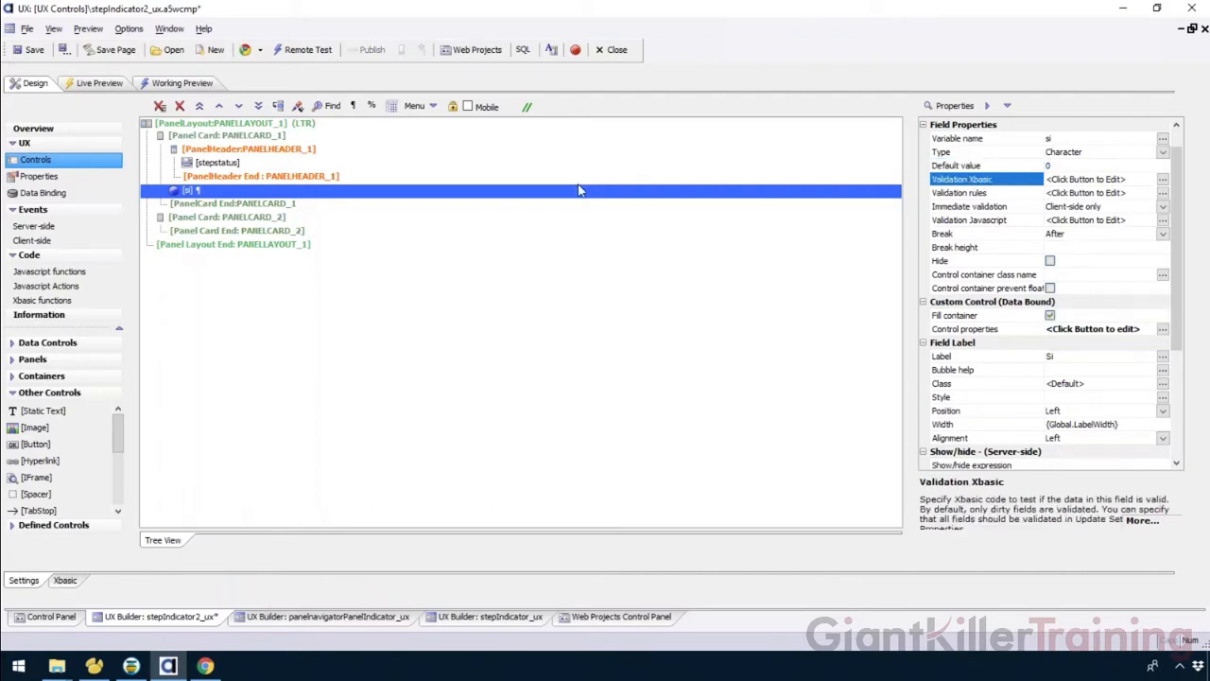
Set the stepstatus dropdown's default value to 0 and save the component.
click(295, 164)
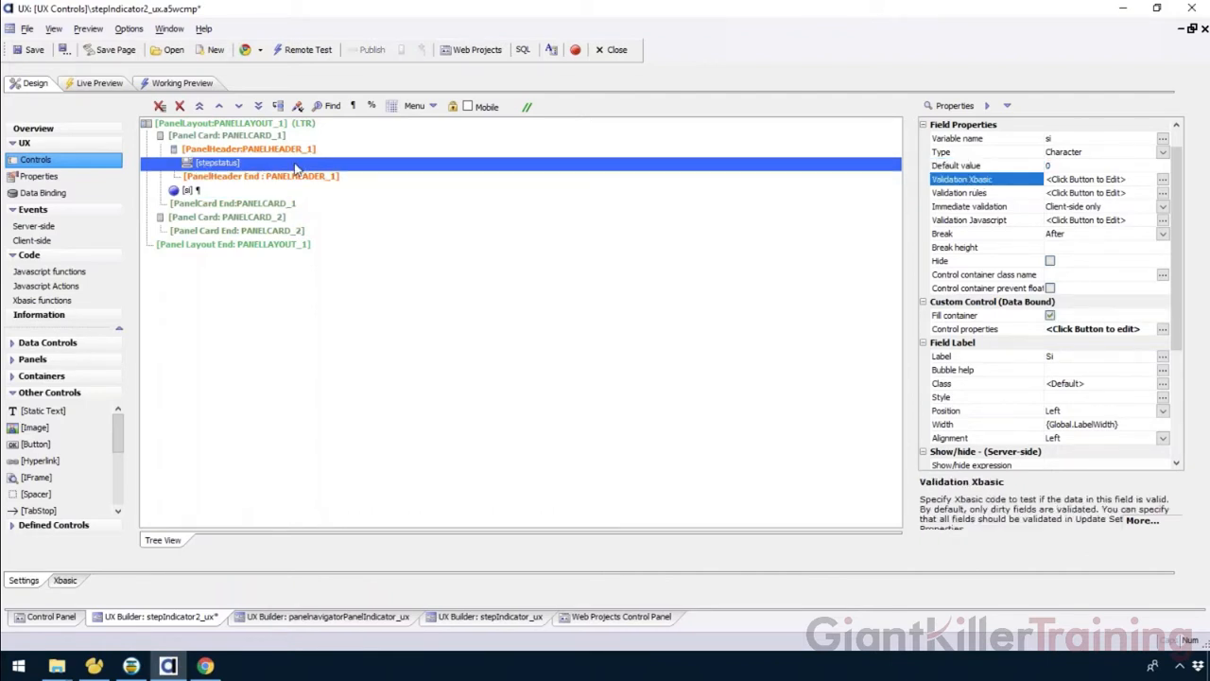
click(1067, 167)
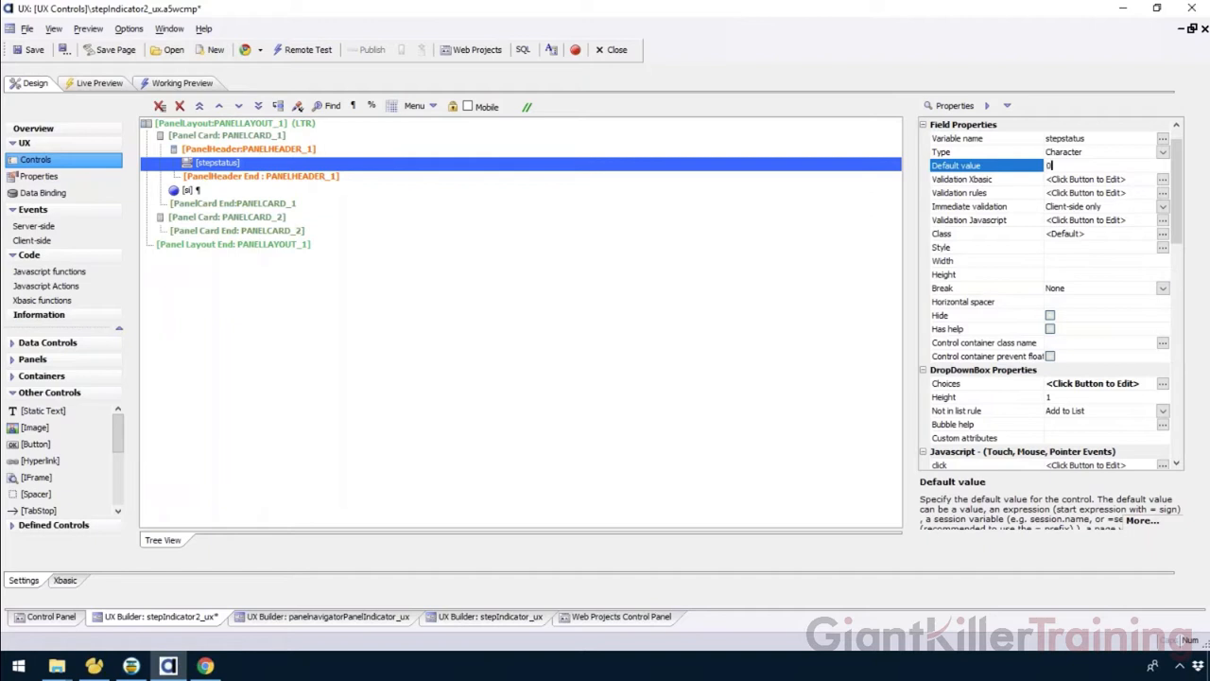
click(28, 49)
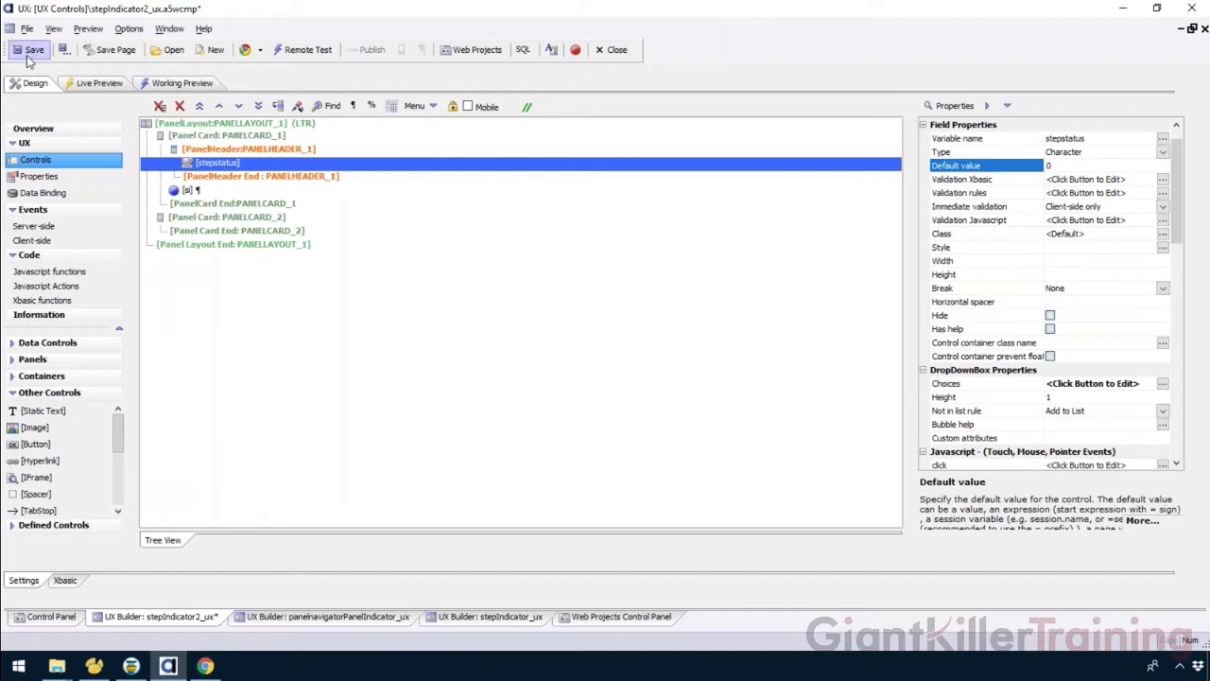
Preview the component and select Step 1 in the stepstatus dropdown.
click(194, 85)
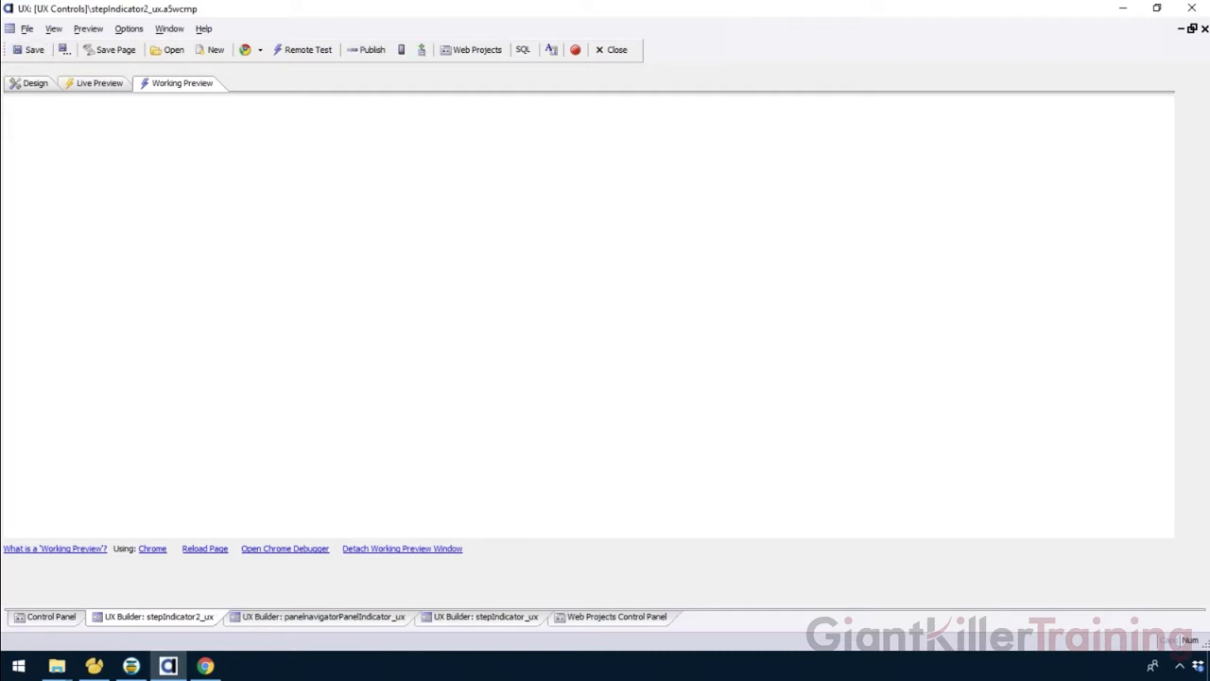
click(130, 115)
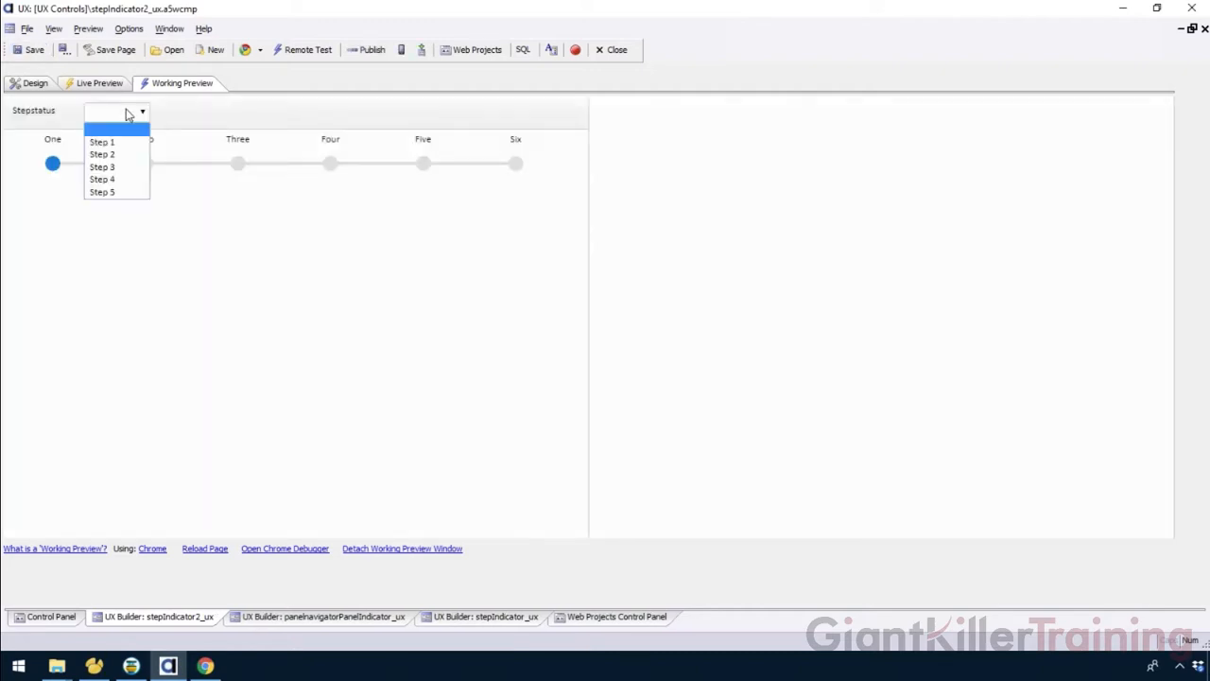
click(104, 142)
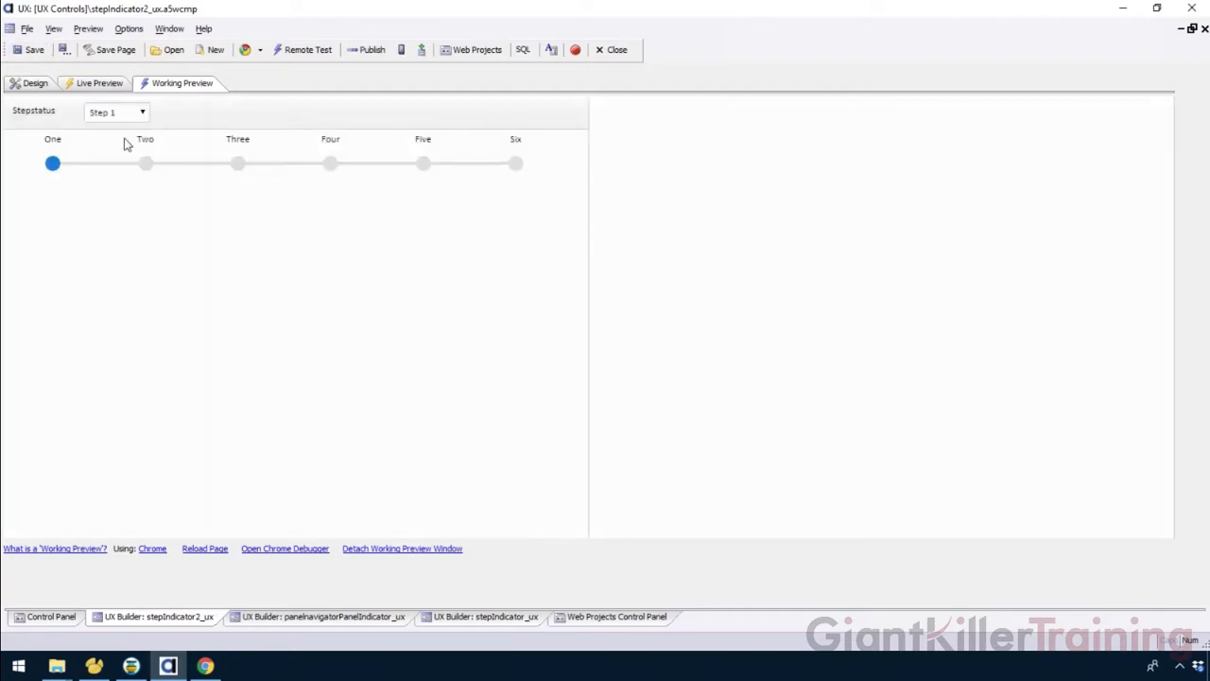
click(21, 87)
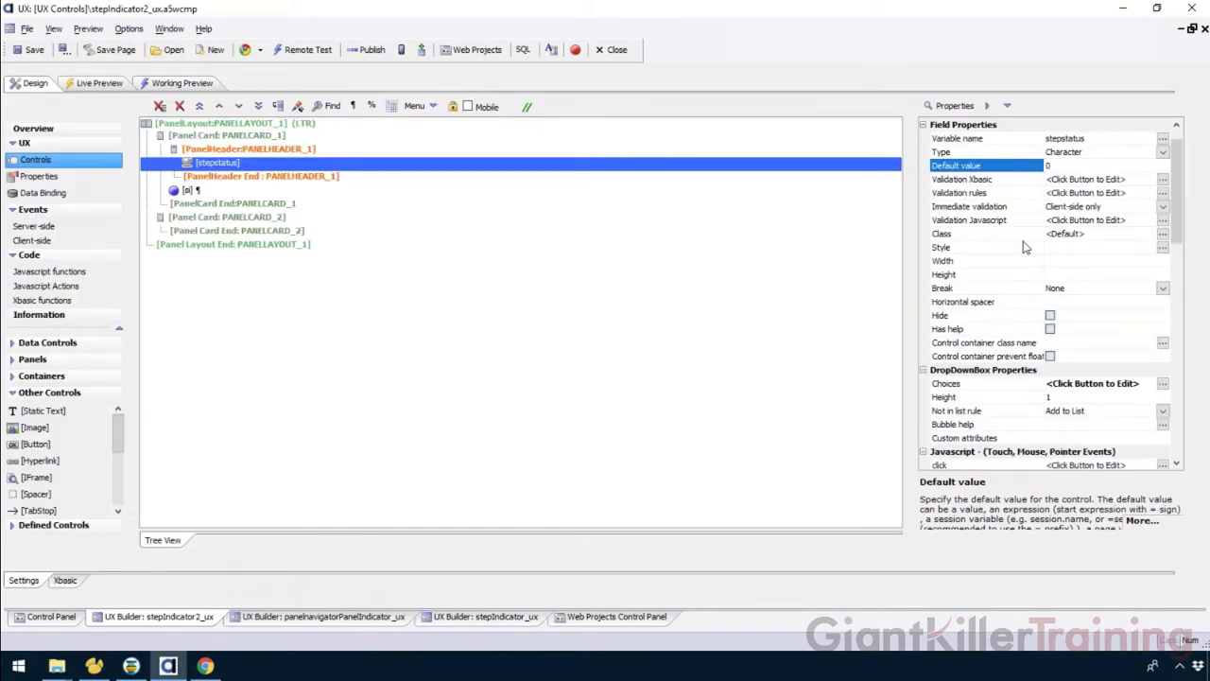
Review the stepstatus dropdown's static choices and save the component.
double_click(1001, 385)
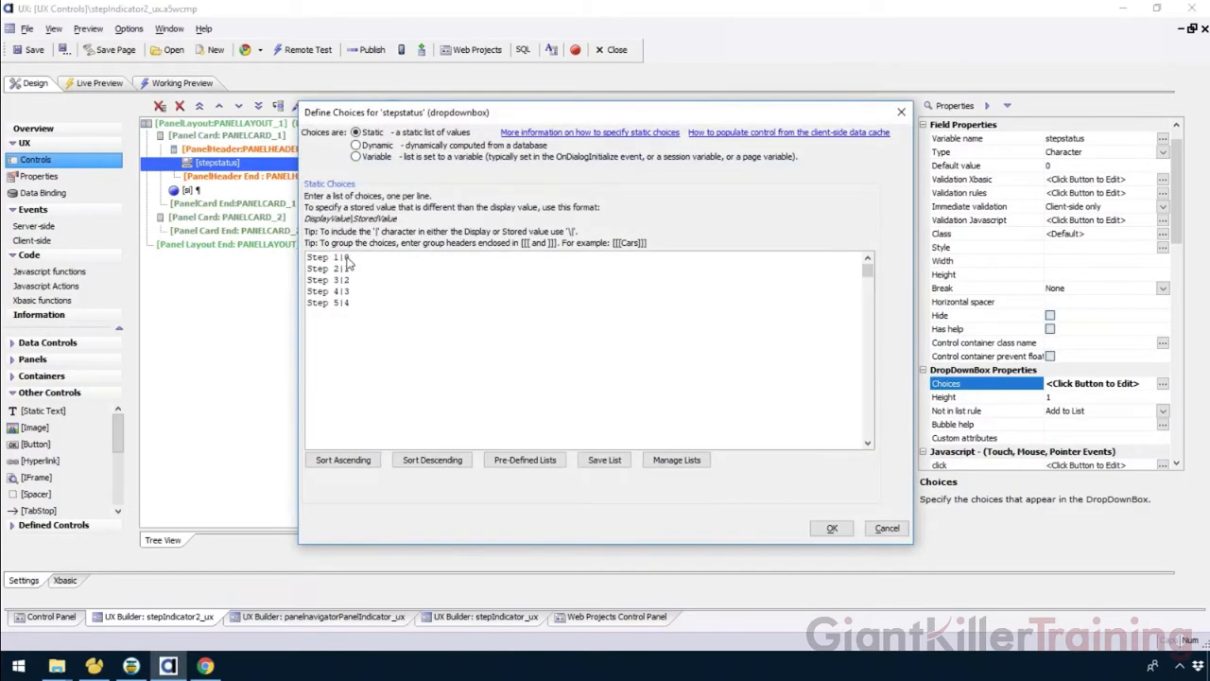
click(831, 529)
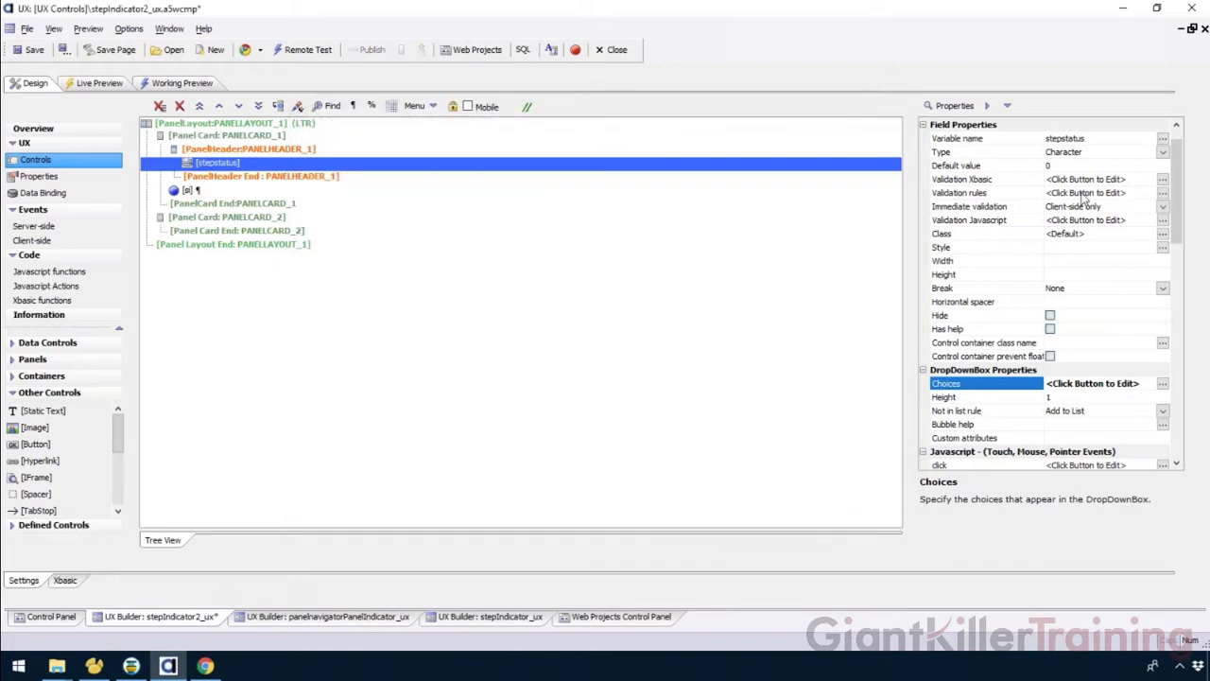
click(32, 53)
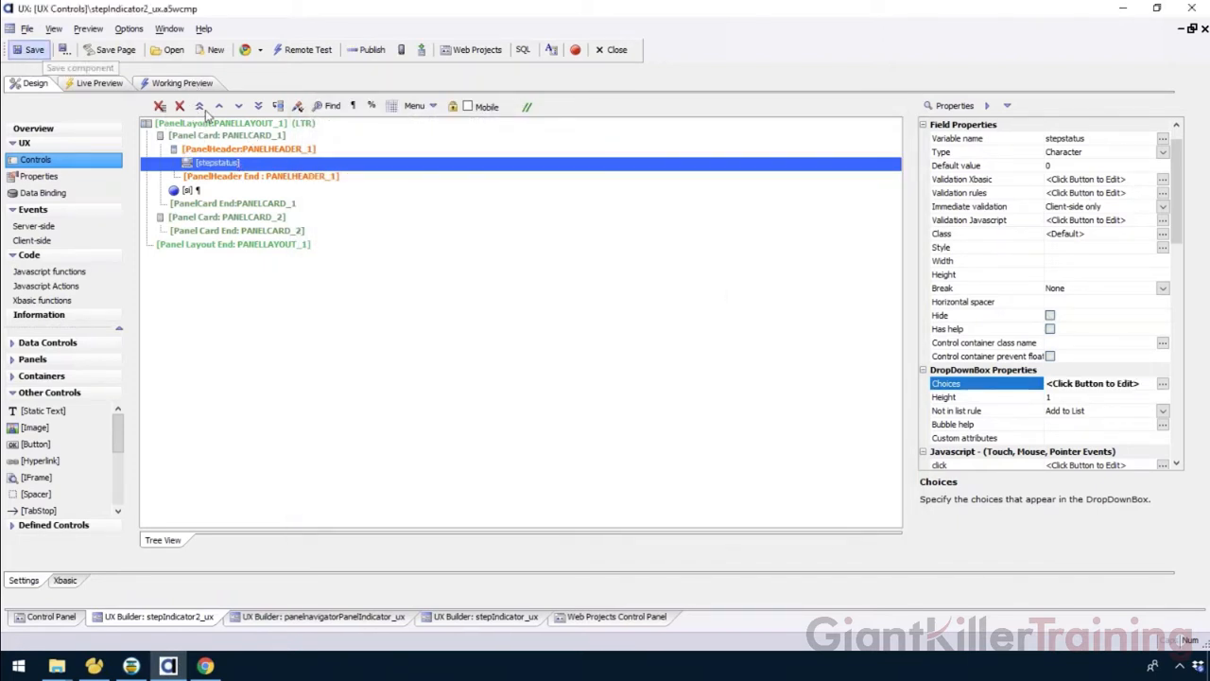
Preview the component and select Step 2 in the stepstatus dropdown.
click(198, 85)
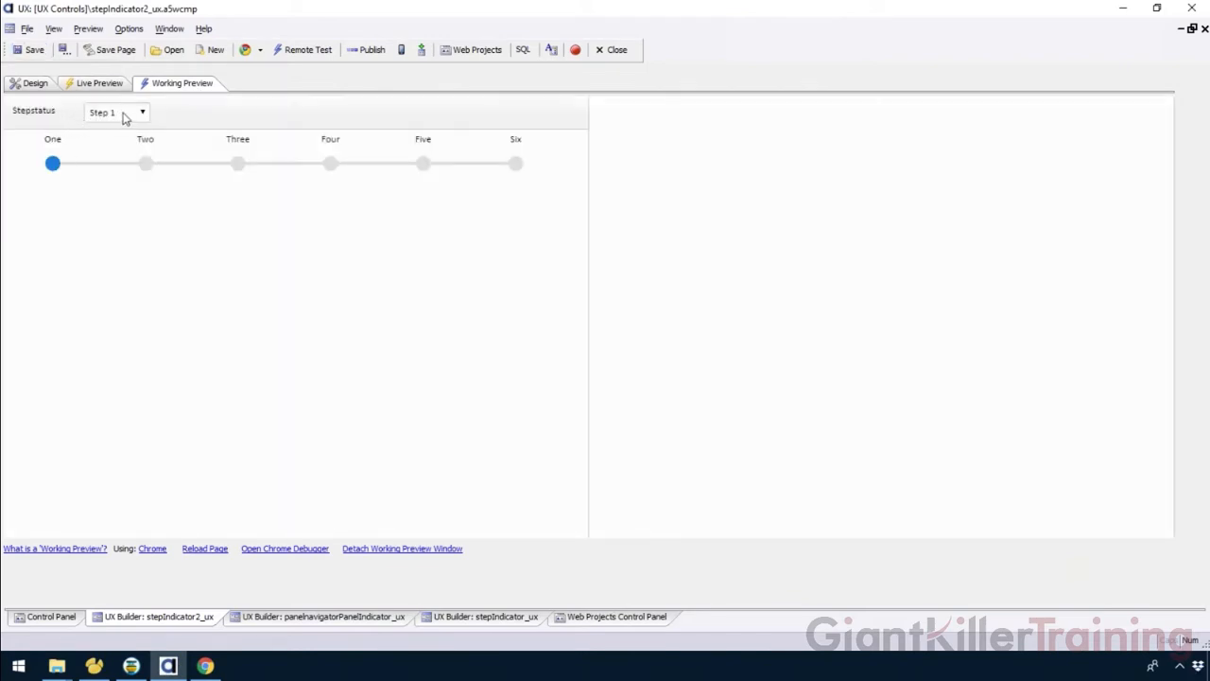
click(123, 116)
click(117, 154)
click(47, 84)
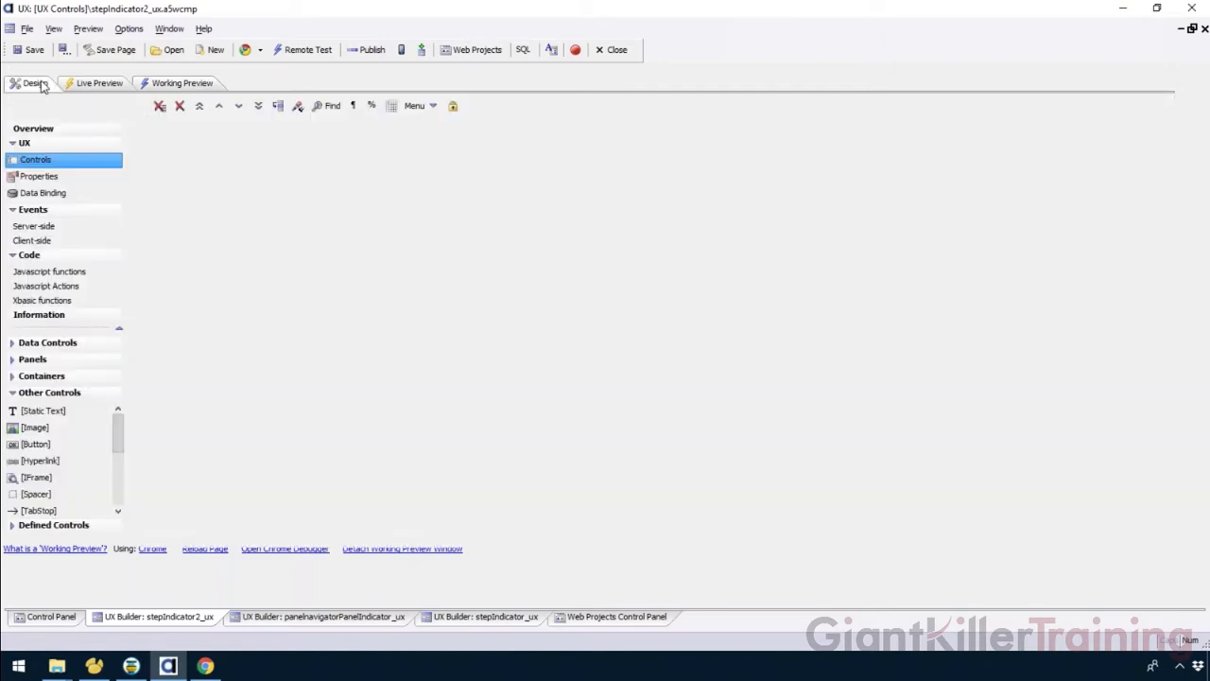
Select the stepstatus dropdown in the panel header and open its onChange event editor.
click(215, 193)
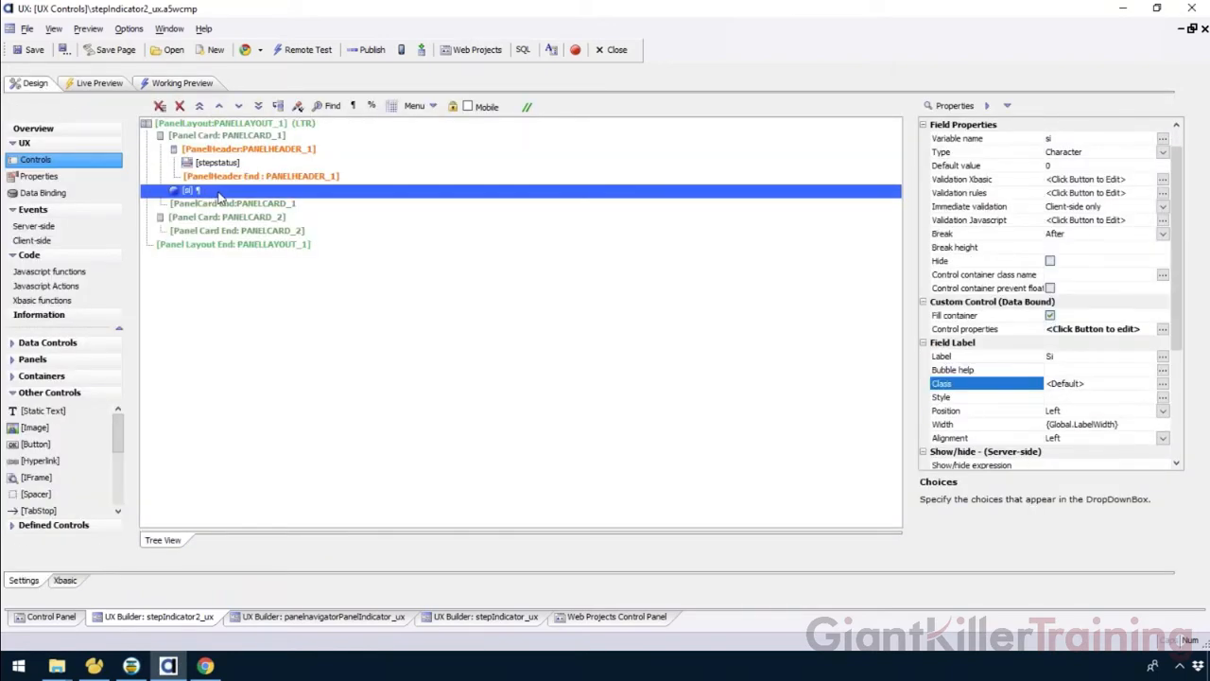
drag(1174, 272, 1196, 389)
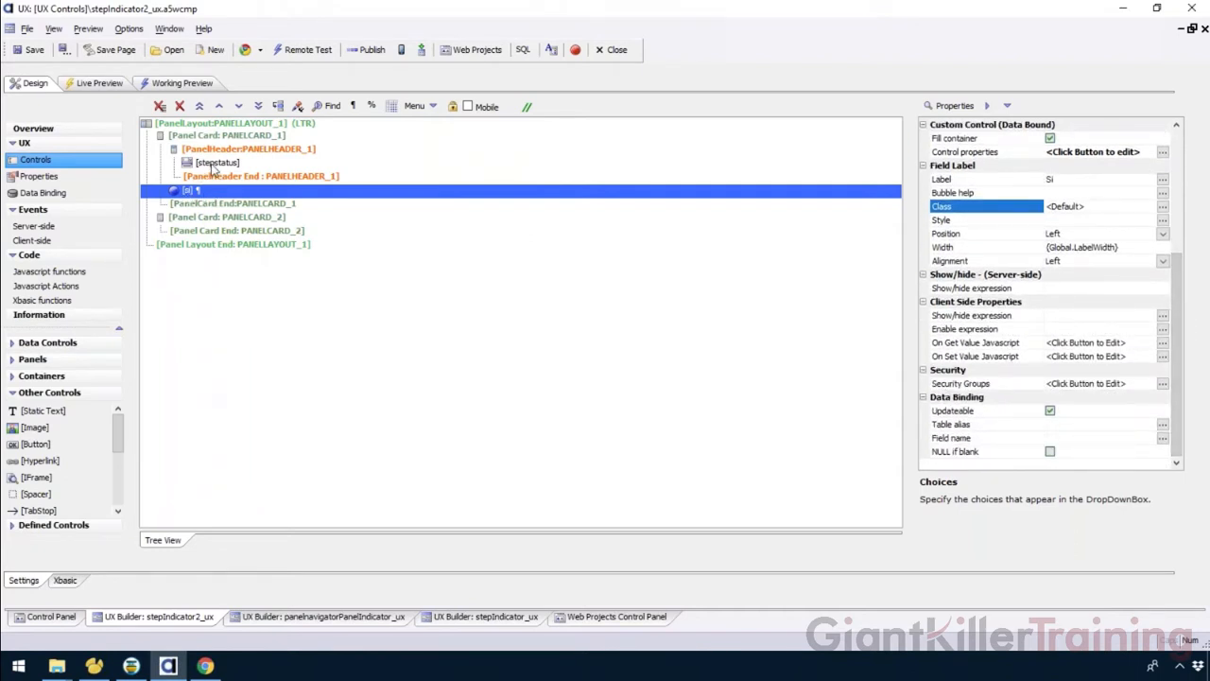
click(213, 164)
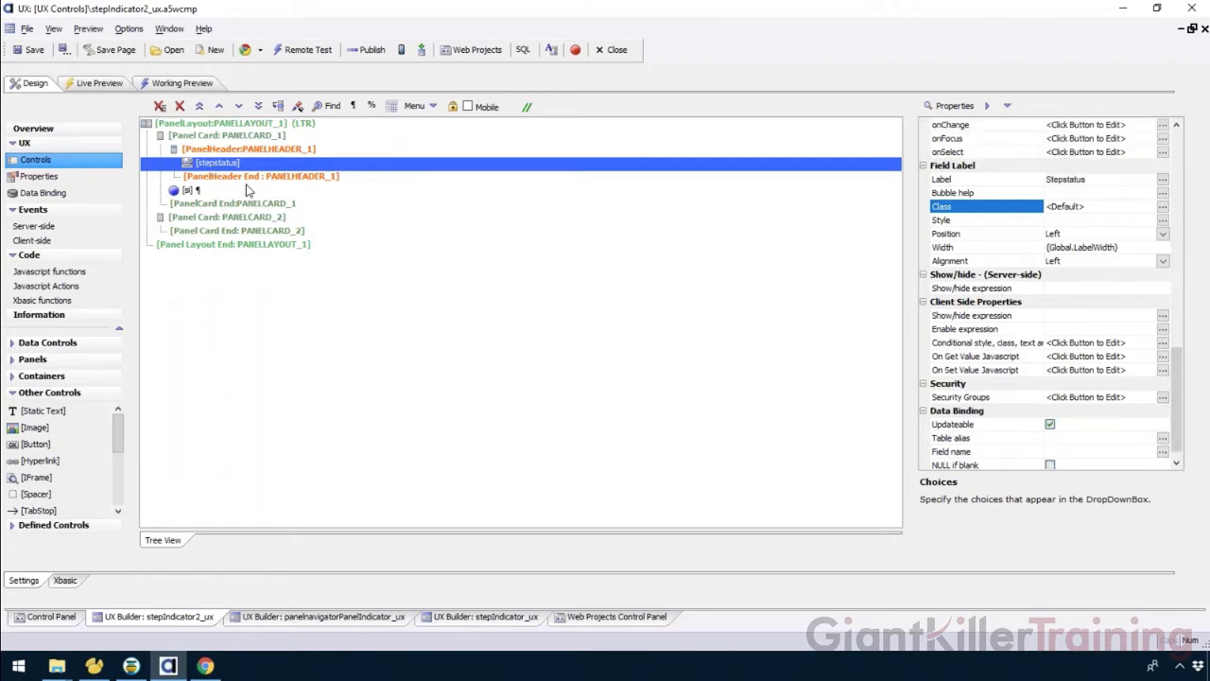
scroll(945, 265, up, 6)
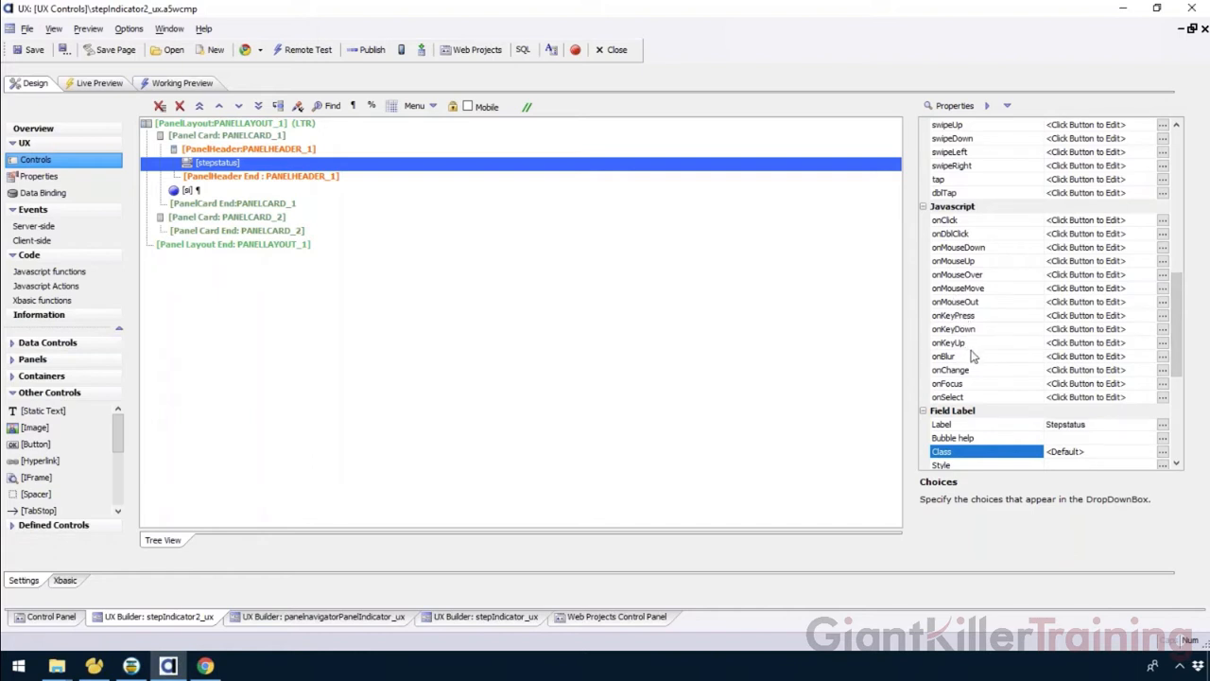
click(976, 371)
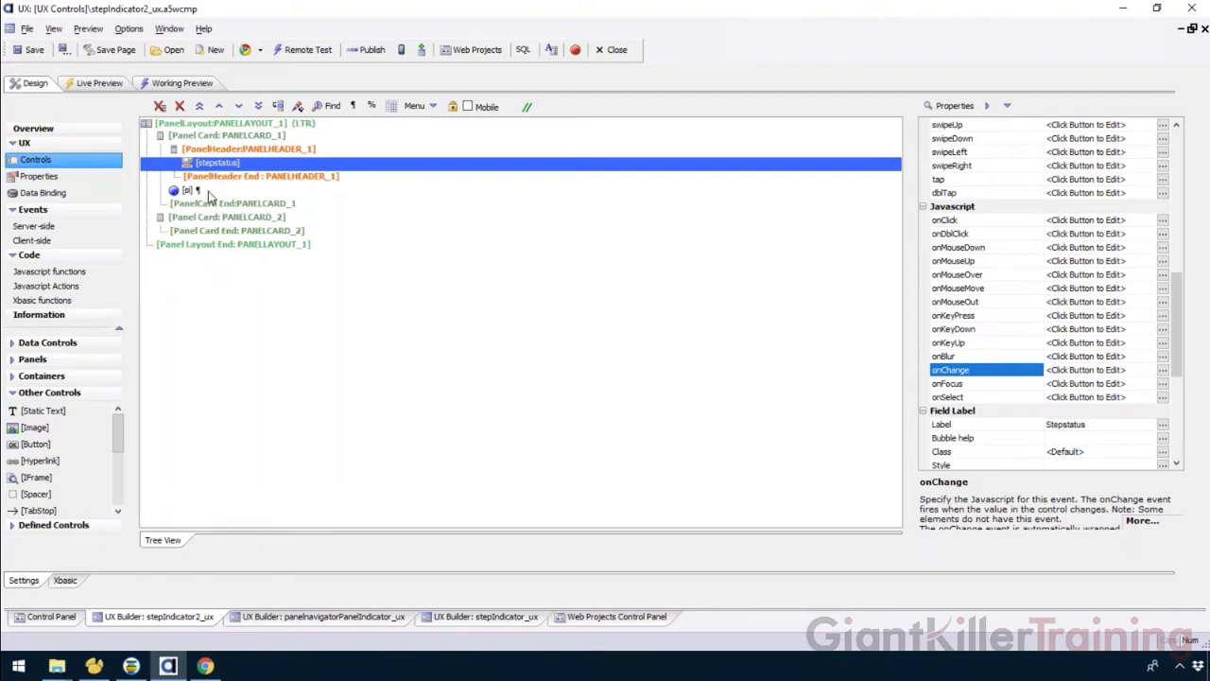
double_click(1008, 374)
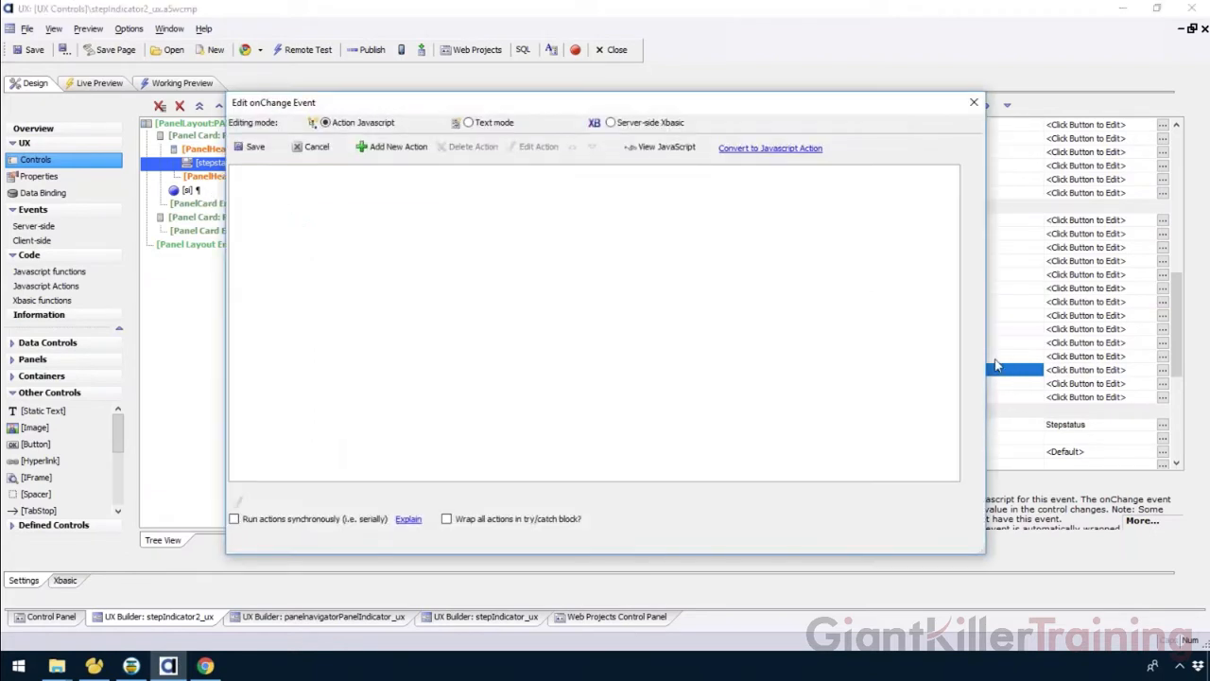
click(386, 149)
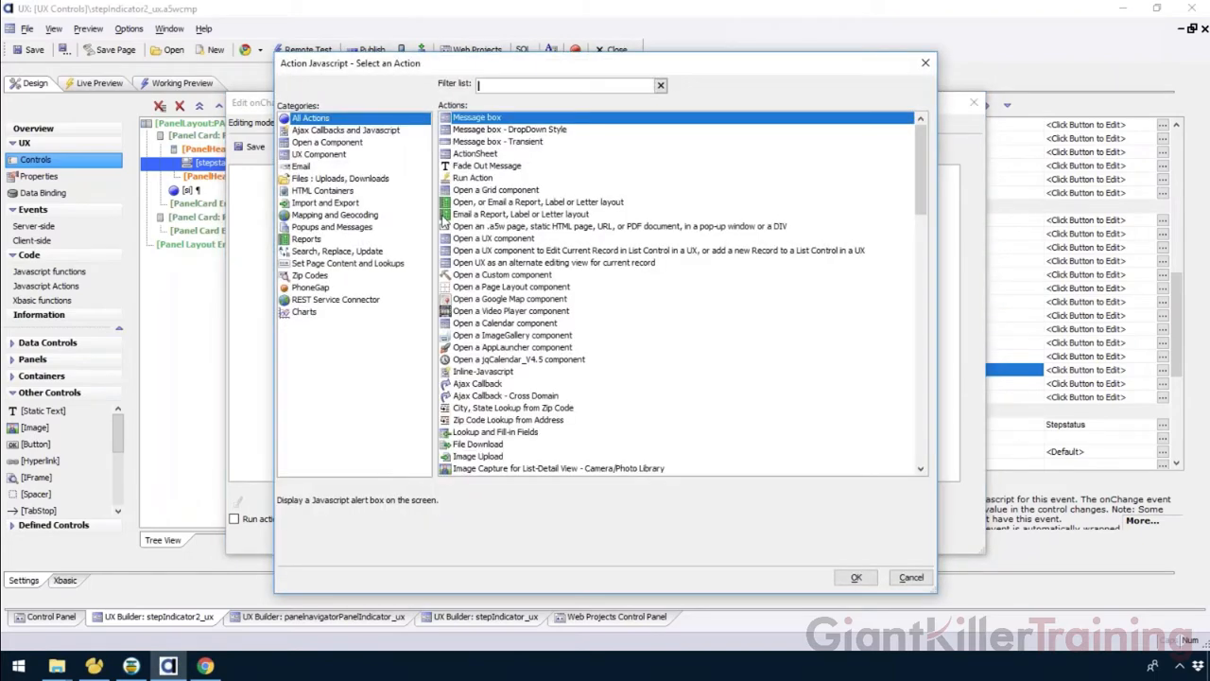
text(step)
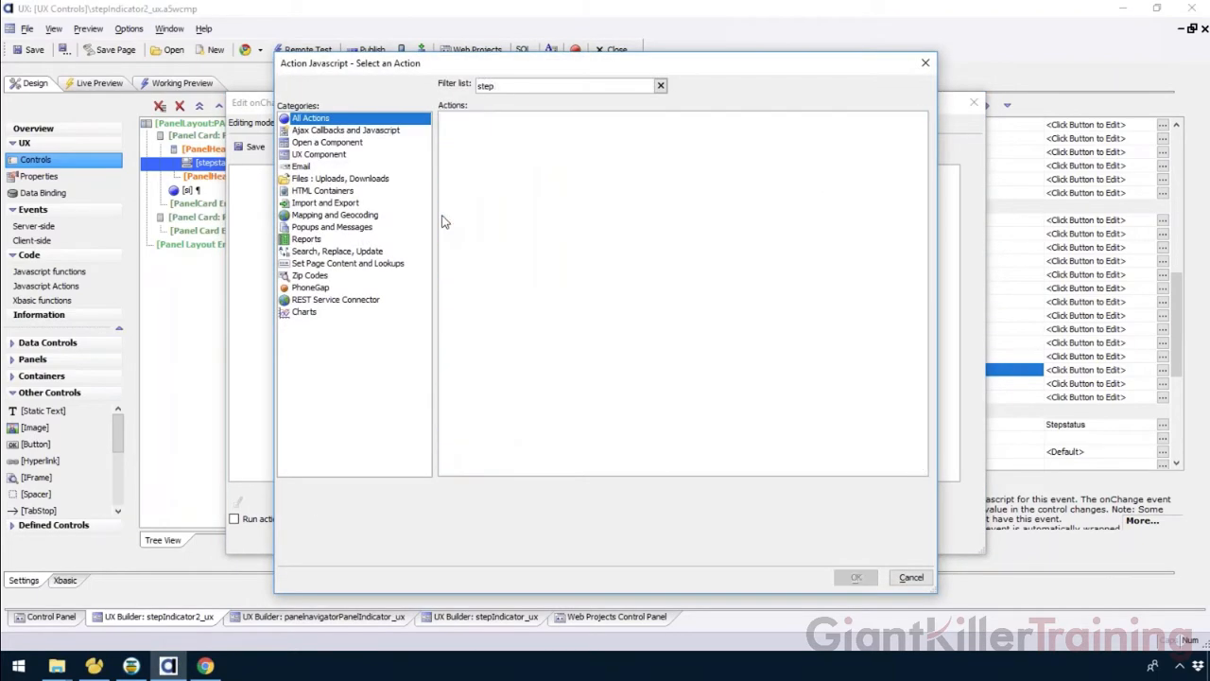
key(BackSpace)
key(BackSpace)
key(BackSpace)
key(BackSpace)
text(in)
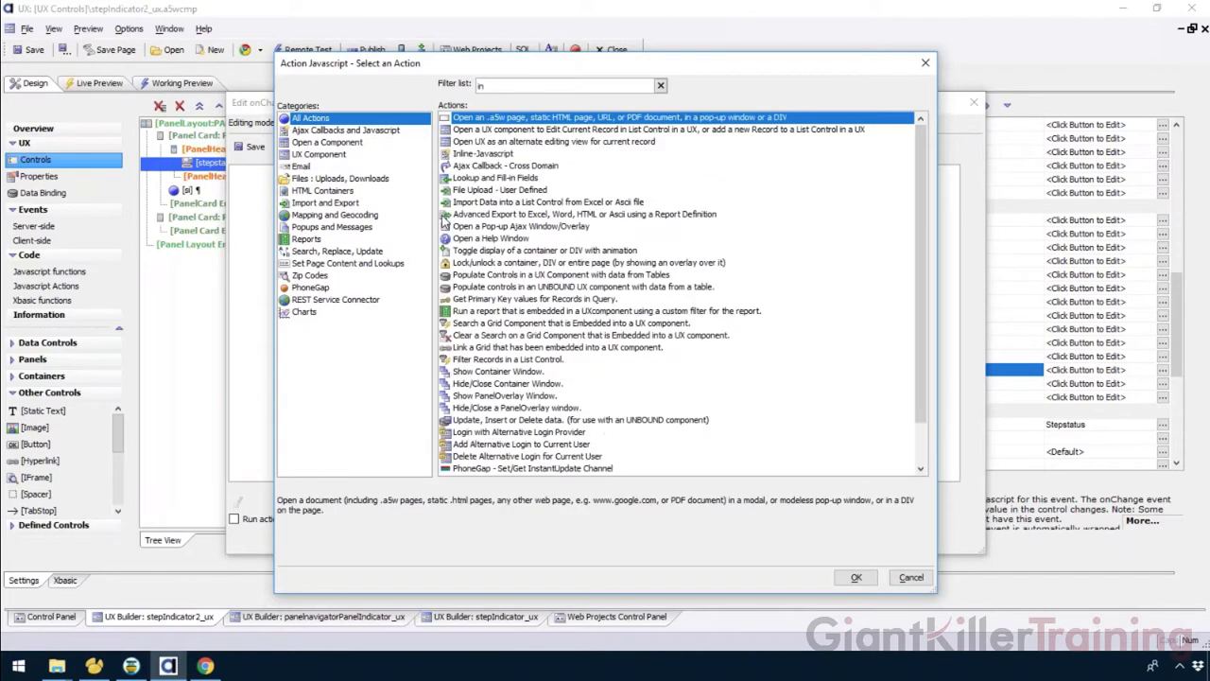
key(BackSpace)
key(BackSpace)
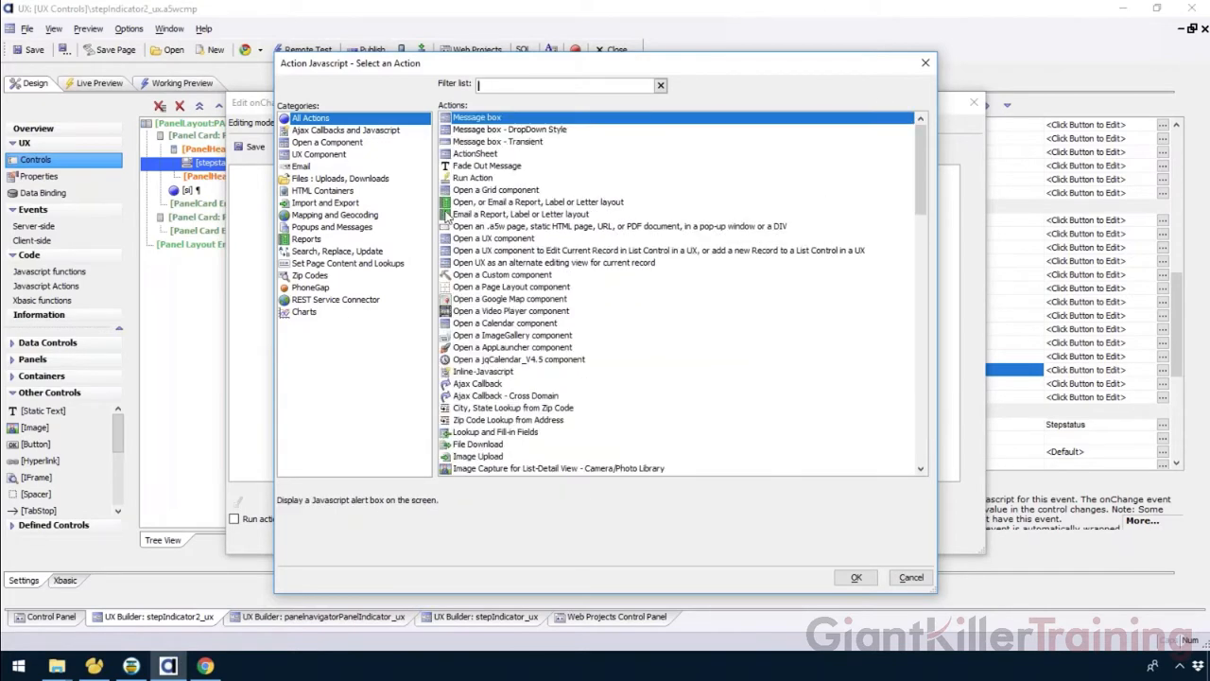
click(911, 577)
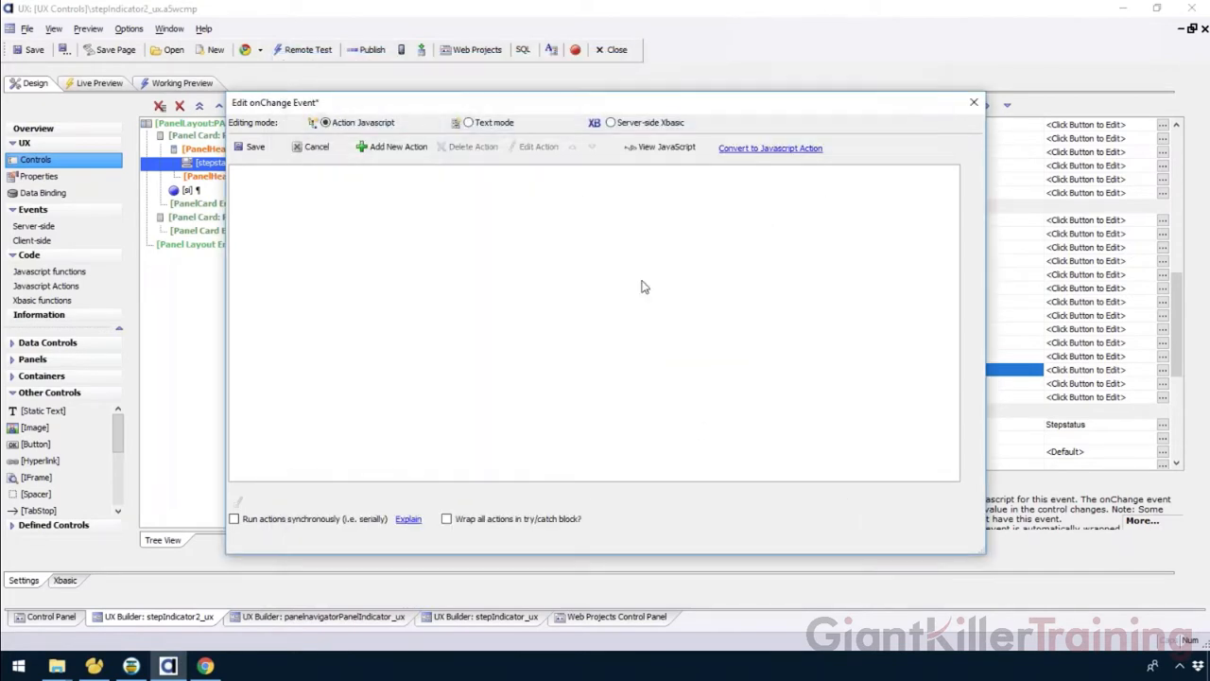
Switch the onChange event to text mode and insert the UX component method setValueFrom.
click(492, 125)
drag(469, 102, 543, 78)
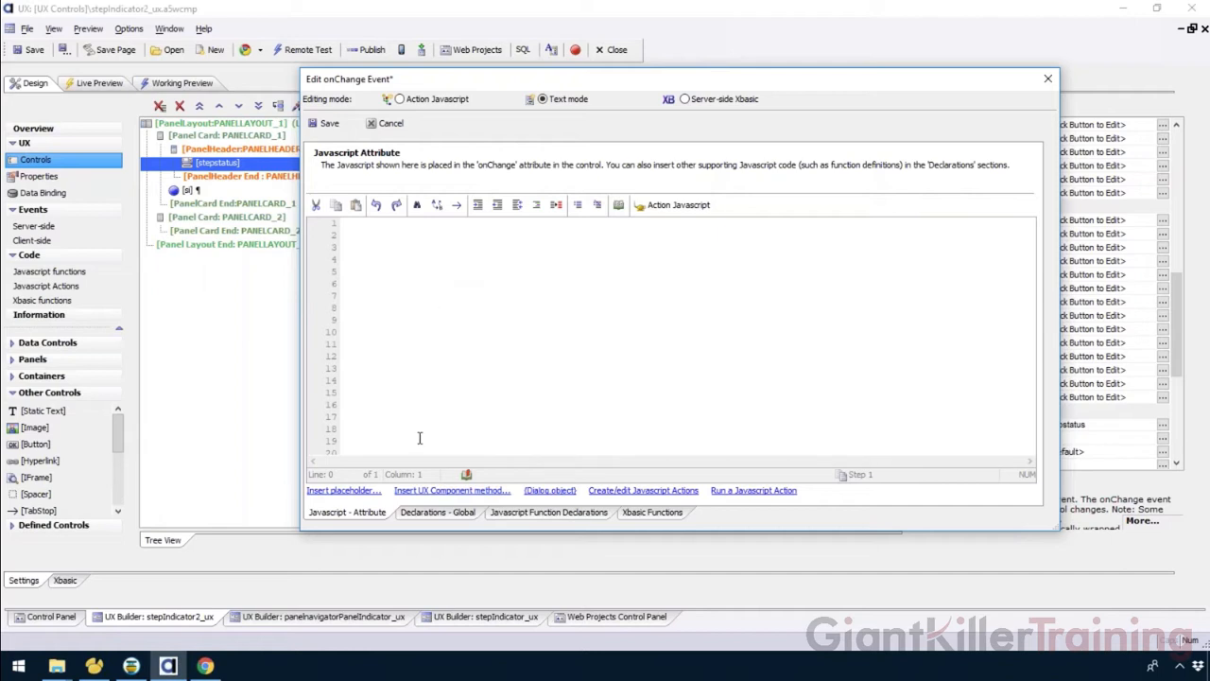
click(452, 490)
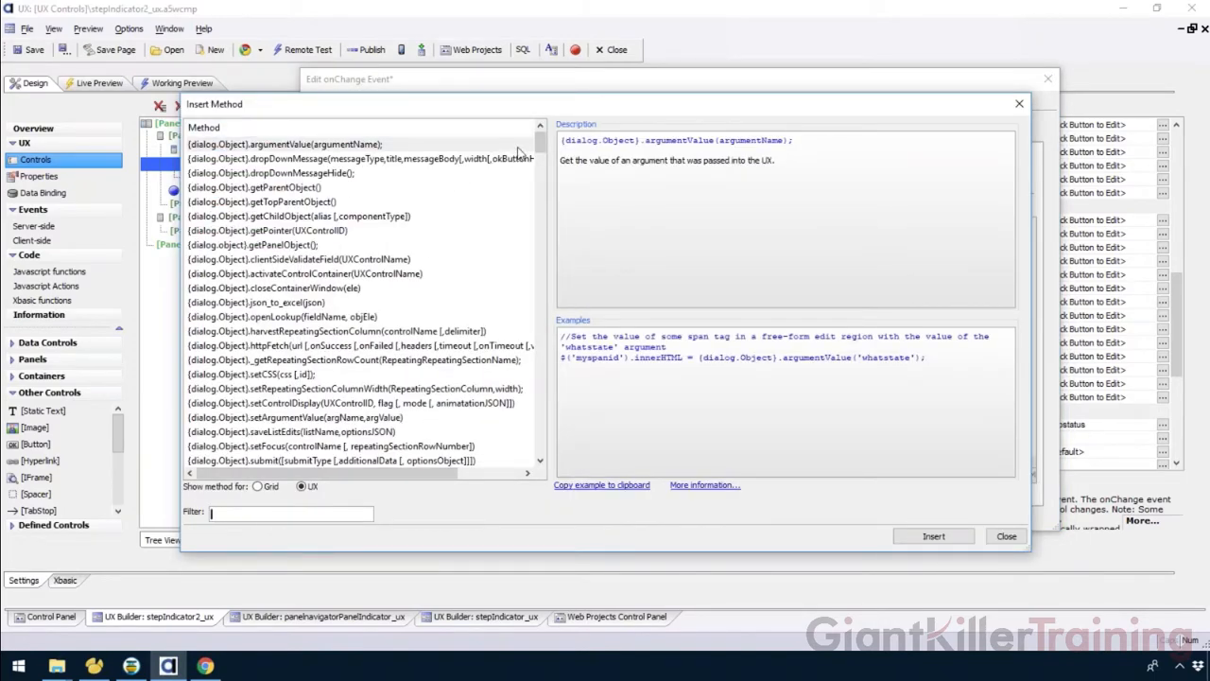
mouse_move(540, 144)
mouse_down()
mouse_move(558, 449)
mouse_move(549, 140)
mouse_up()
text(setv)
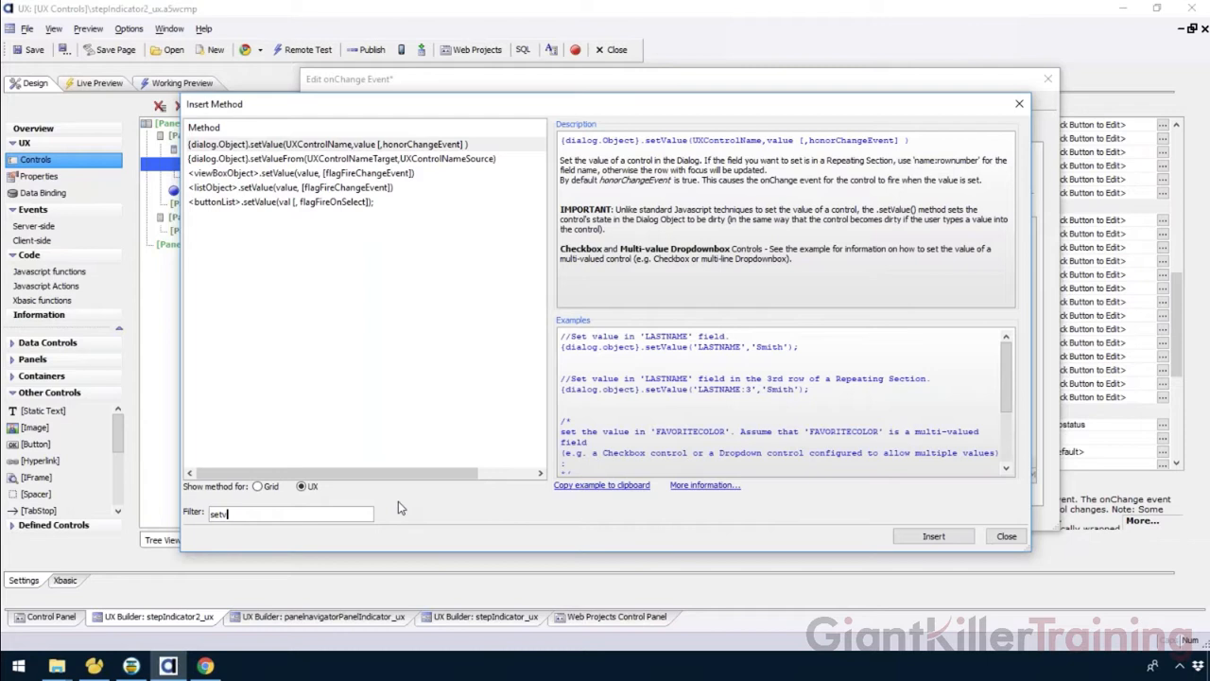
click(299, 146)
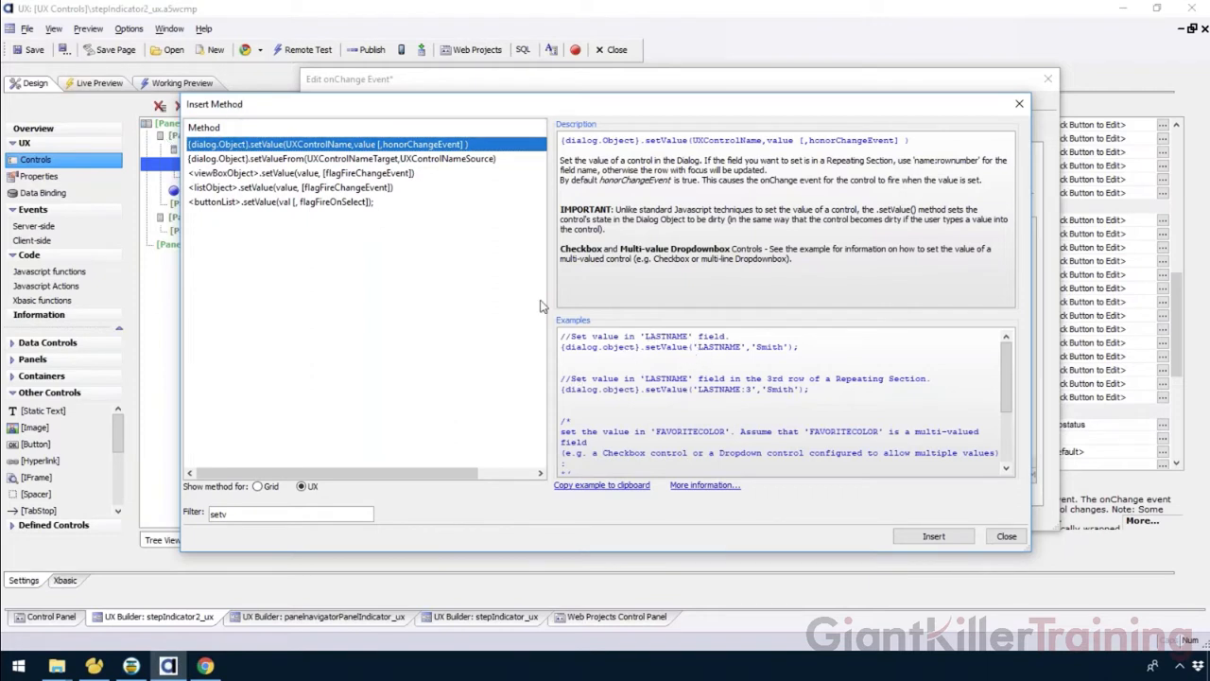
click(255, 161)
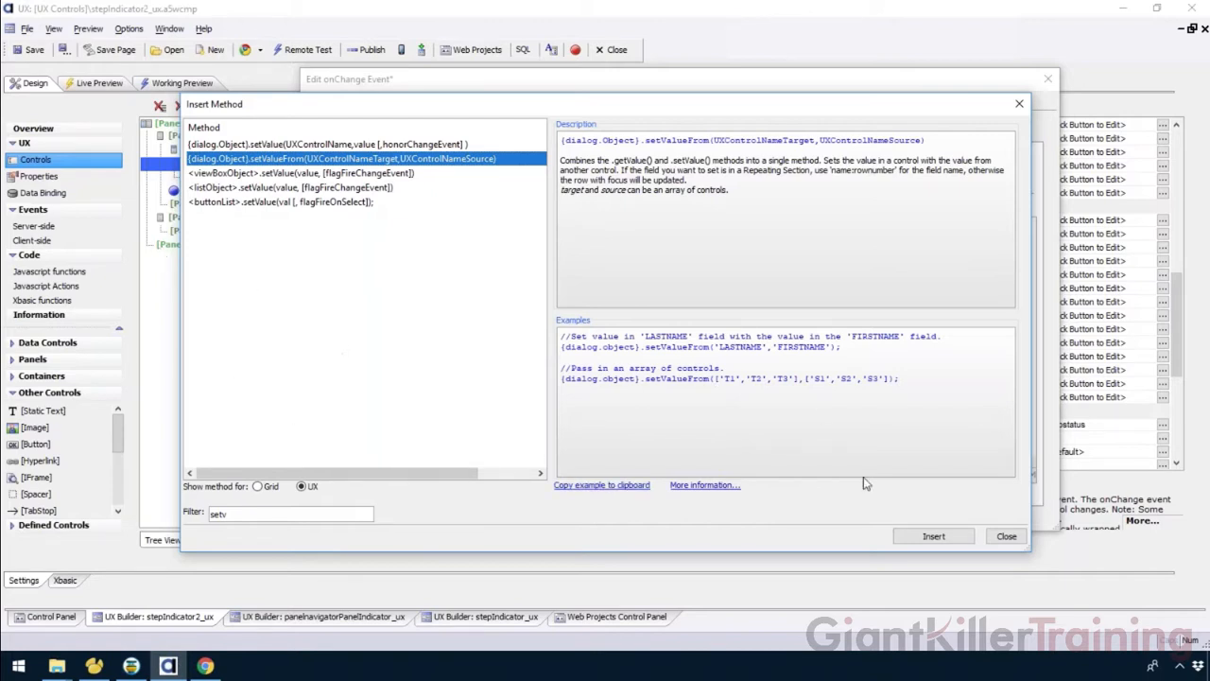
click(912, 537)
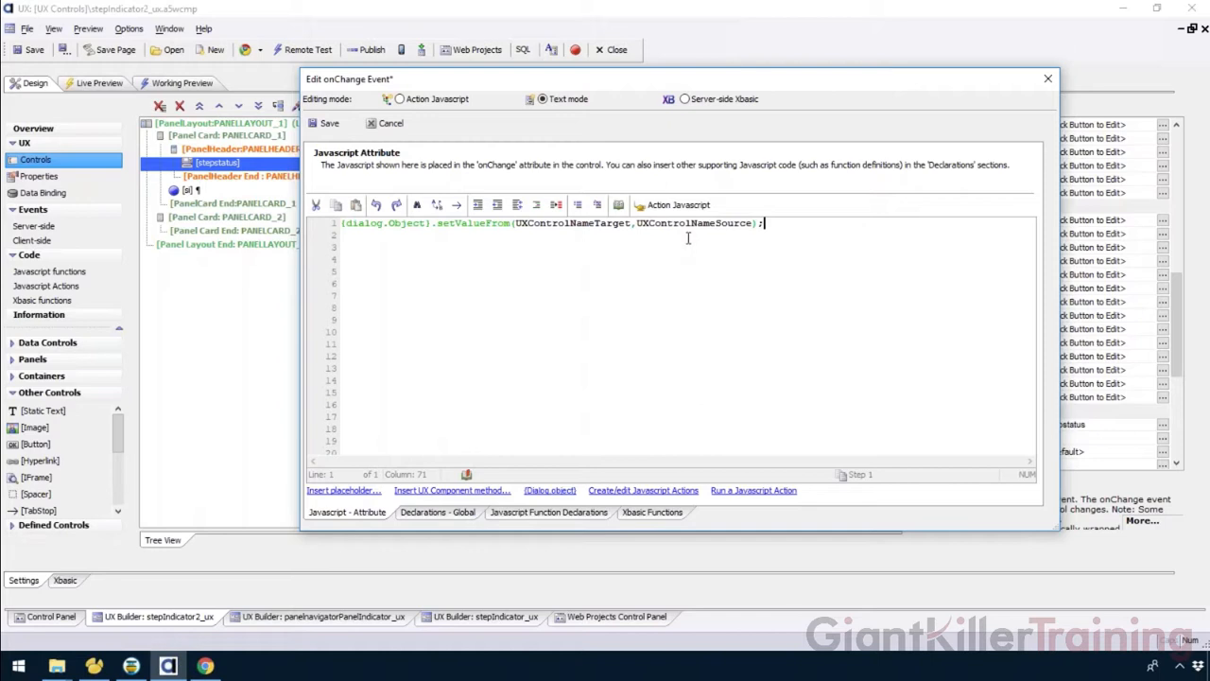
Fill setValueFrom's arguments with 'si' as target and 'stepstatus' as source, then save the event and component.
click(517, 223)
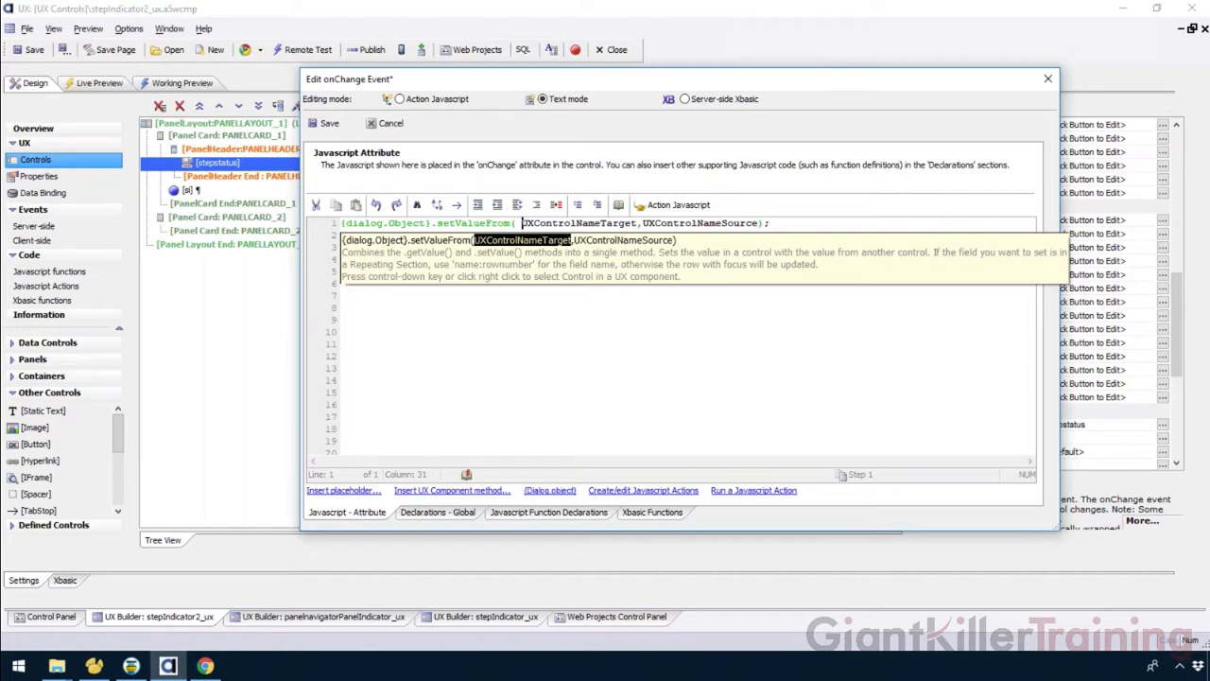
right_click(541, 244)
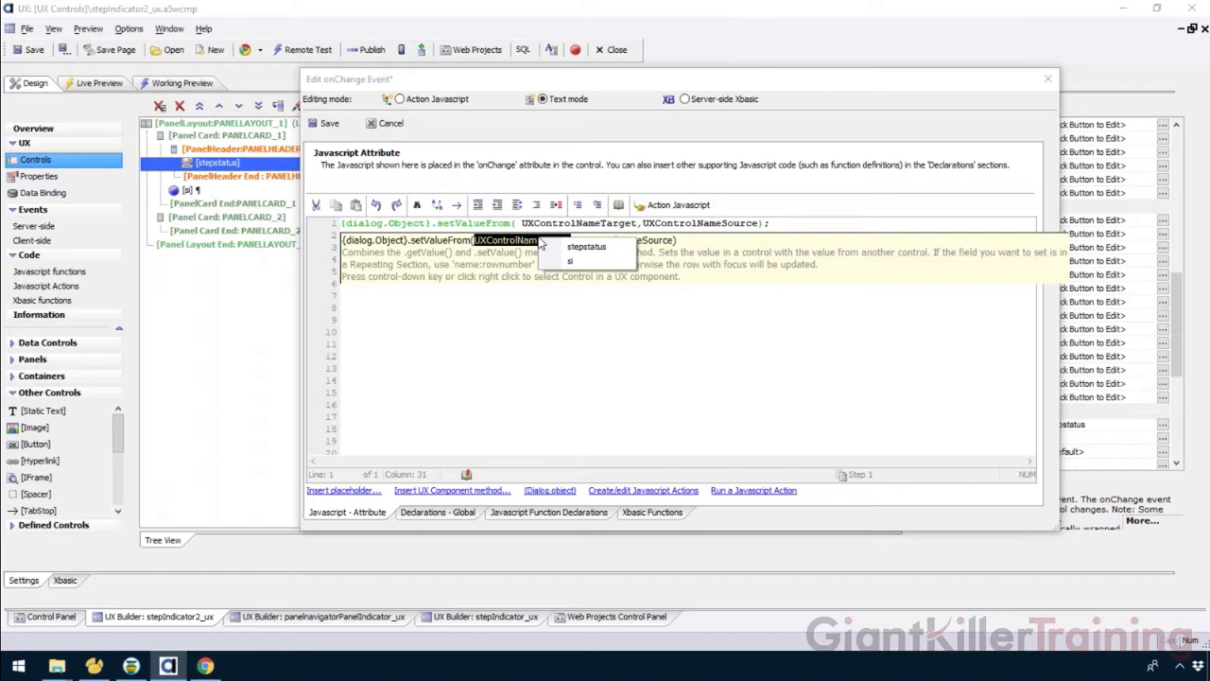
click(582, 267)
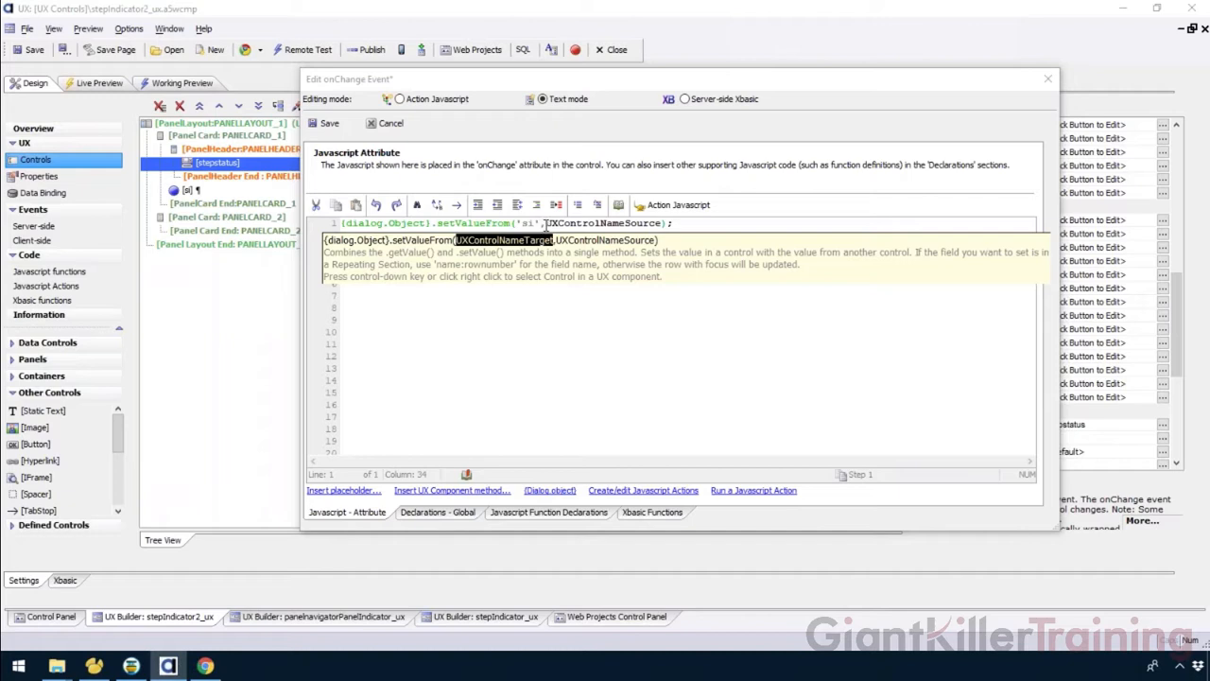
key(Right)
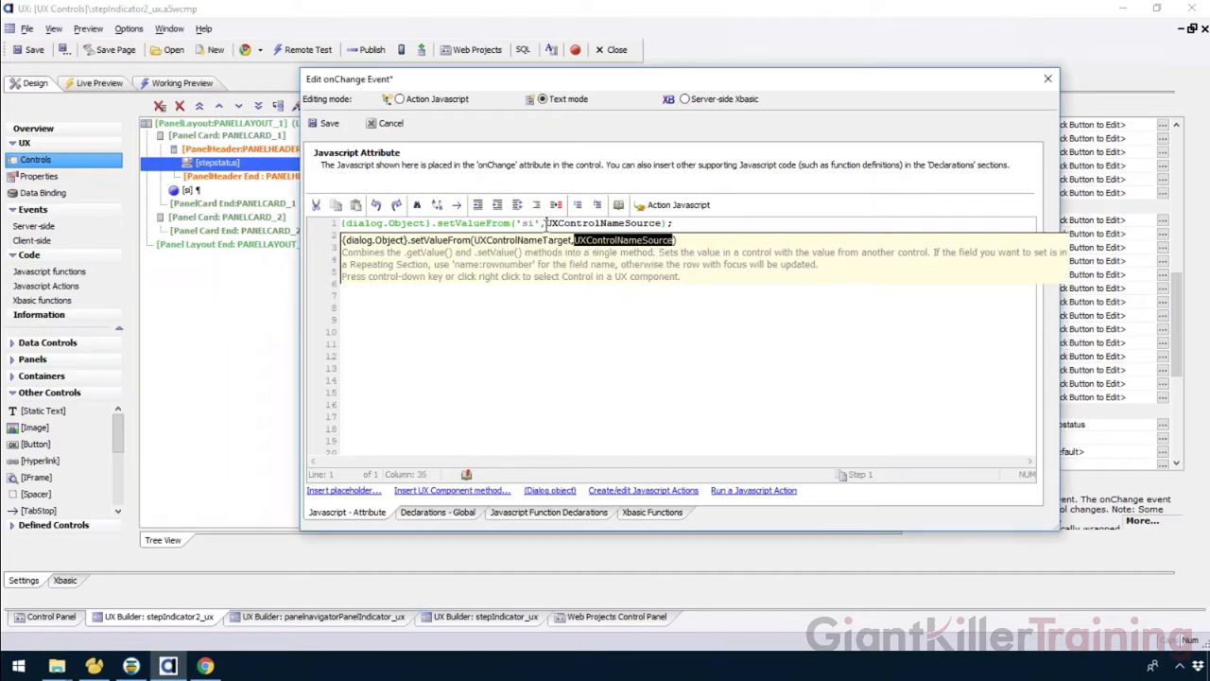
right_click(618, 243)
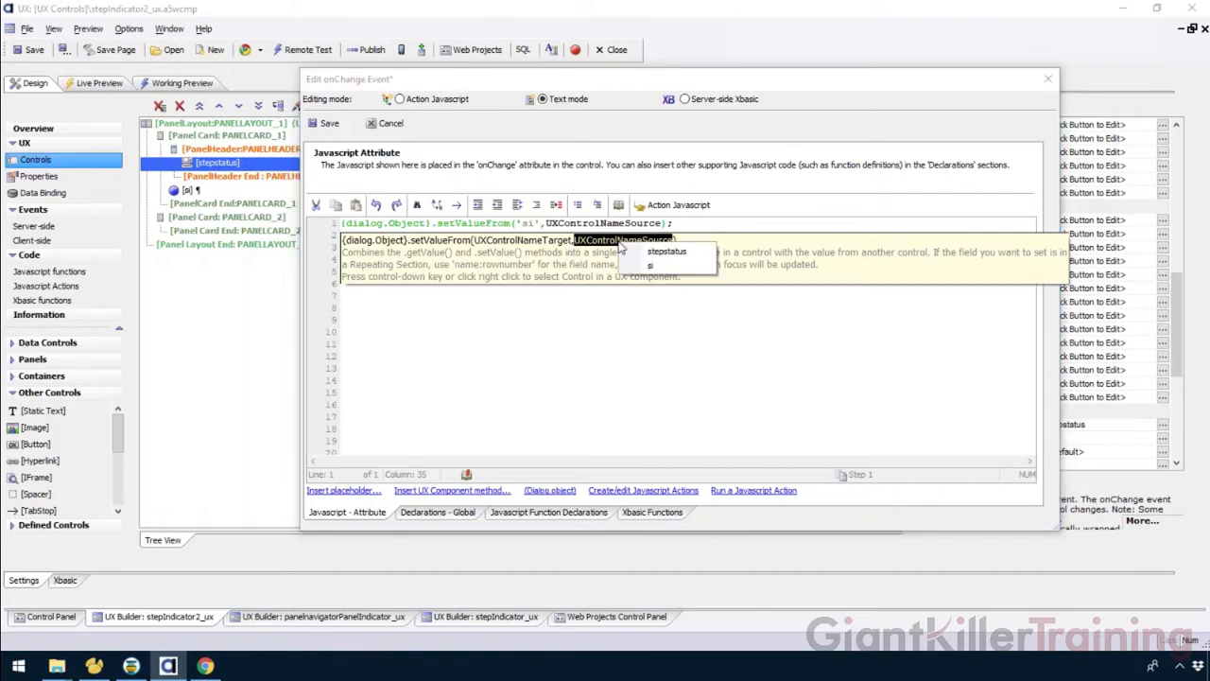
click(669, 252)
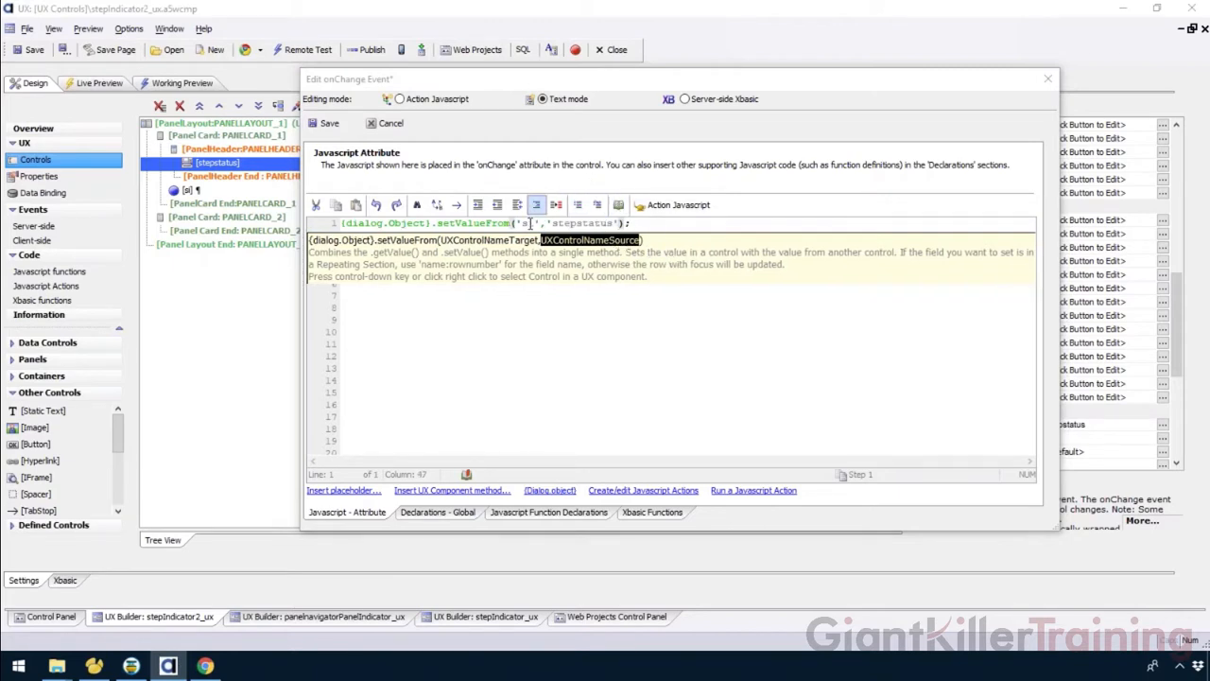
click(661, 229)
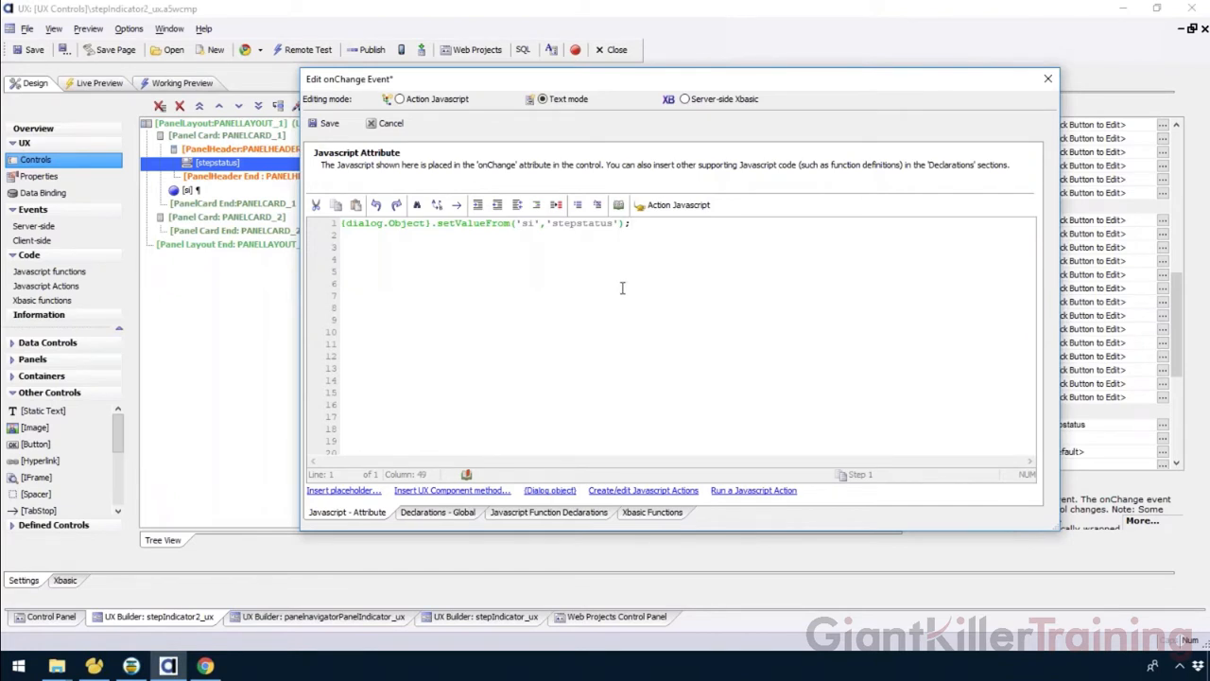
click(329, 129)
click(28, 49)
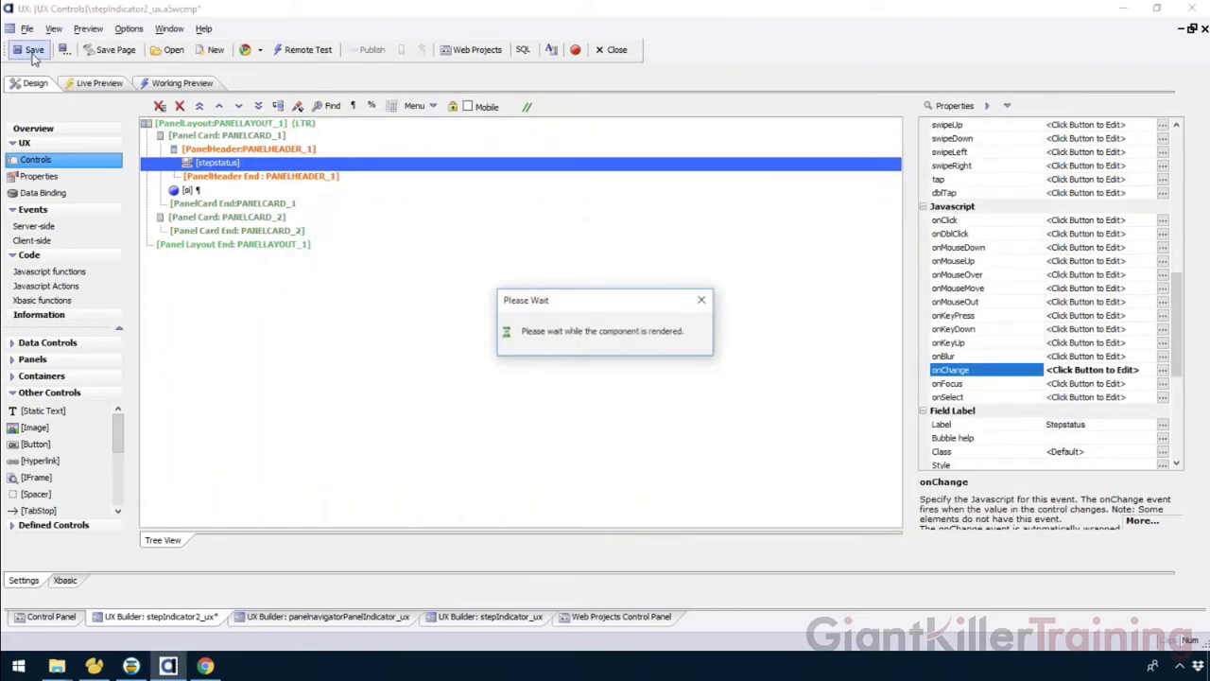
Open the working preview and select Step 3, then Step 2 in the stepstatus dropdown.
click(176, 84)
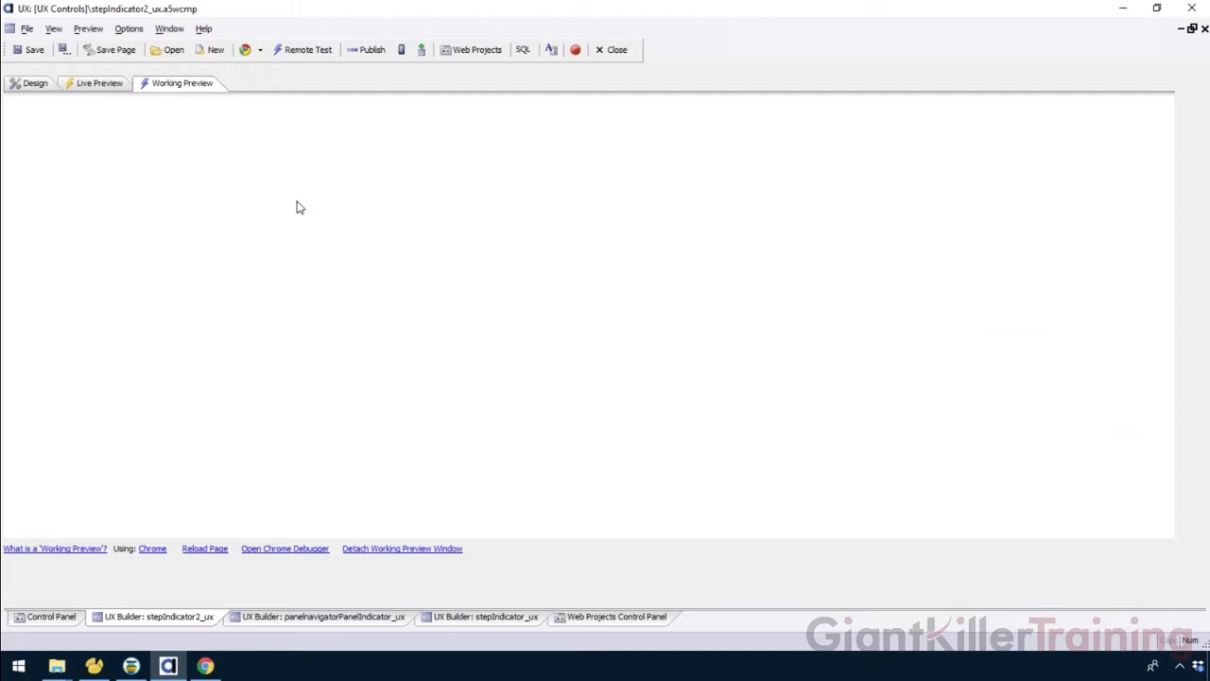
click(115, 115)
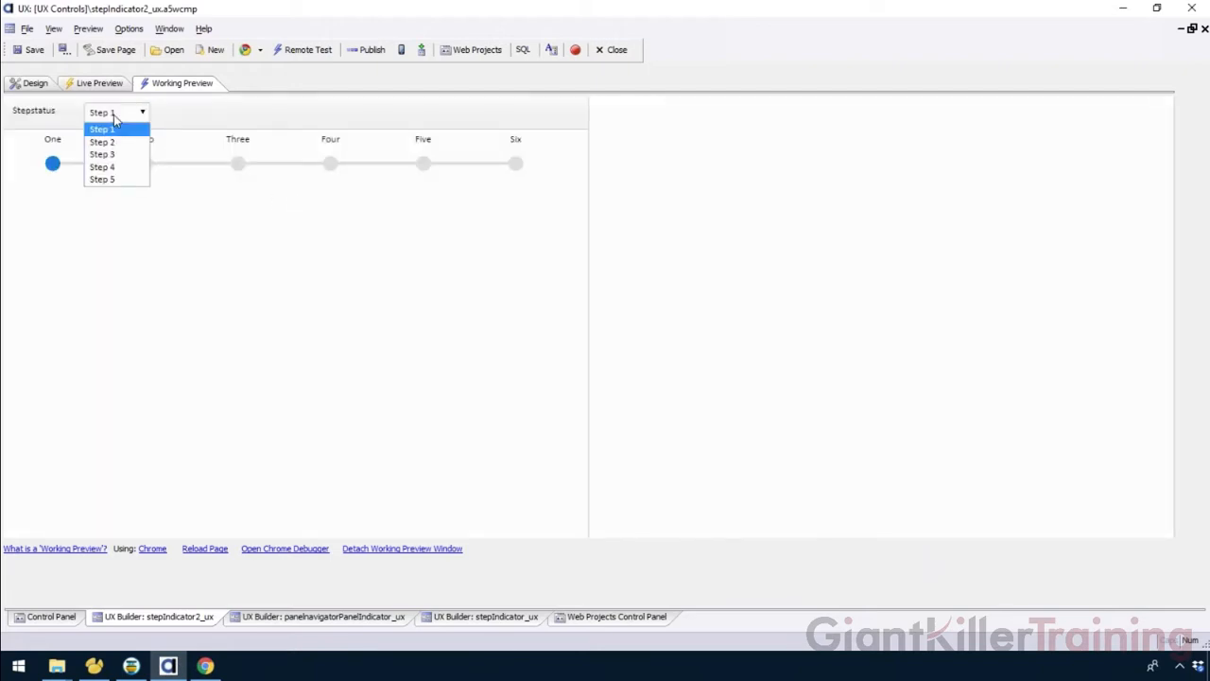
click(124, 156)
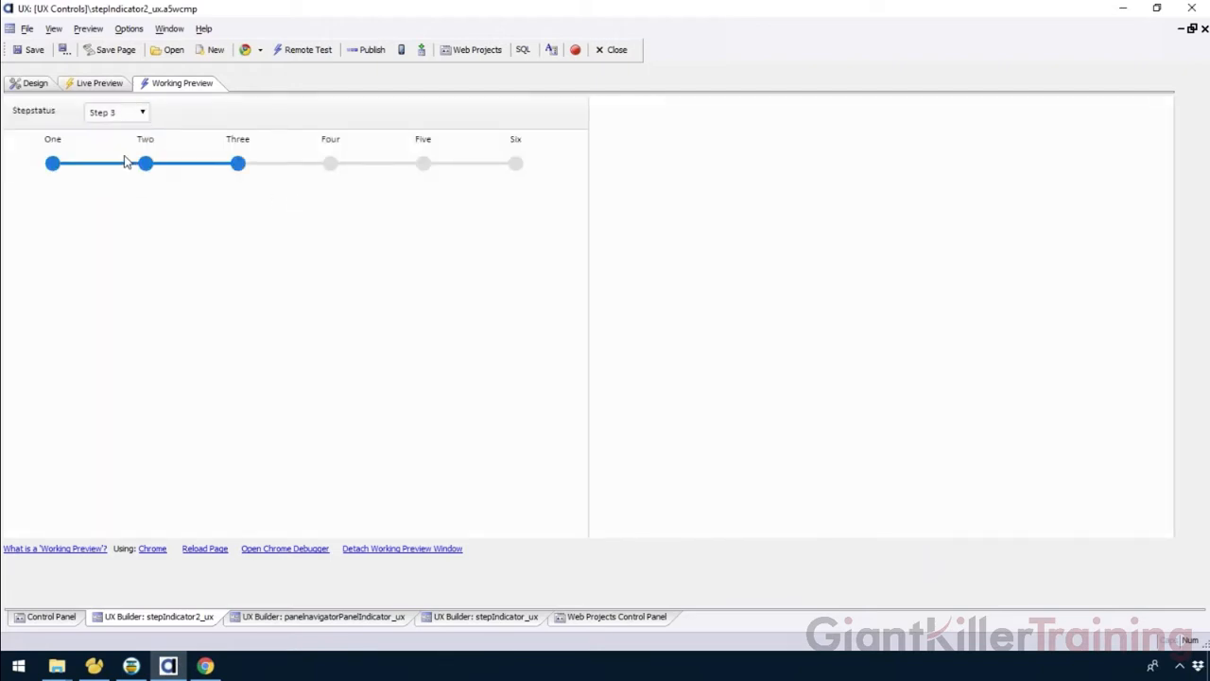
click(135, 118)
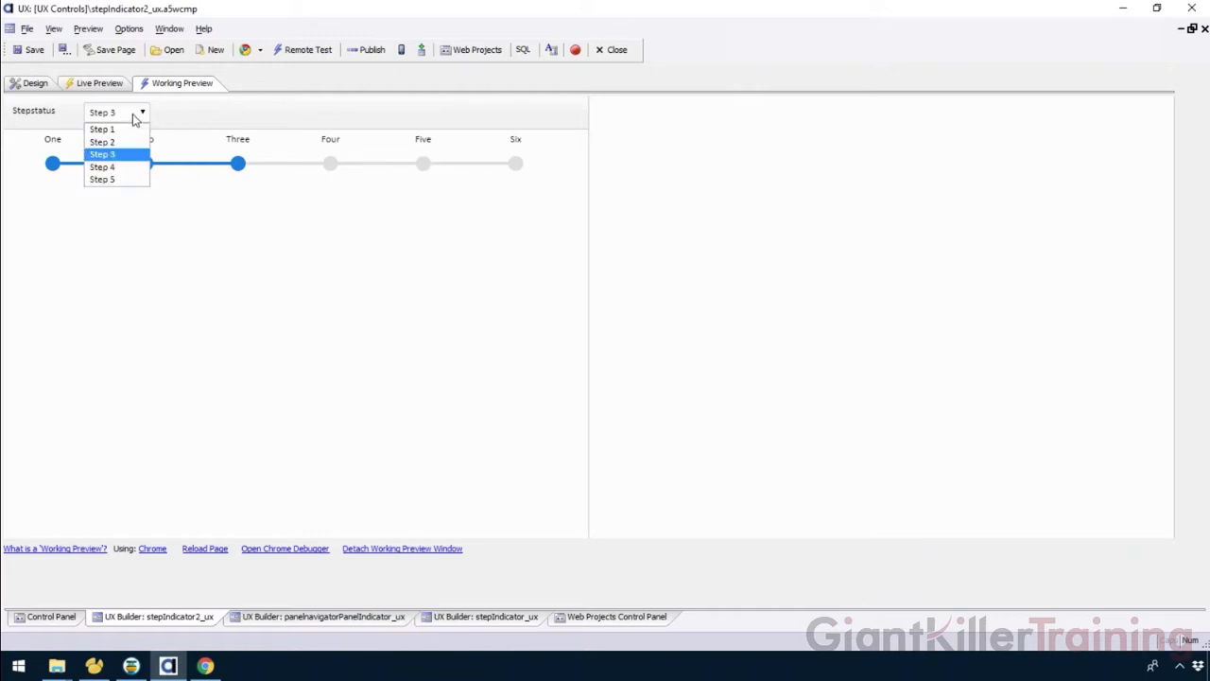
click(126, 142)
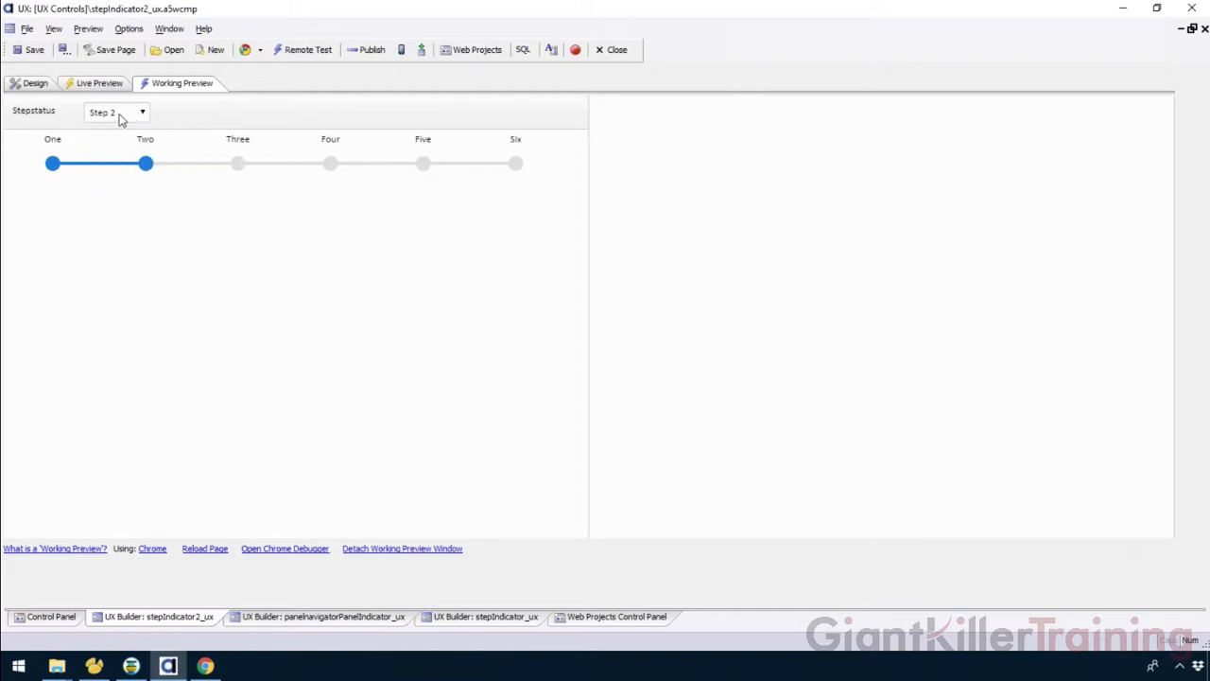
Select Step 4 in the stepstatus dropdown of the preview.
click(116, 121)
click(114, 119)
click(113, 118)
click(114, 118)
click(115, 118)
click(114, 117)
click(114, 117)
click(109, 147)
click(116, 115)
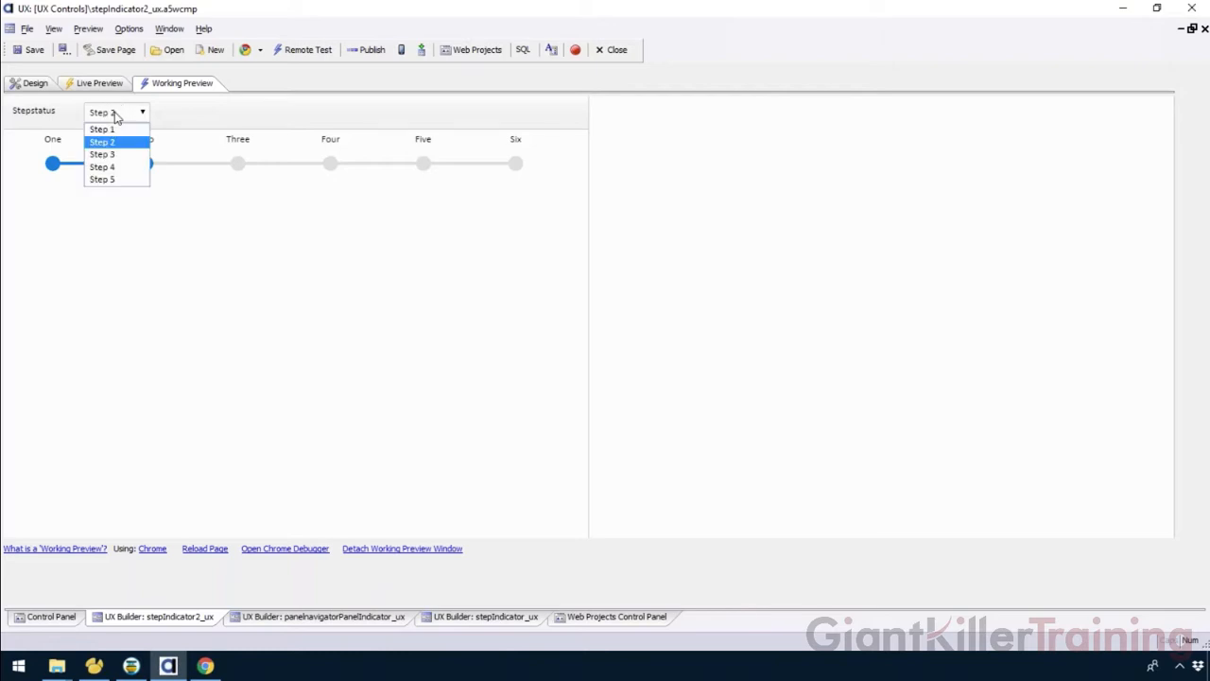
click(111, 167)
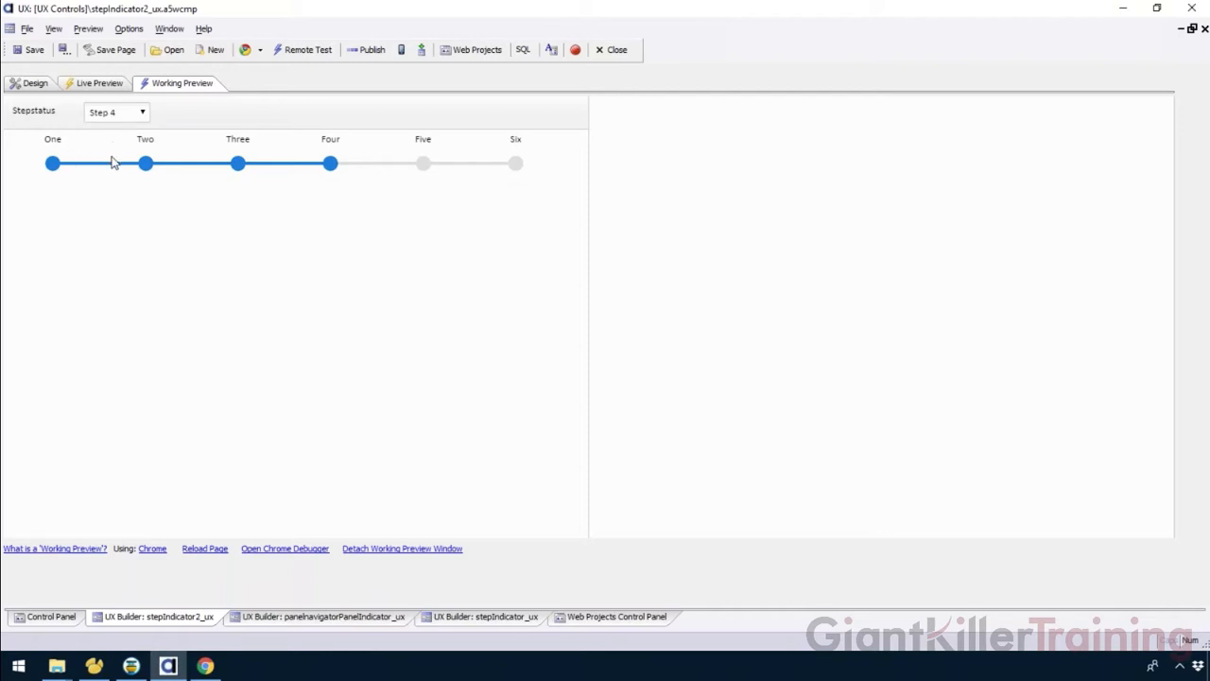
Review the stepstatus onChange code in design view, close it unchanged, and return to the working preview.
click(32, 83)
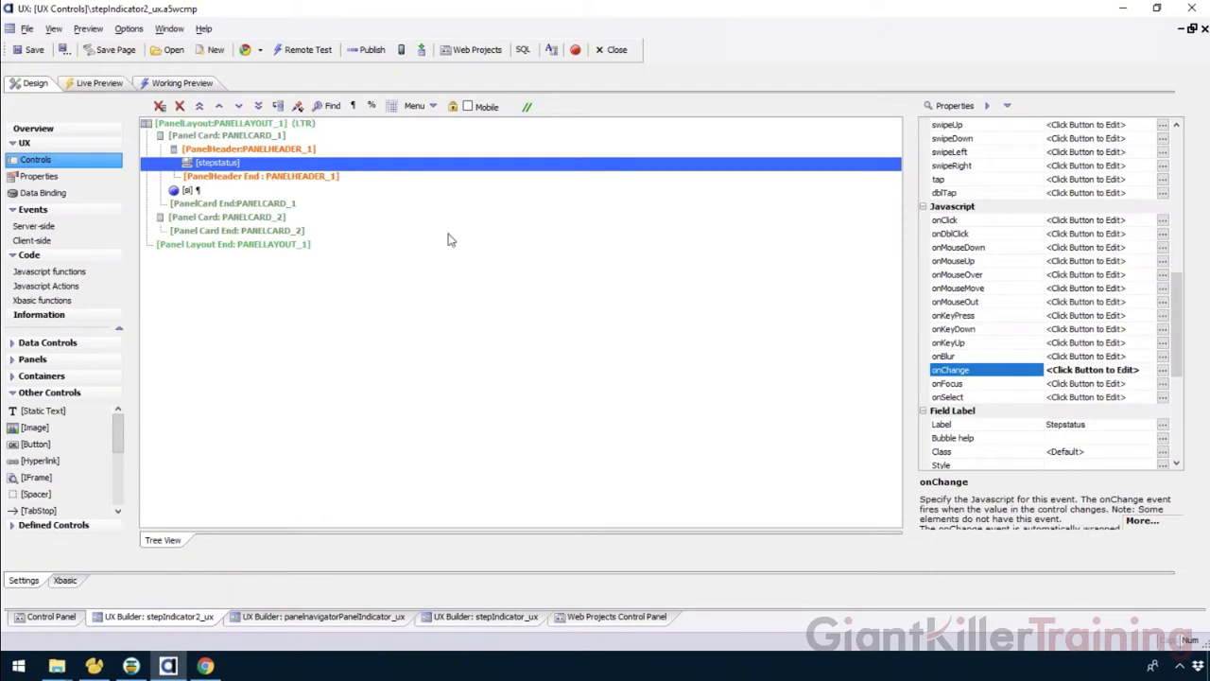
double_click(951, 369)
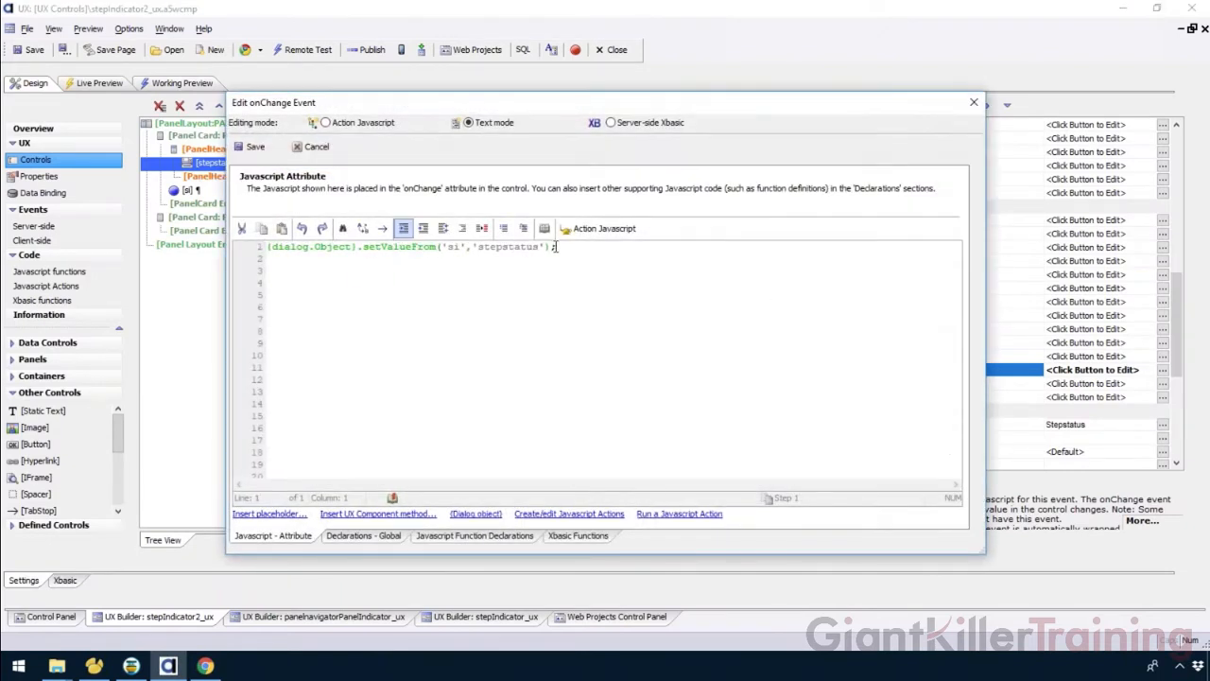
click(314, 146)
click(177, 83)
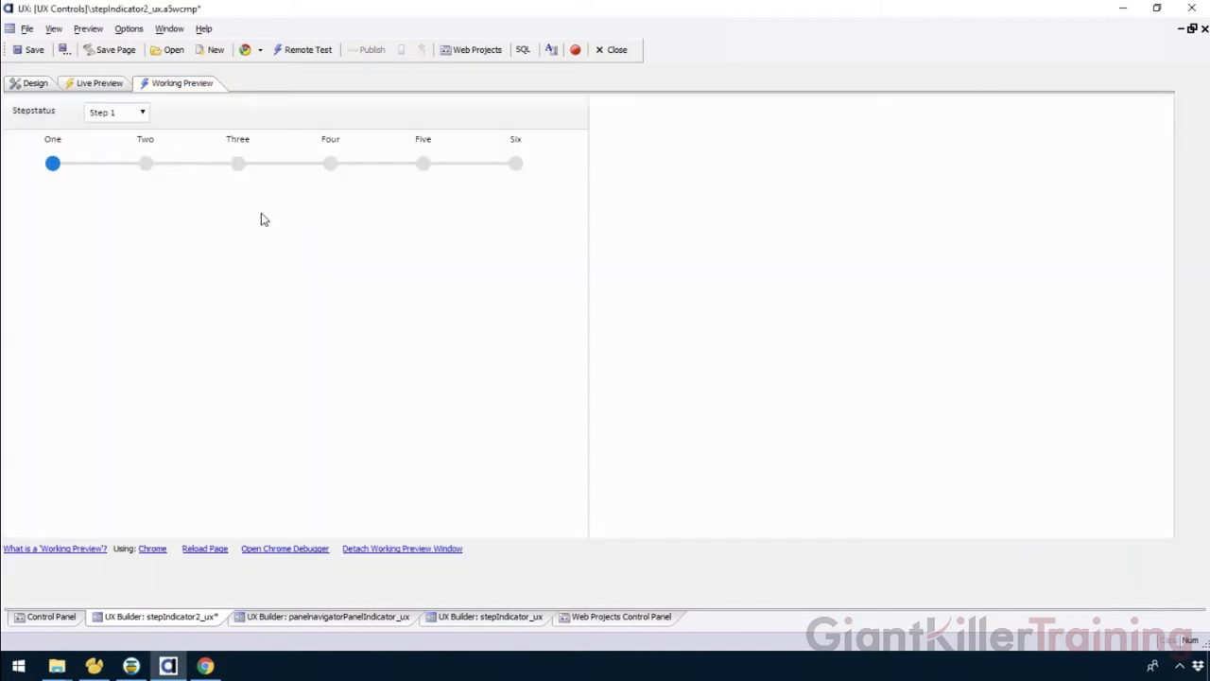
Select Step 3, then Step 4 in the stepstatus dropdown of the working preview.
click(137, 112)
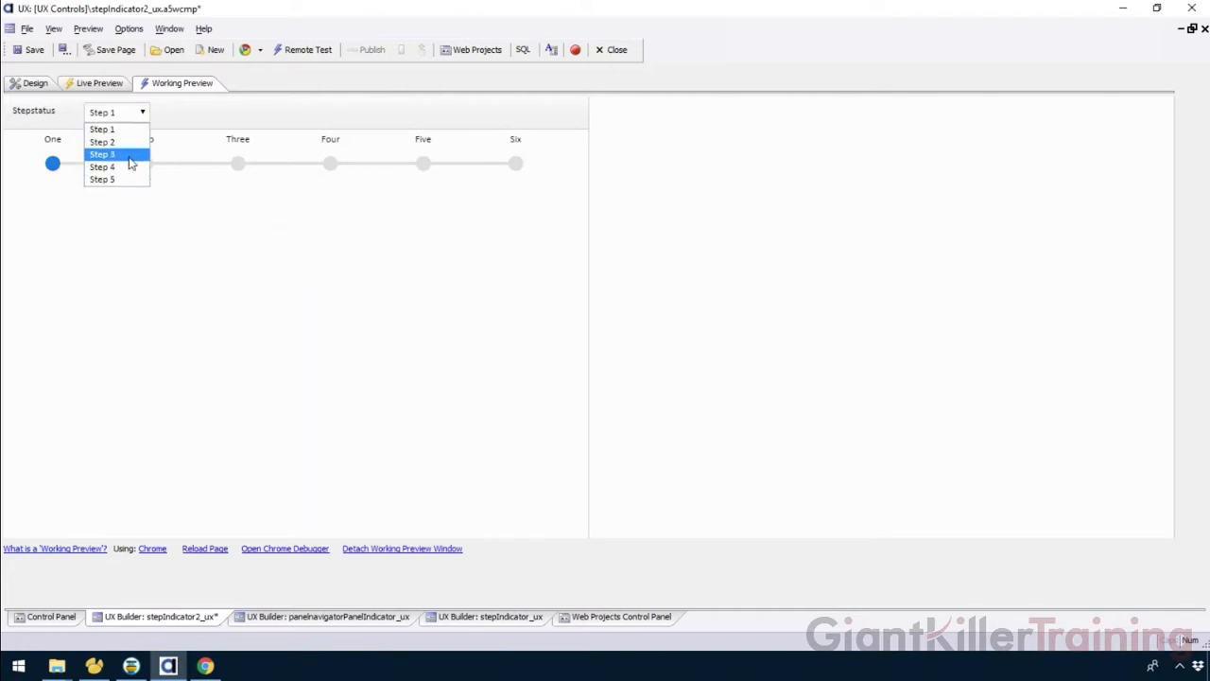
click(132, 162)
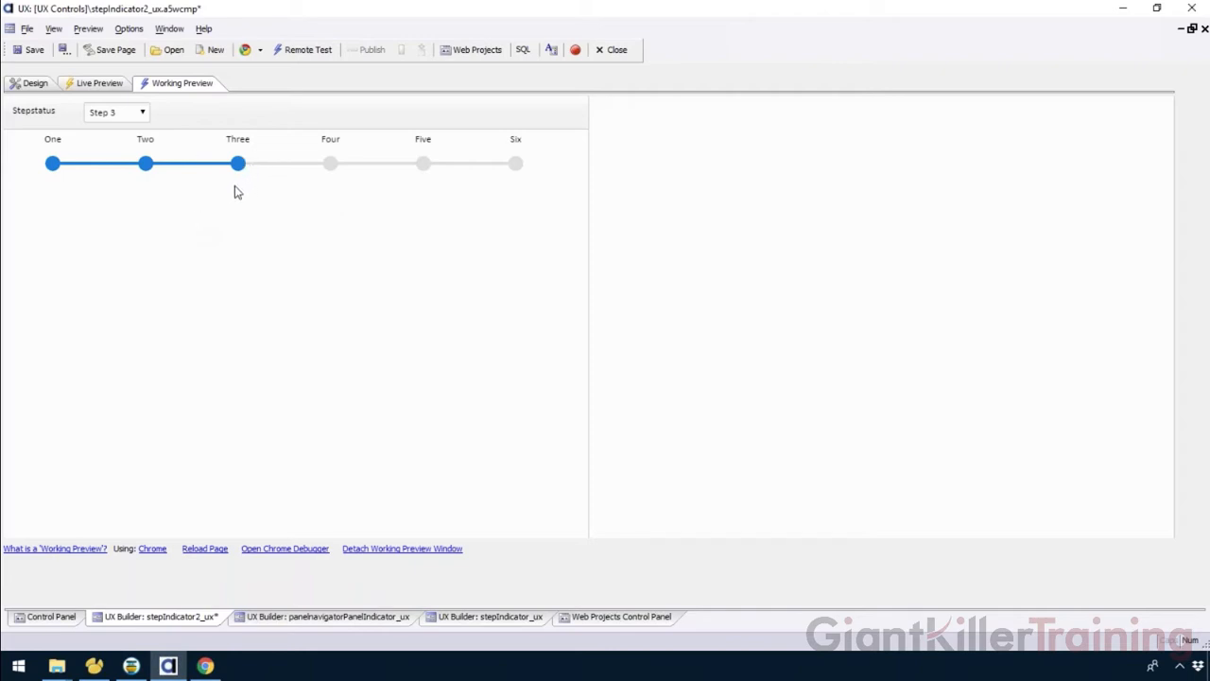
click(119, 115)
click(121, 163)
Examine the Step Indicator's On Get Value and On Set Value Javascript properties in design view.
click(31, 83)
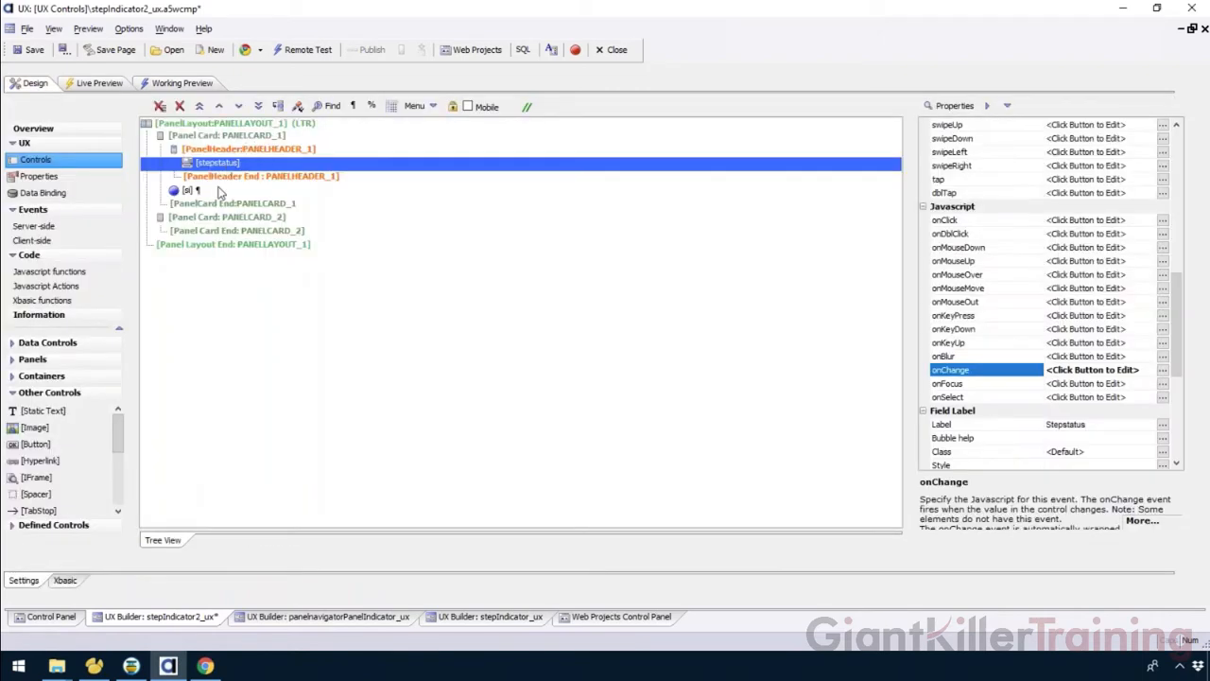
click(221, 190)
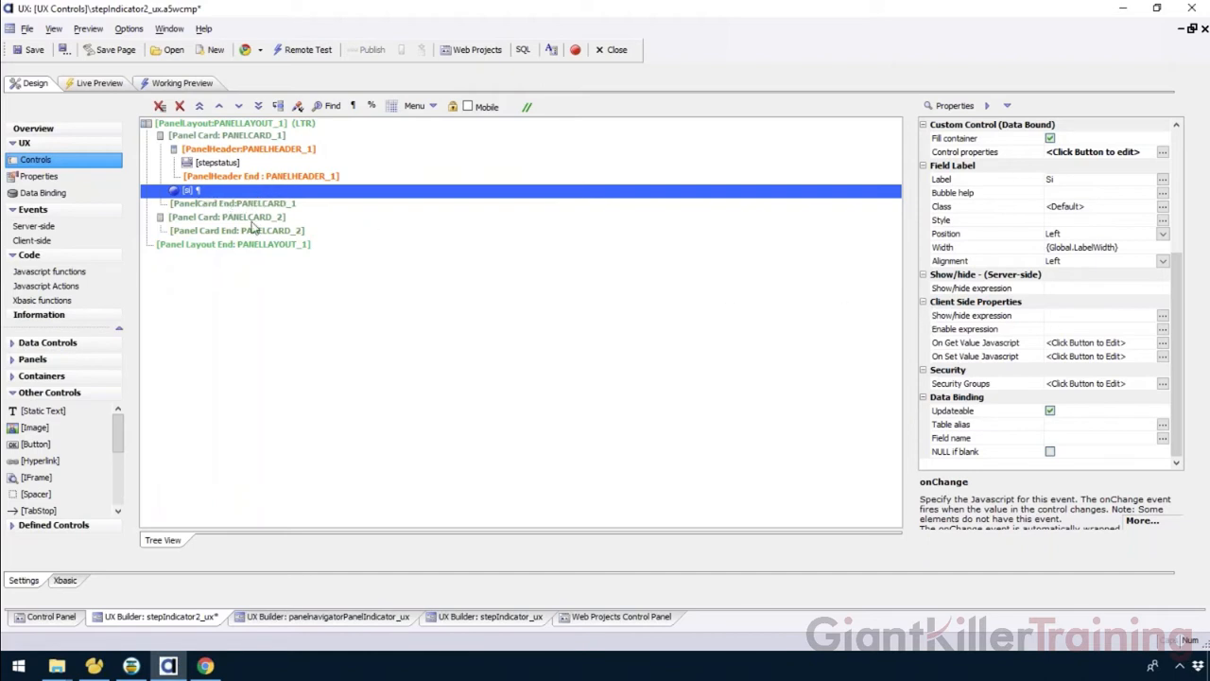
click(975, 348)
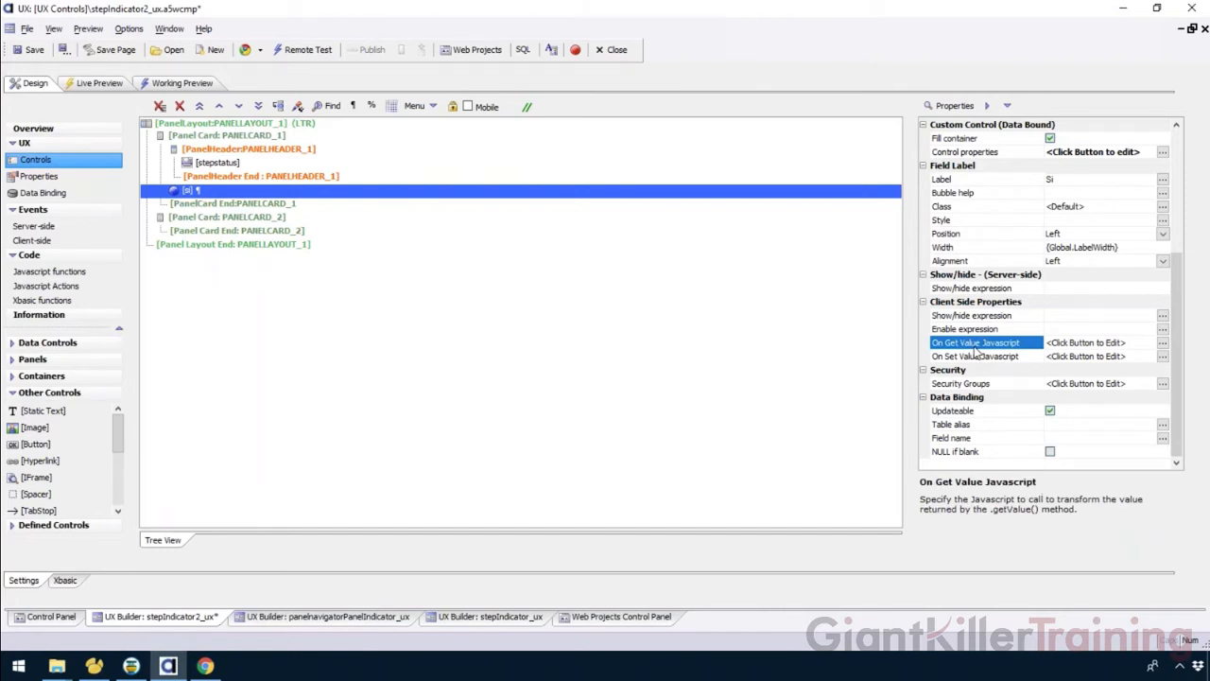
click(978, 358)
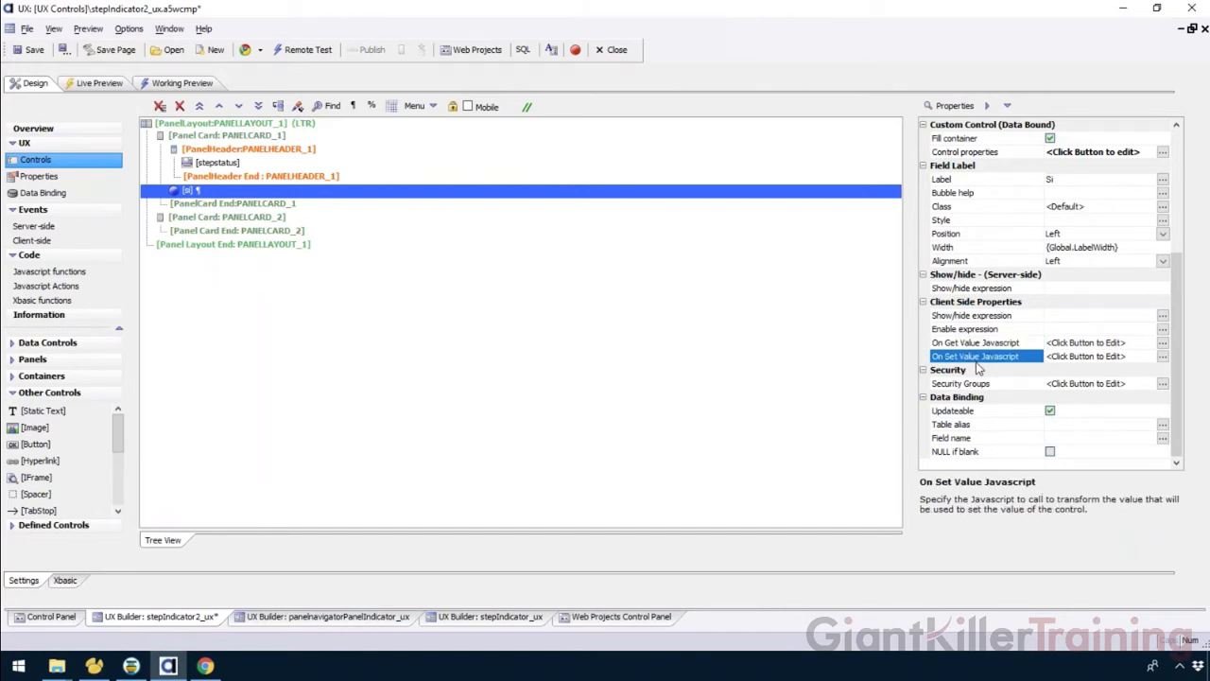
click(979, 345)
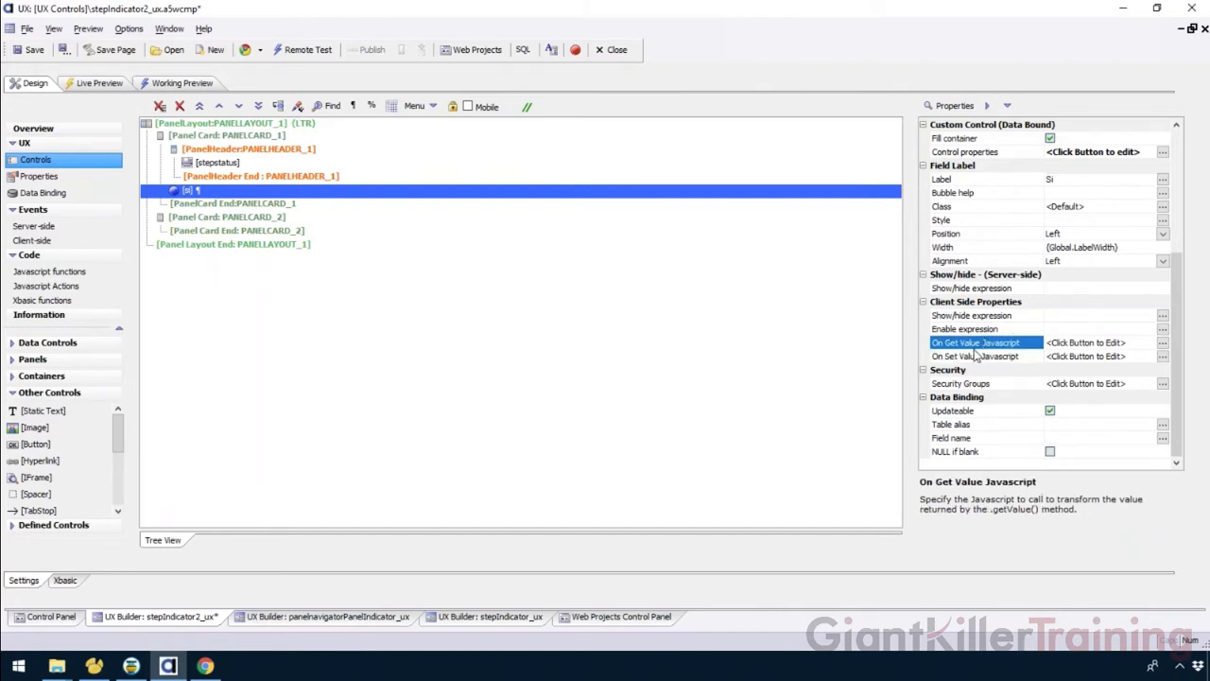
click(979, 359)
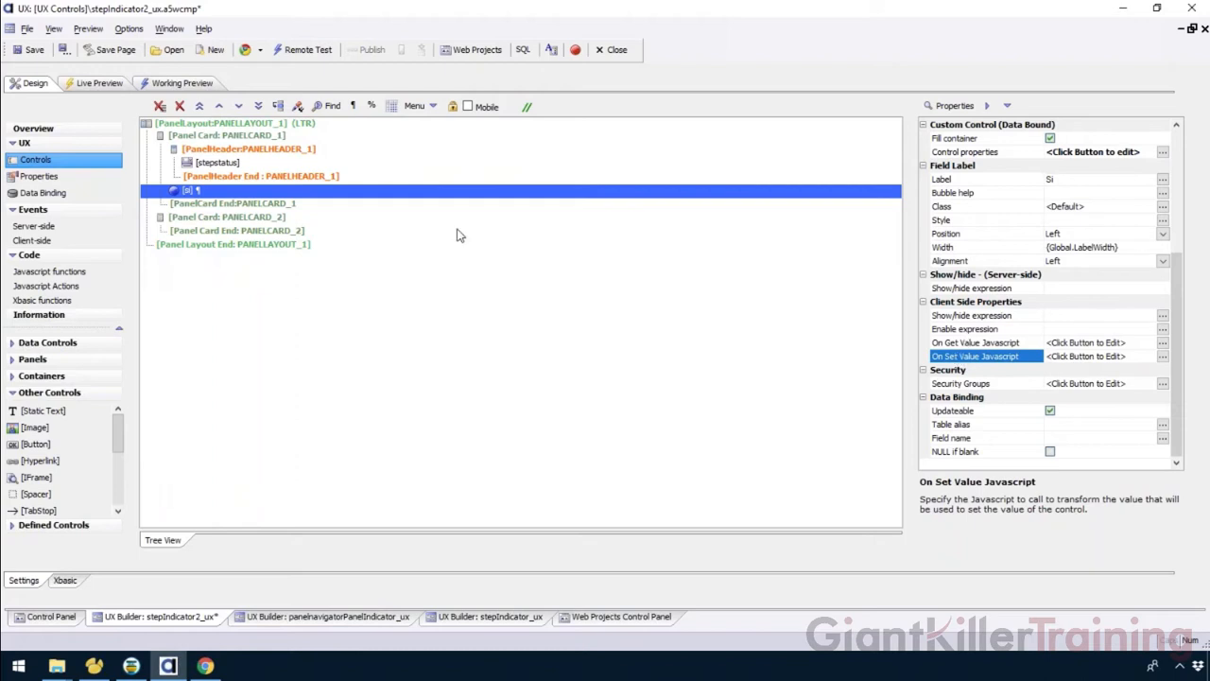
Open the stepstatus onChange code and close it without changes.
click(206, 165)
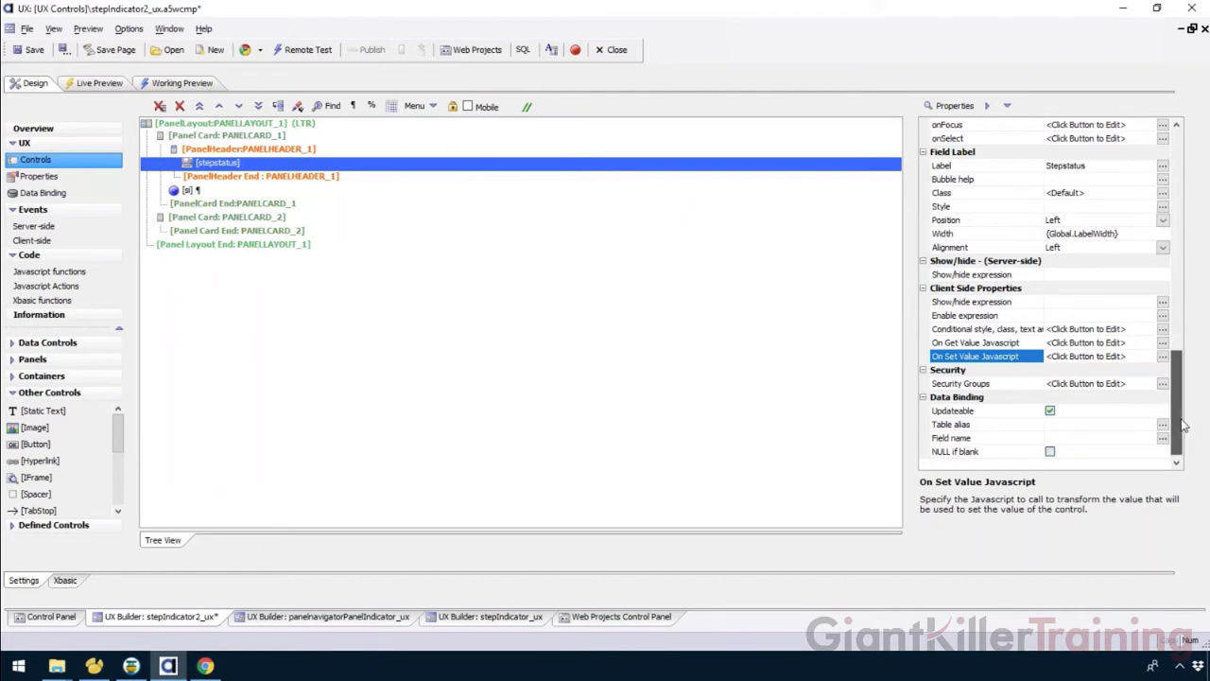
scroll(1182, 427, up, 5)
double_click(995, 322)
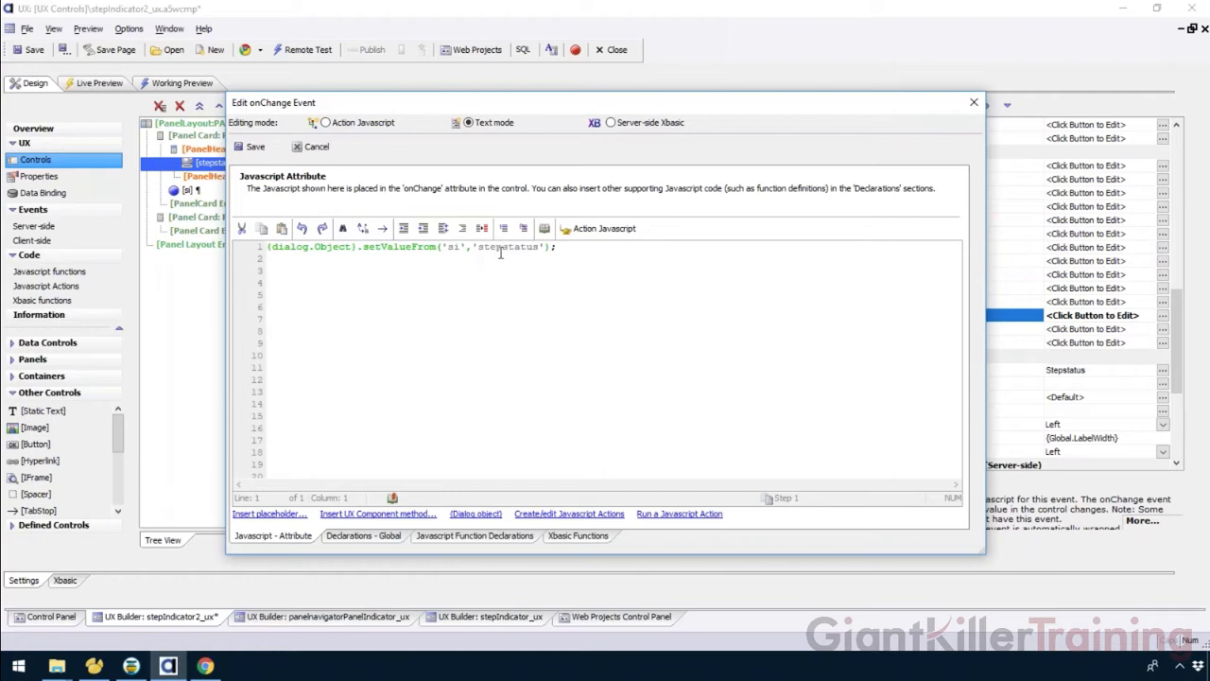
click(308, 146)
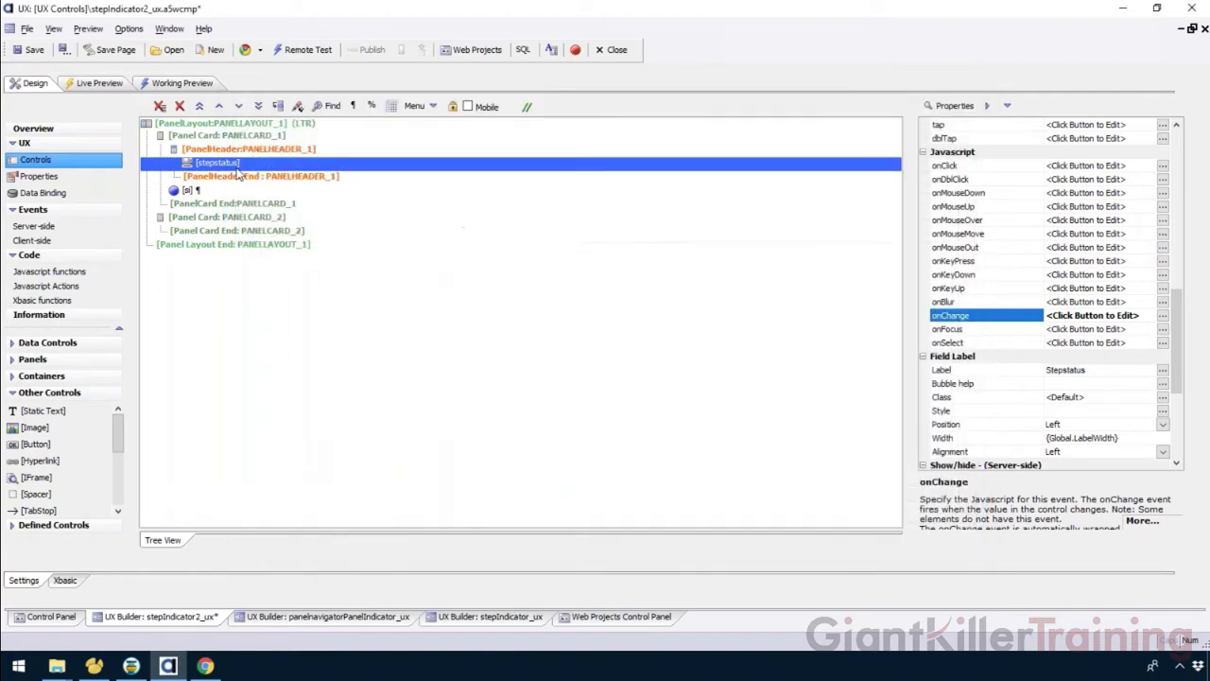
click(317, 193)
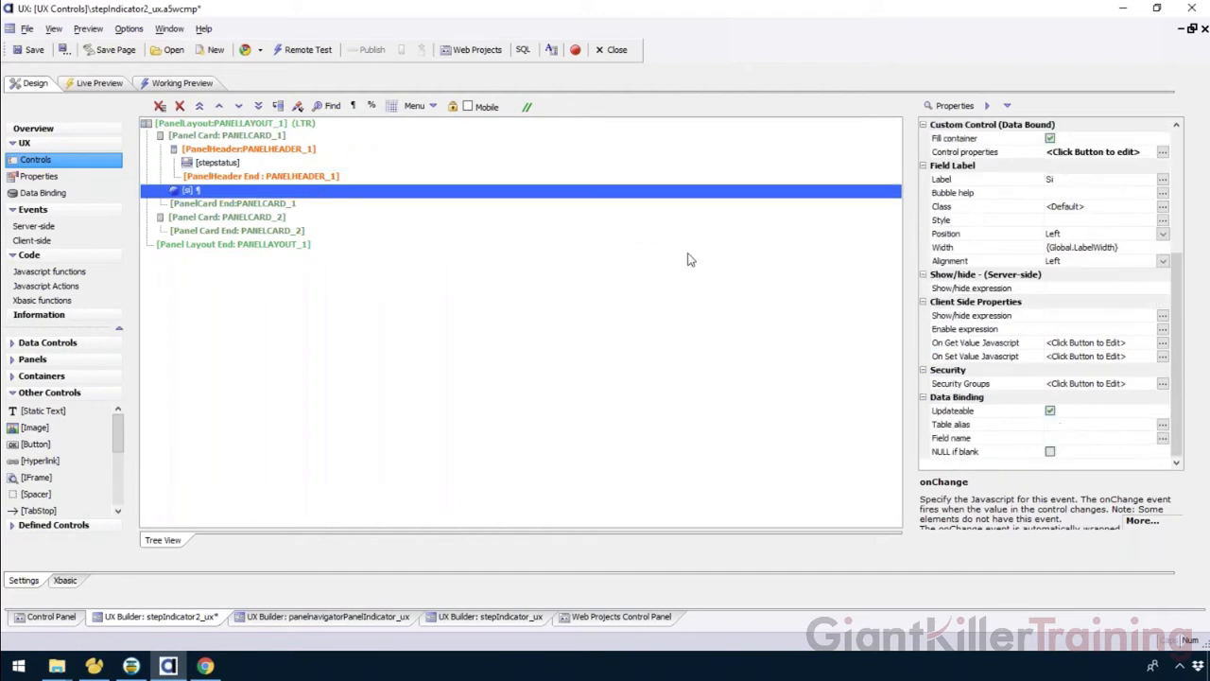
double_click(1006, 357)
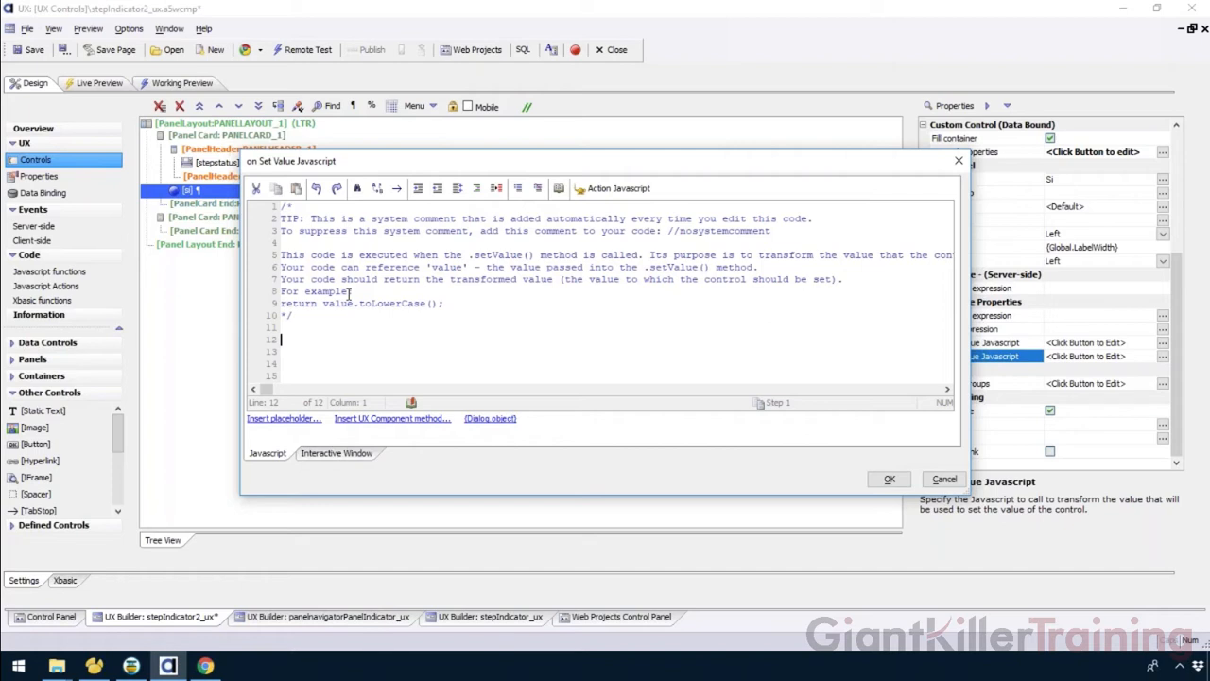
drag(426, 169, 321, 290)
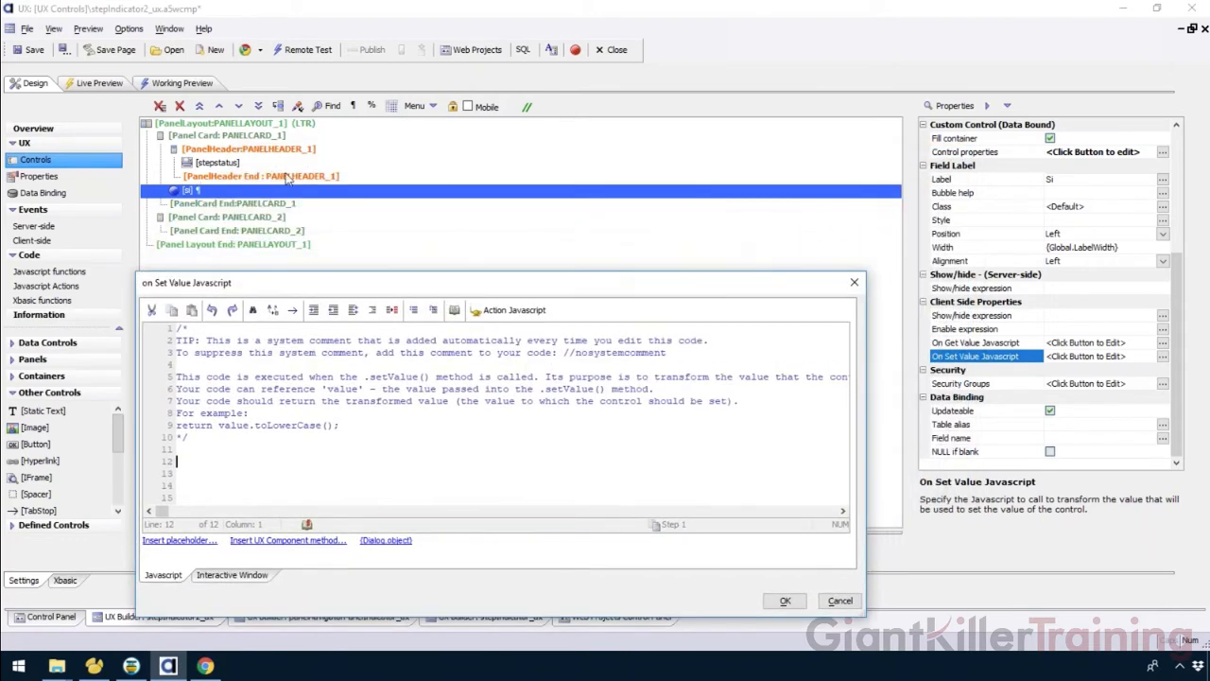
drag(730, 289, 772, 237)
click(878, 548)
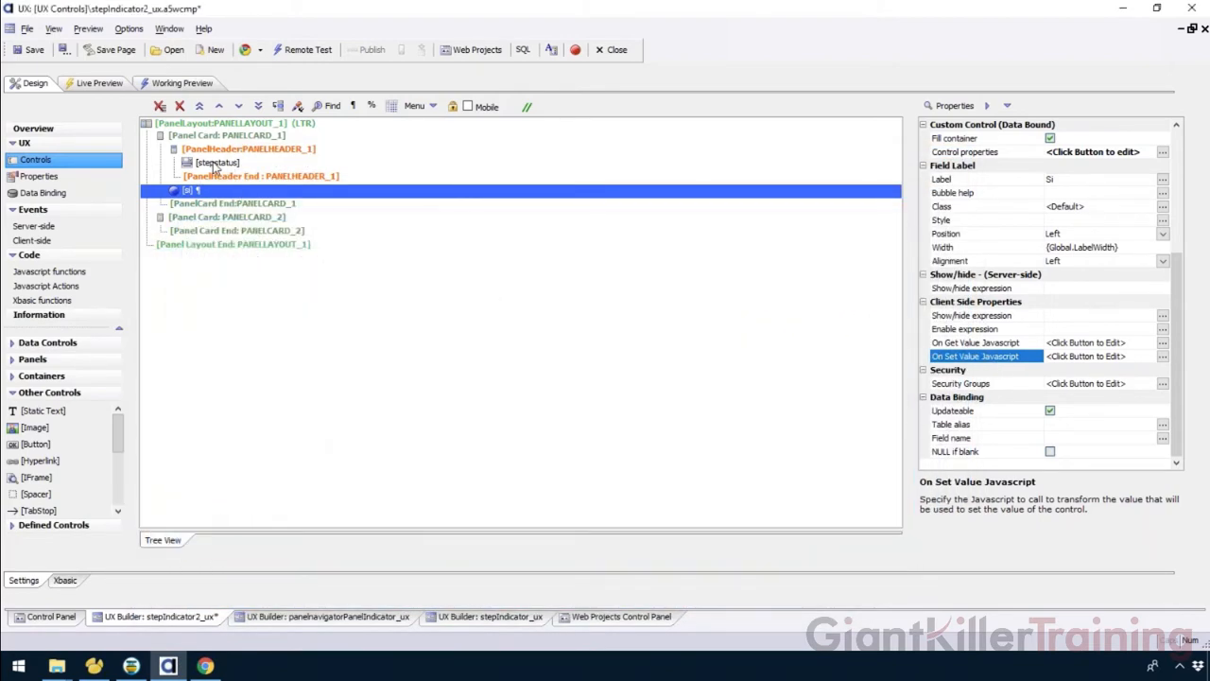
Add 'return value + 1' to the Step Indicator's On Set Value Javascript and save the component.
click(216, 164)
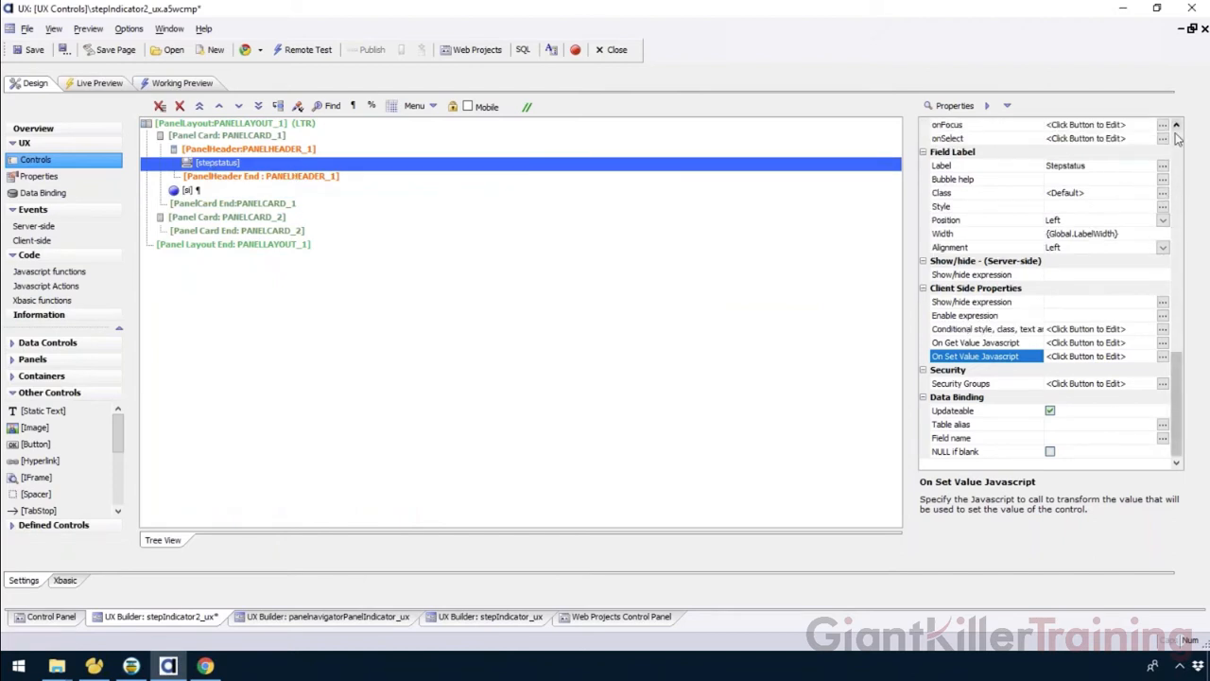
click(284, 190)
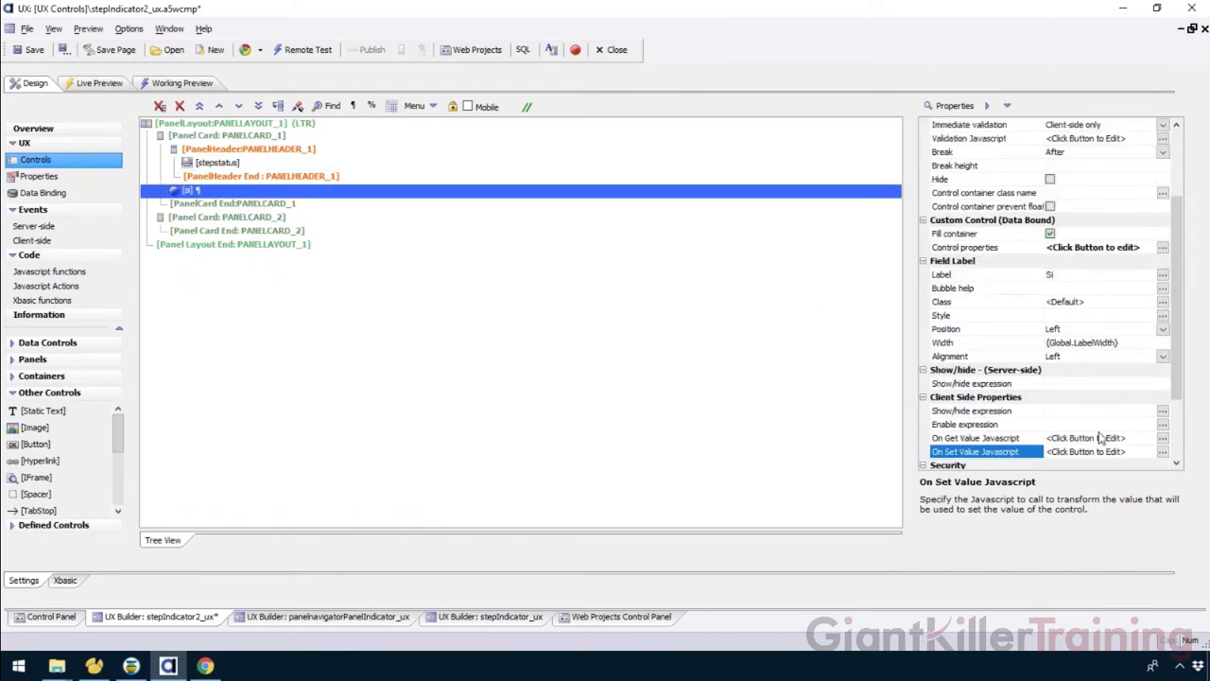
double_click(1026, 455)
drag(379, 165, 551, 123)
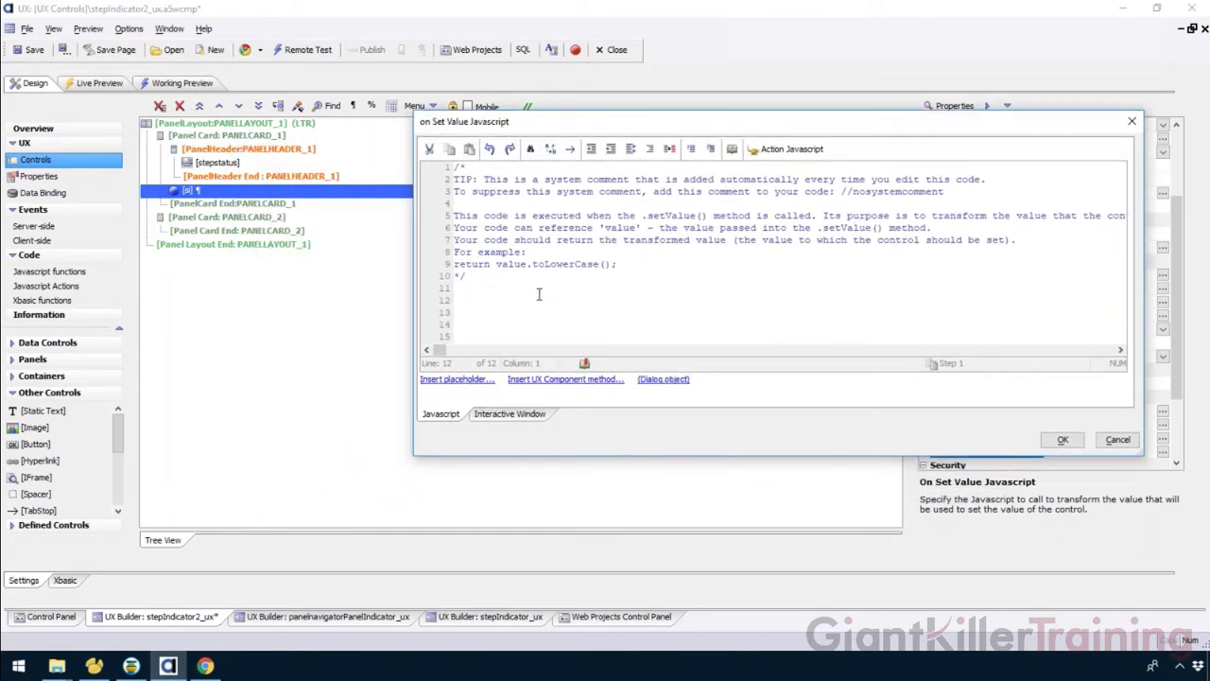
text(return value + 1)
double_click(508, 264)
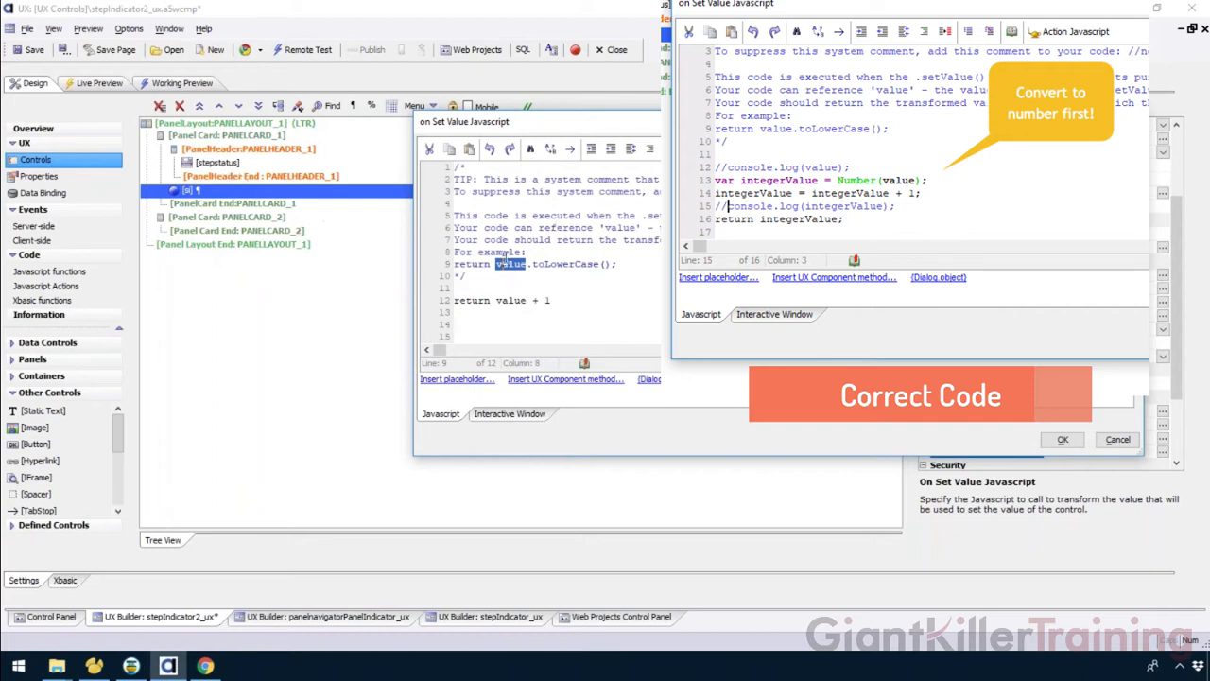
double_click(506, 300)
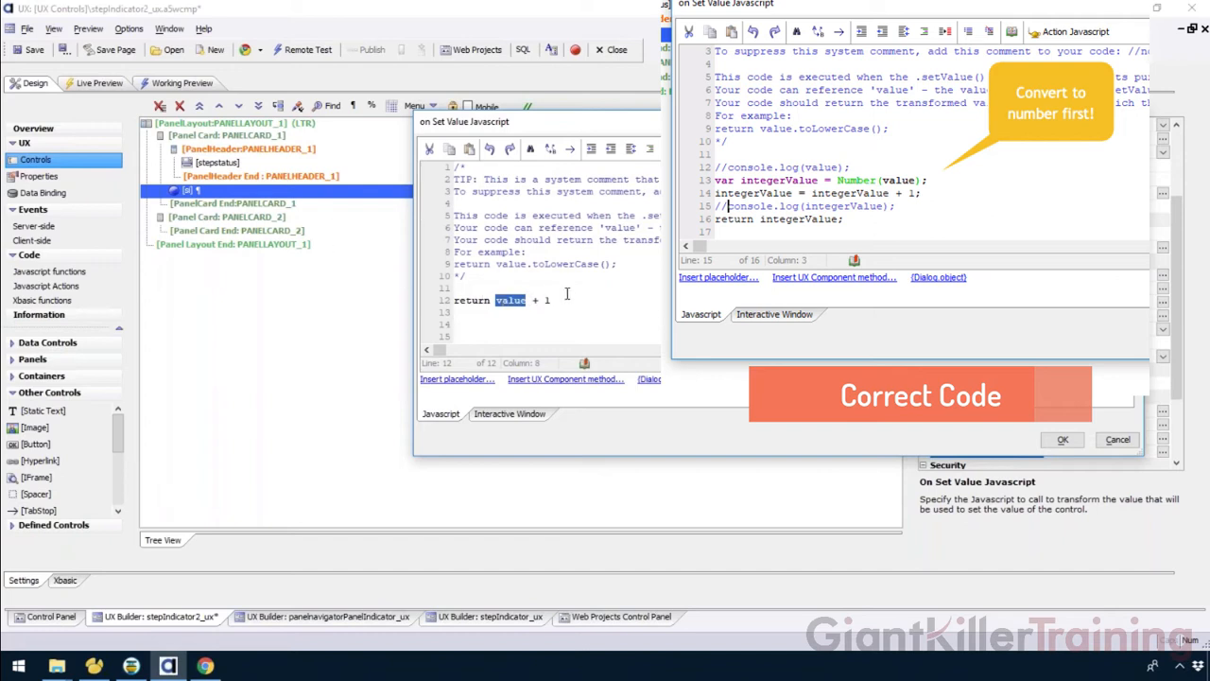
drag(490, 300, 454, 300)
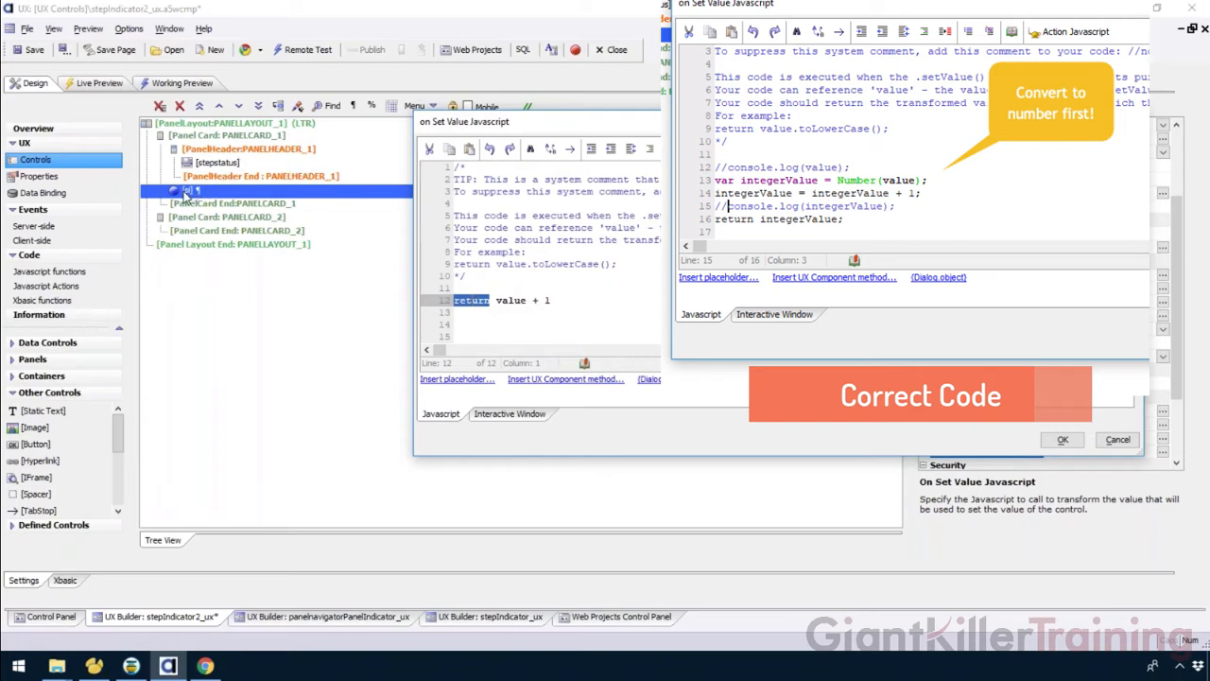
click(1063, 440)
click(29, 50)
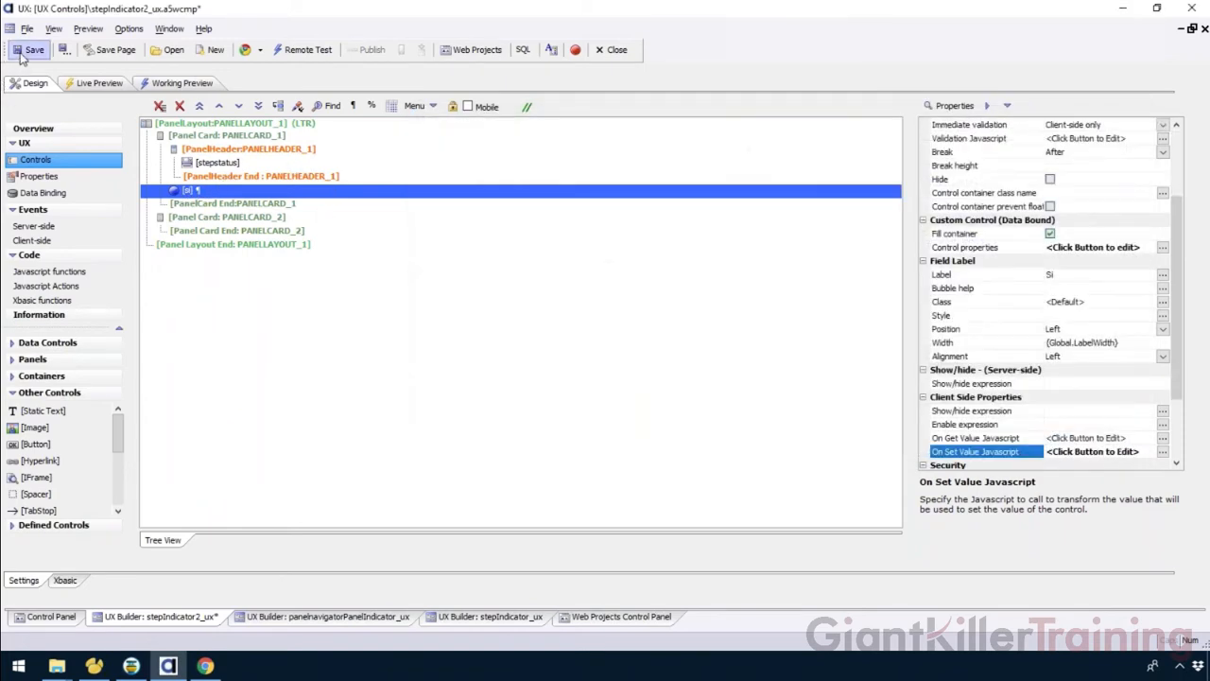
Open the working preview and switch the stepstatus dropdown between Step 1 and Step 2 several times.
click(213, 87)
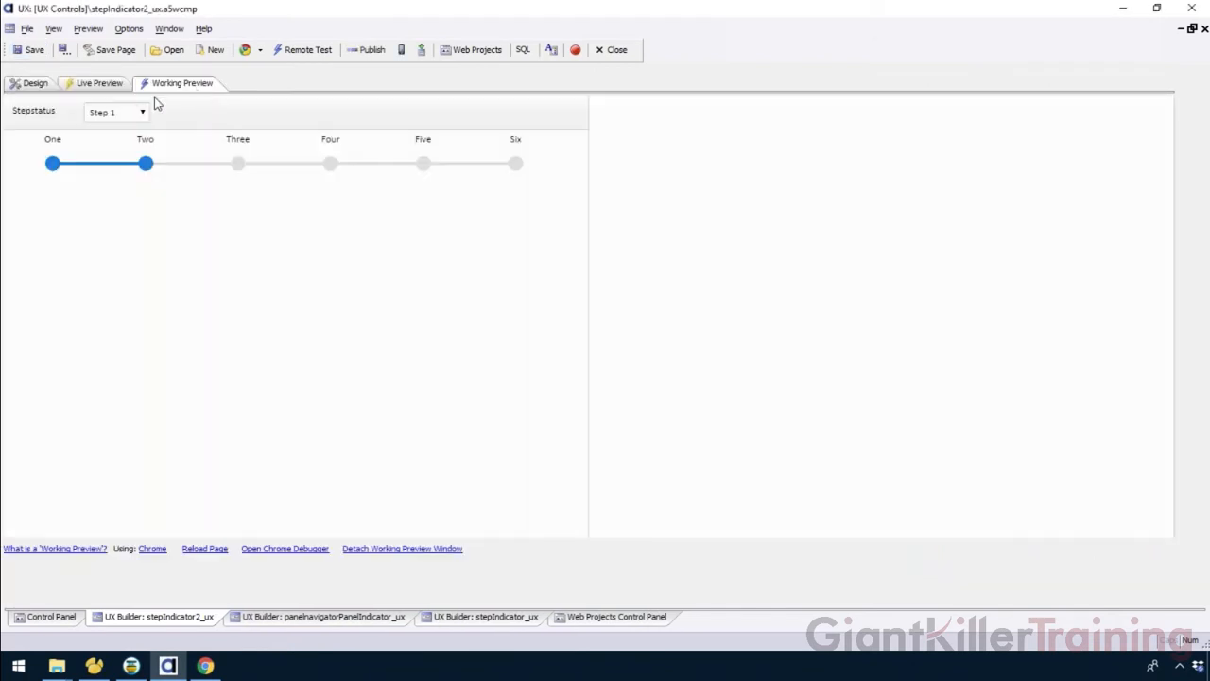
click(130, 113)
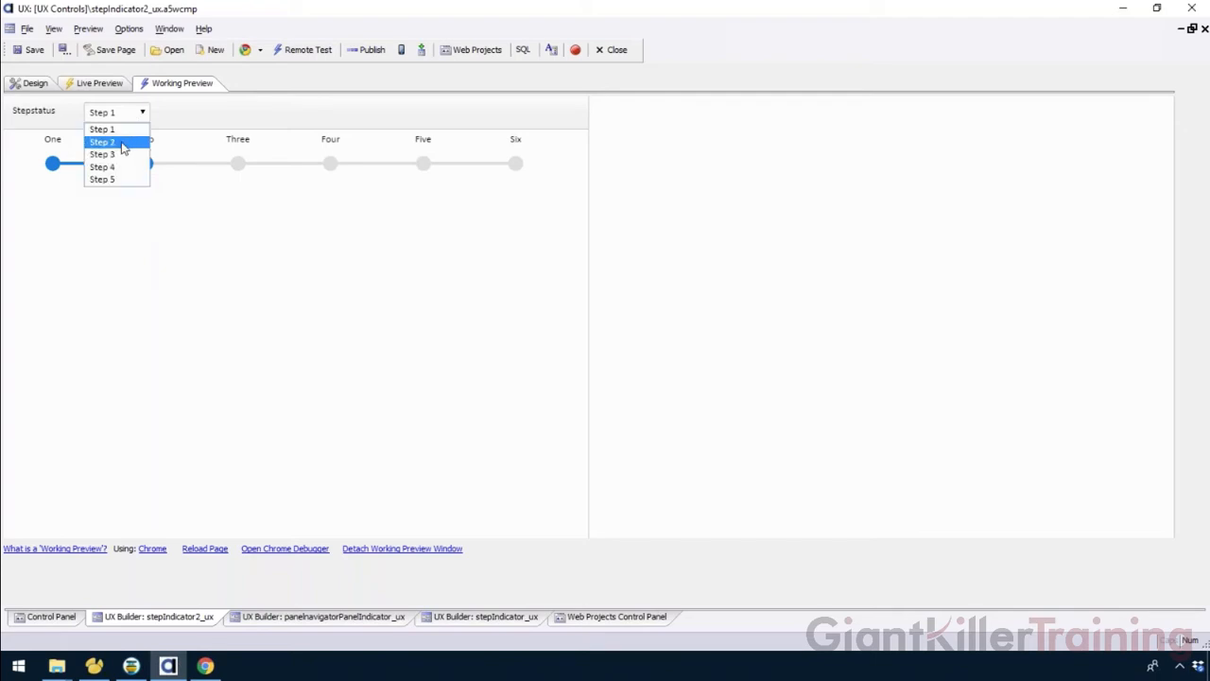
click(114, 141)
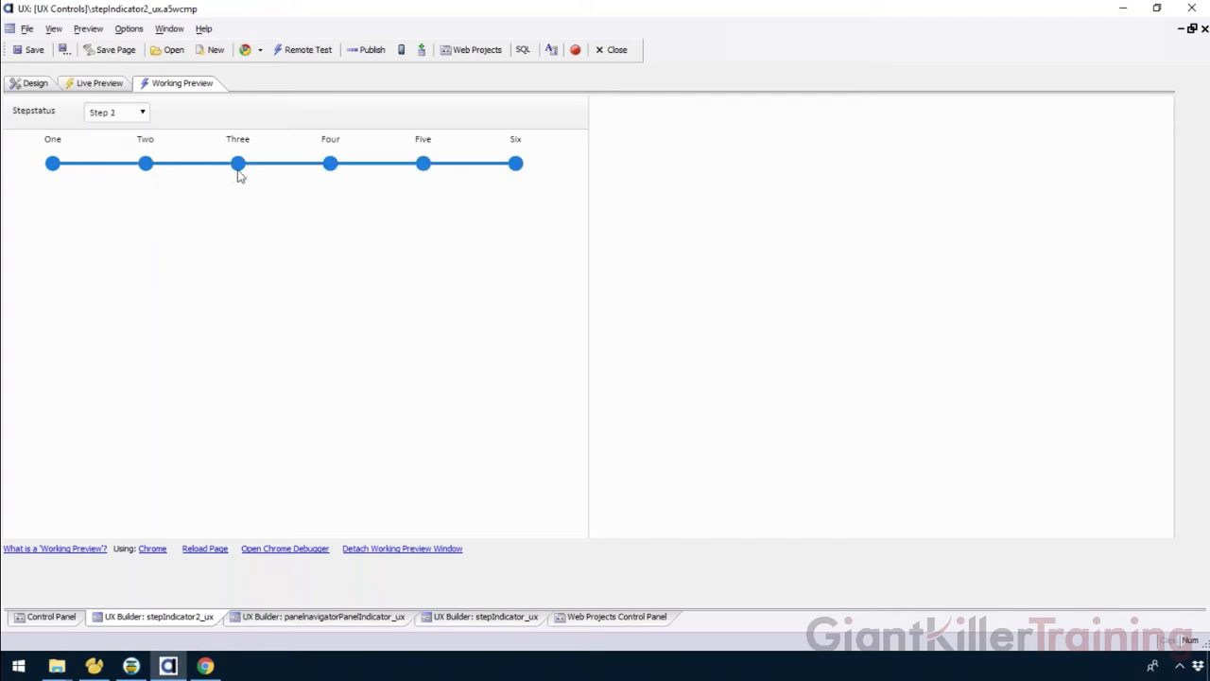
click(110, 114)
click(110, 131)
click(108, 115)
click(111, 130)
click(112, 117)
click(112, 142)
click(110, 116)
click(110, 142)
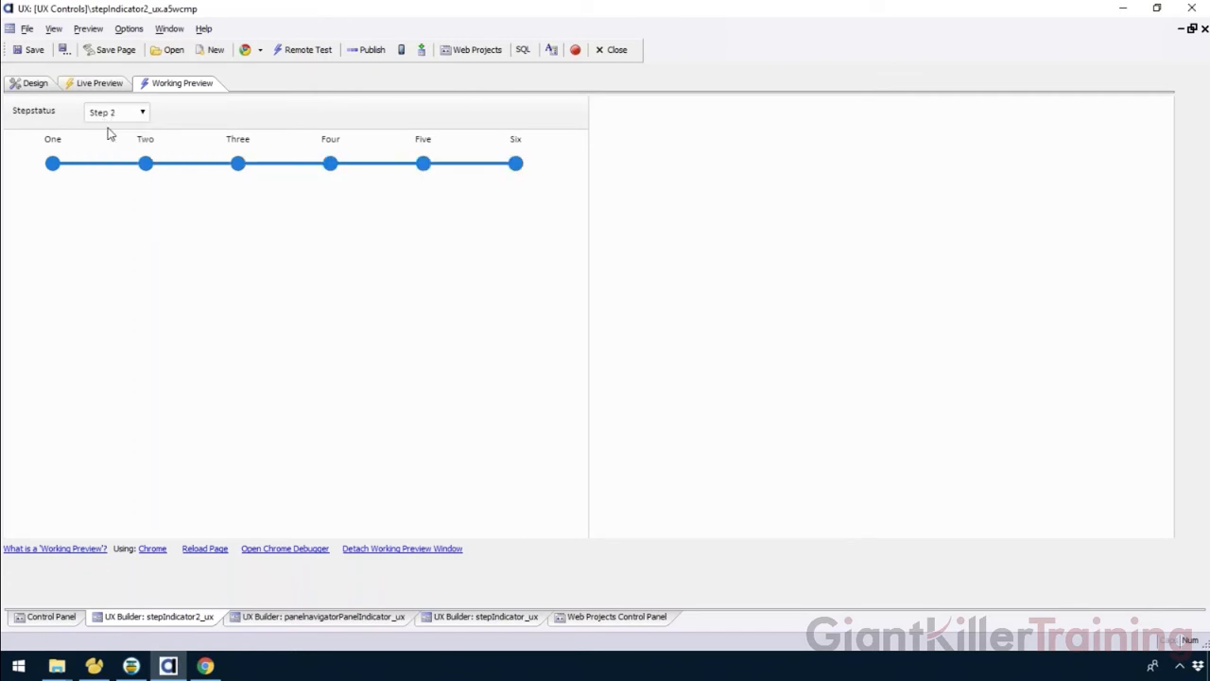
Delete the 'return value + 1' line from the Step Indicator's On Set Value Javascript and confirm.
click(28, 84)
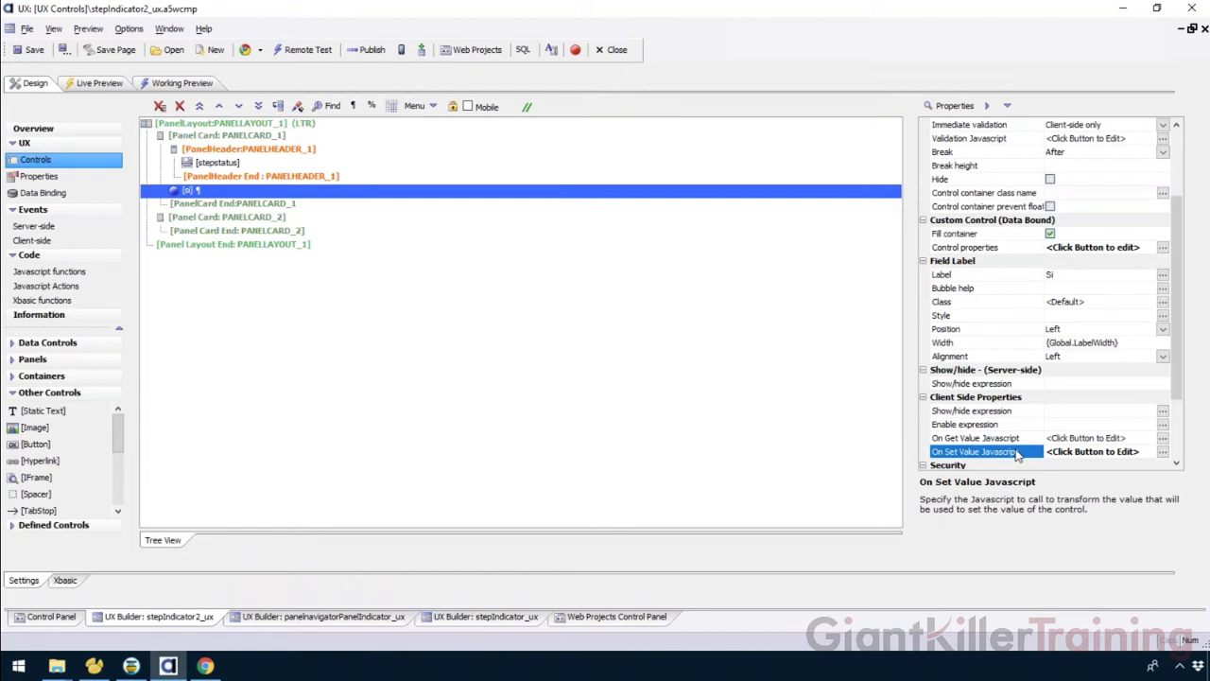
double_click(1018, 455)
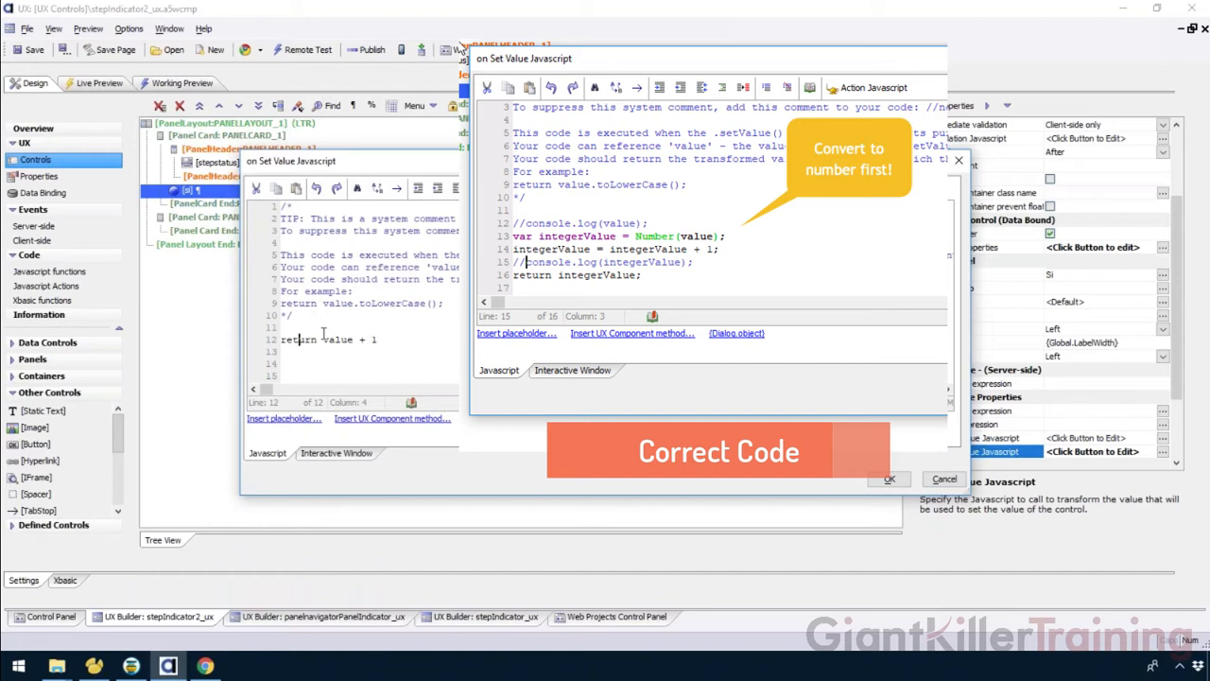
drag(323, 339, 349, 339)
click(326, 341)
drag(325, 341, 363, 339)
click(361, 339)
click(323, 340)
double_click(388, 340)
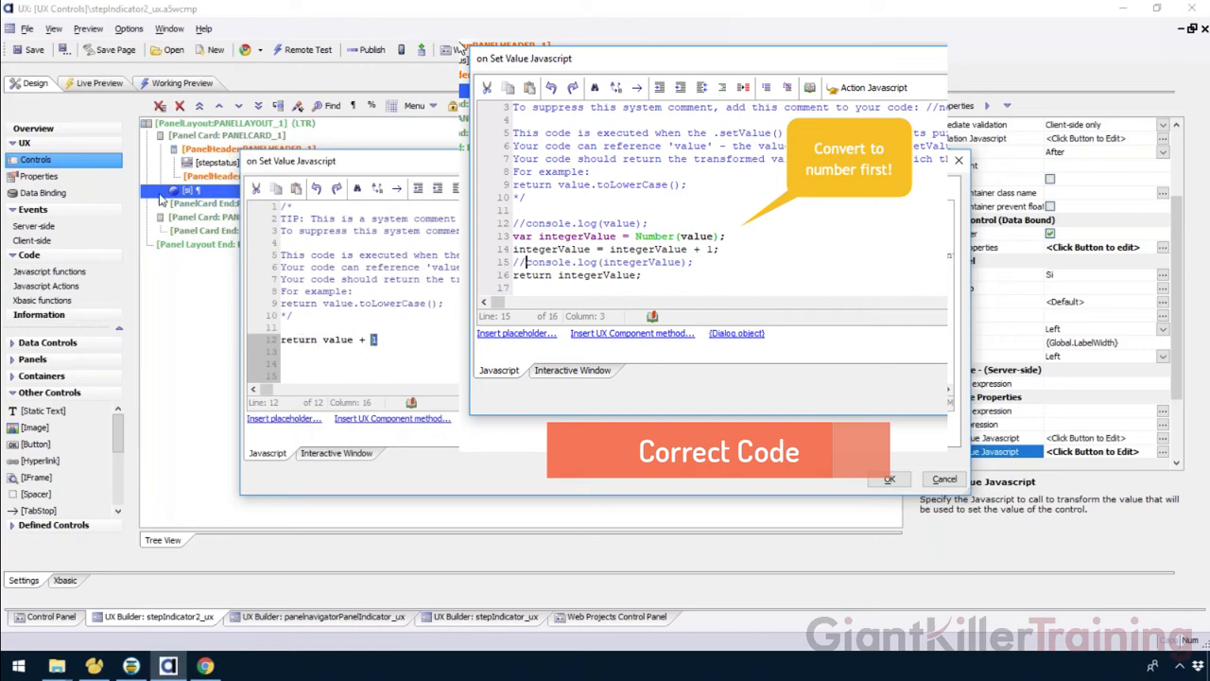
key(shift+Home)
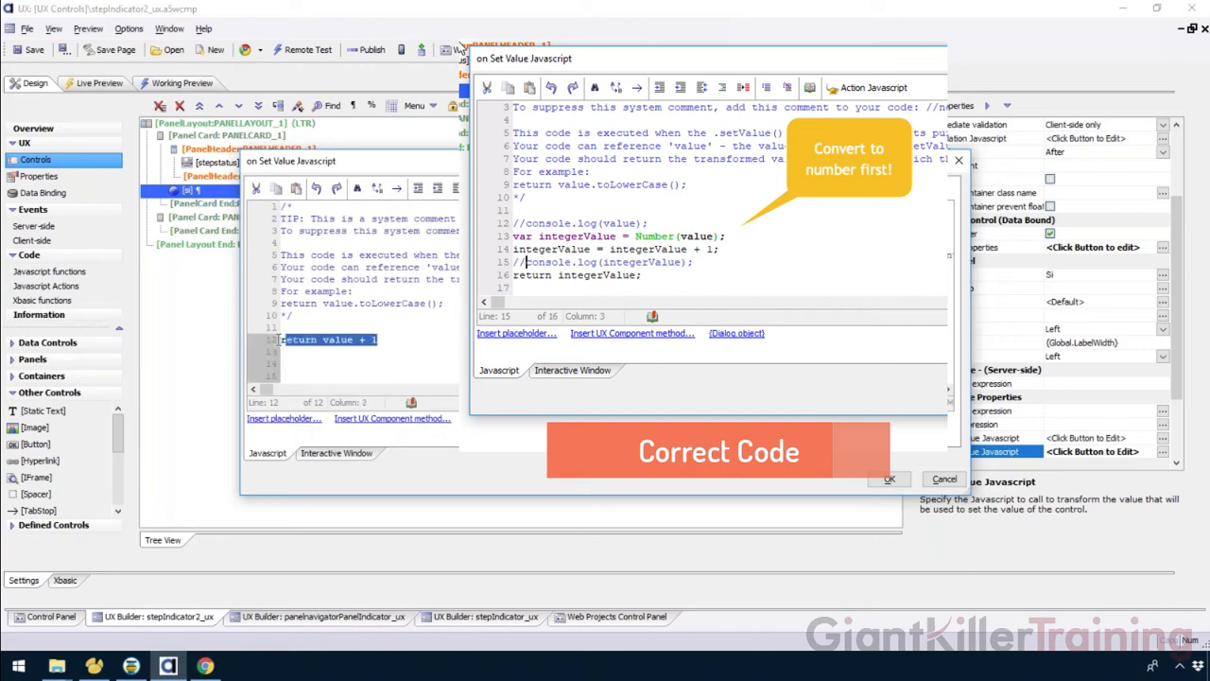
key(Delete)
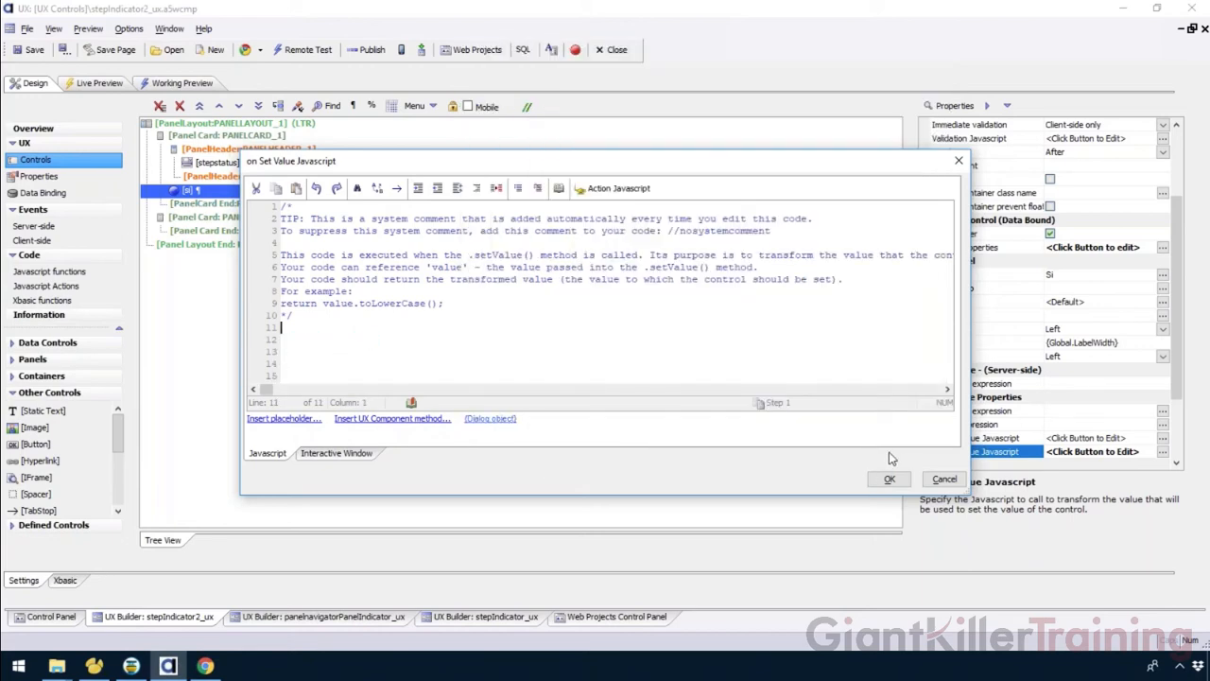
click(890, 479)
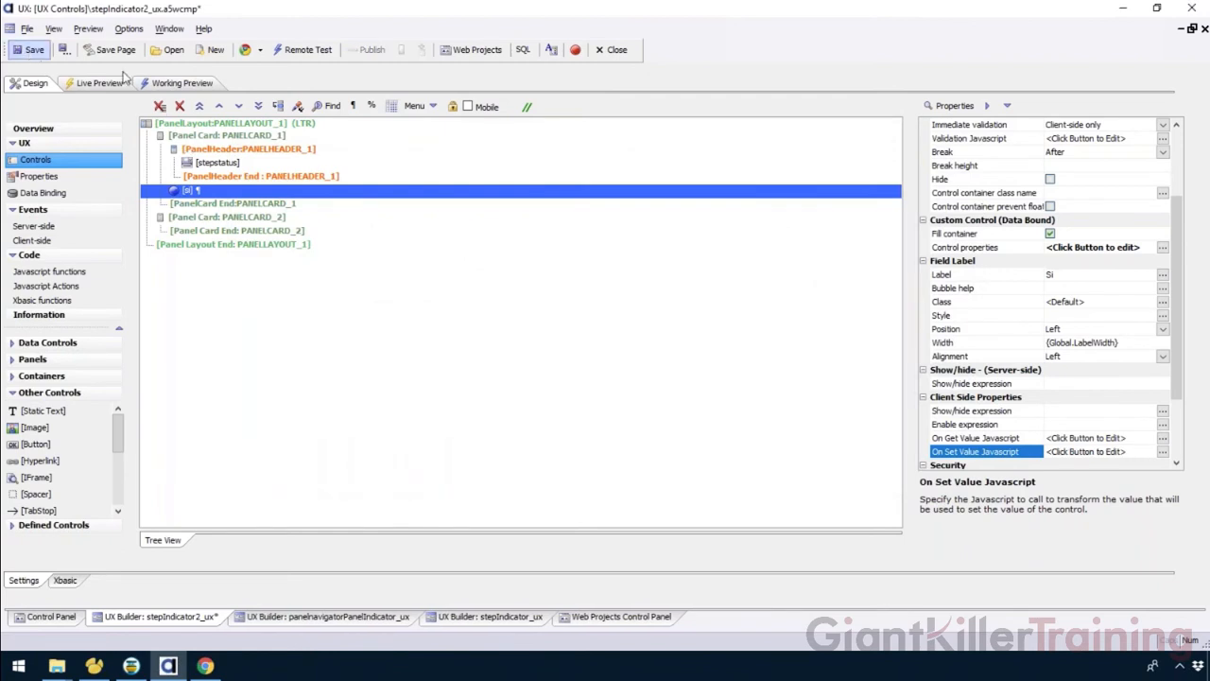